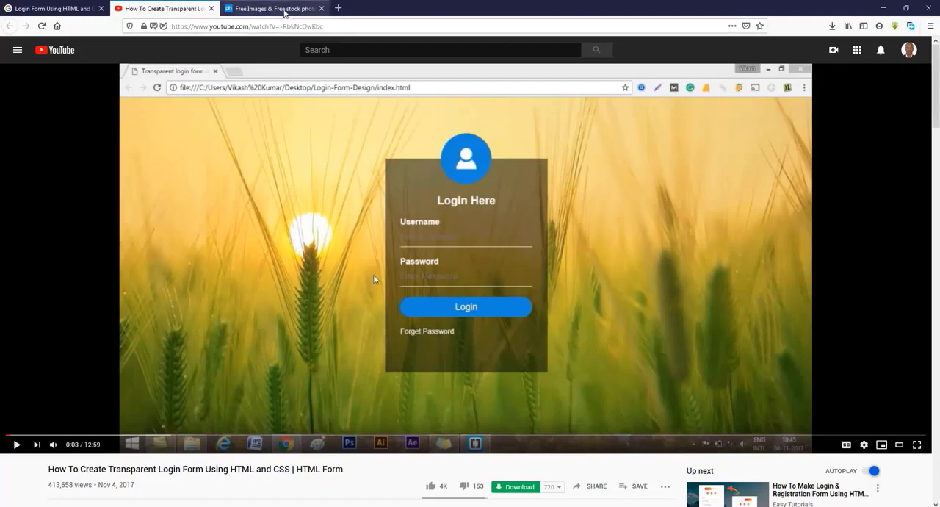
Search pxhere.com for free "wheat field" photos
left_click(285, 12)
left_click(360, 162)
type("w")
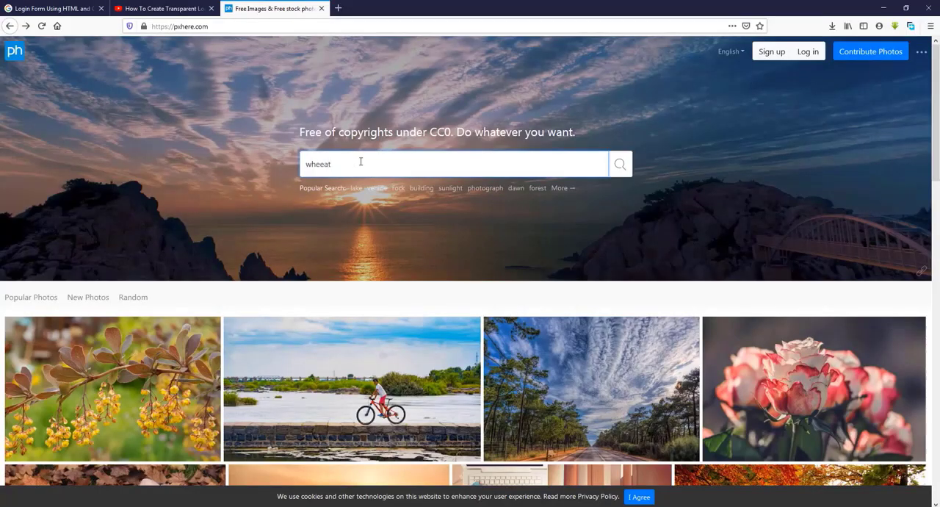
type("hea")
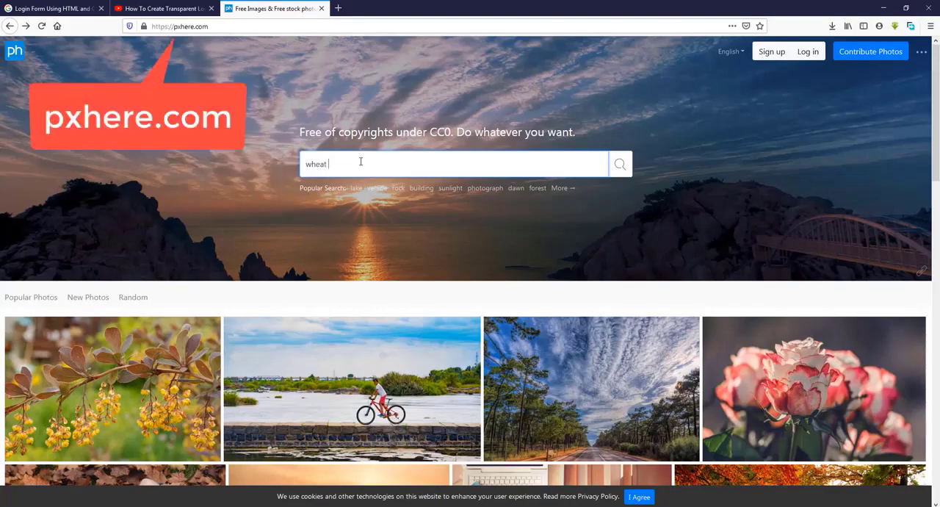
key("Return")
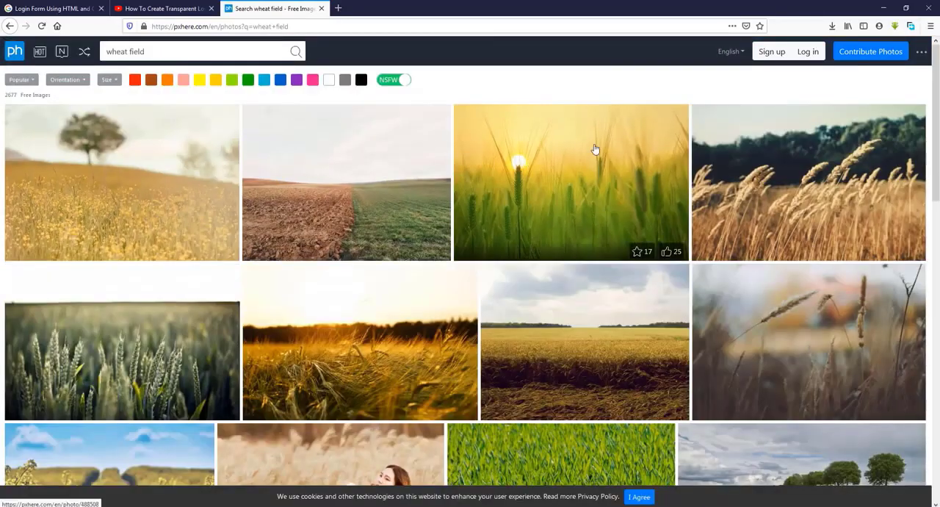
Check the reference login form's background, and open the matching sunrise wheat photo from the results as a standalone image
left_click(172, 10)
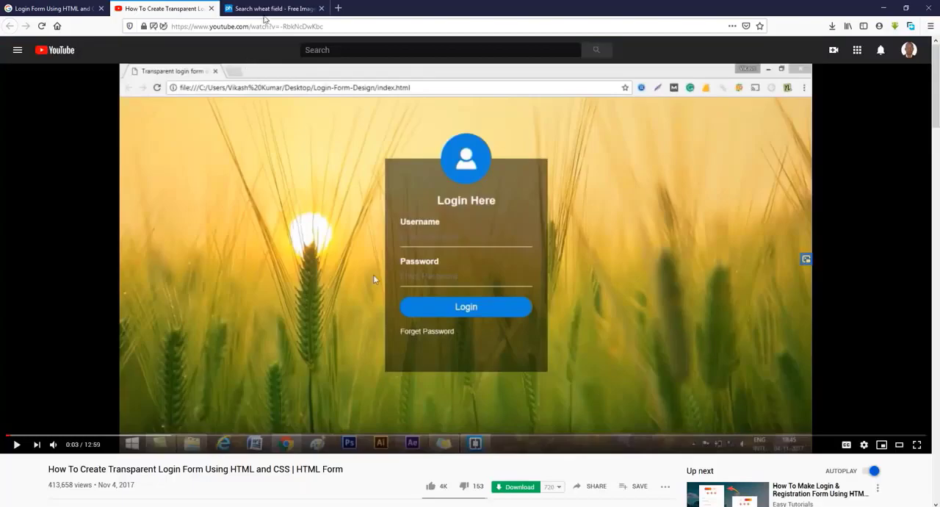
left_click(270, 13)
left_click(536, 180)
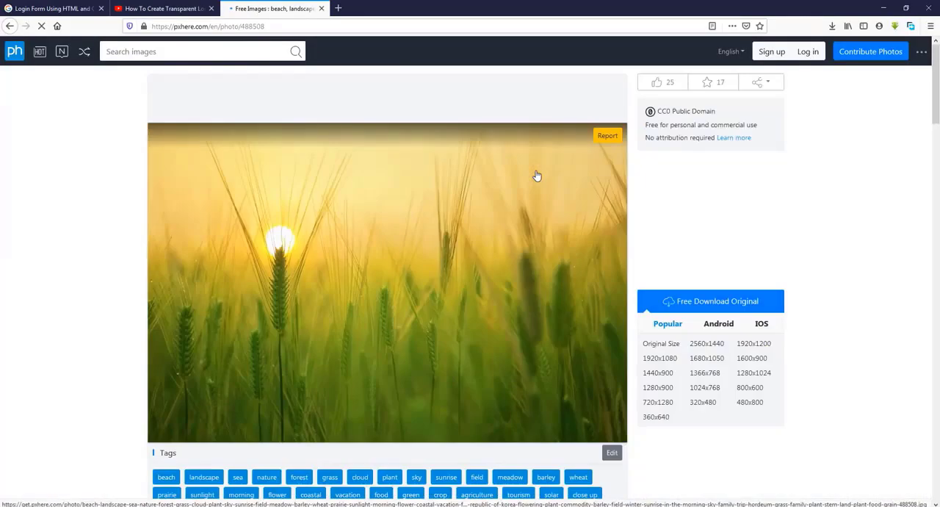
right_click(503, 259)
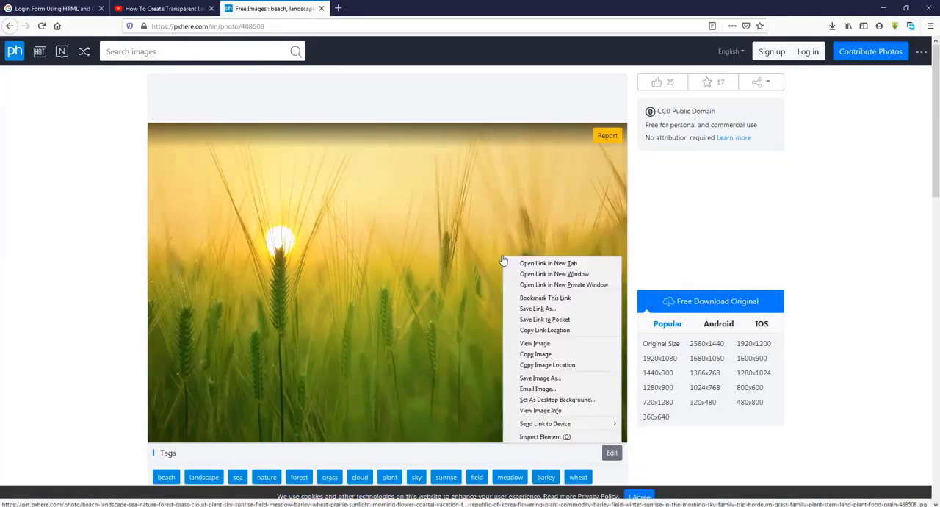
left_click(531, 343)
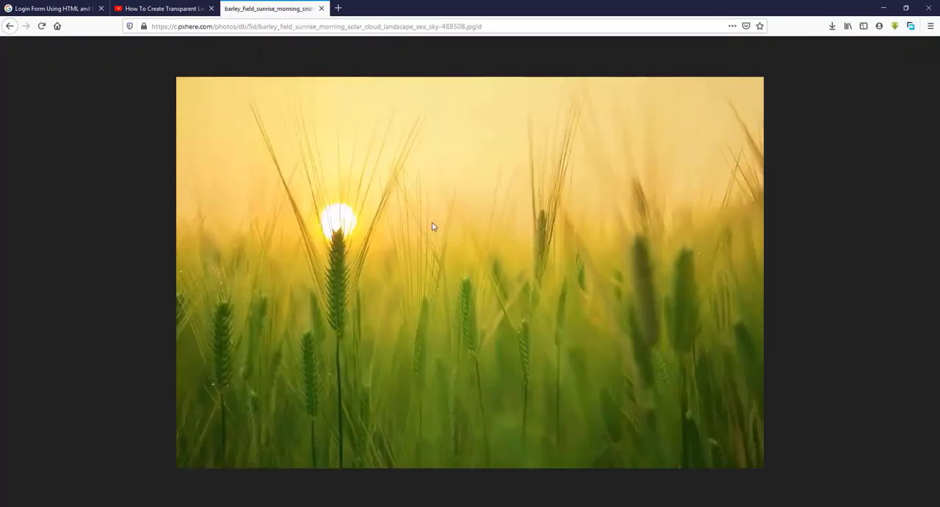
Save the sunrise field image to the Pictures folder, replacing the existing file of the same name
right_click(433, 225)
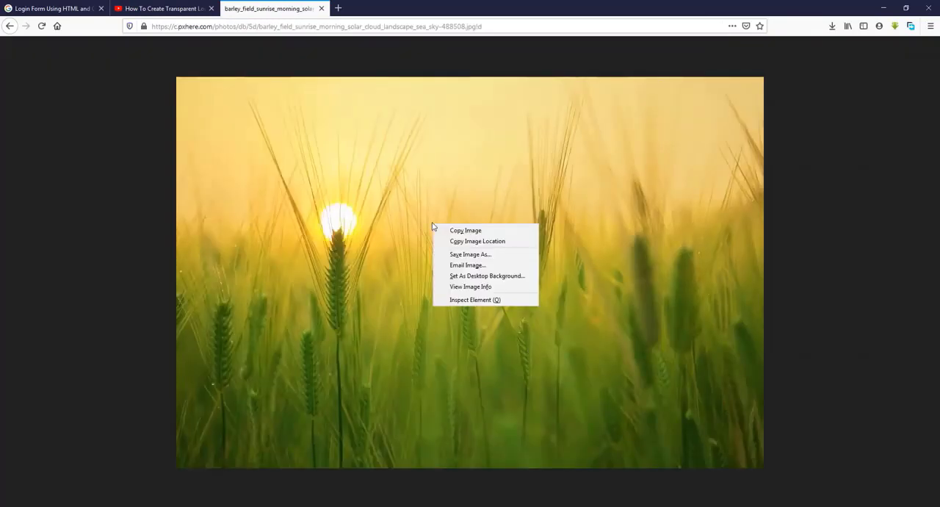
left_click(470, 254)
left_click(380, 245)
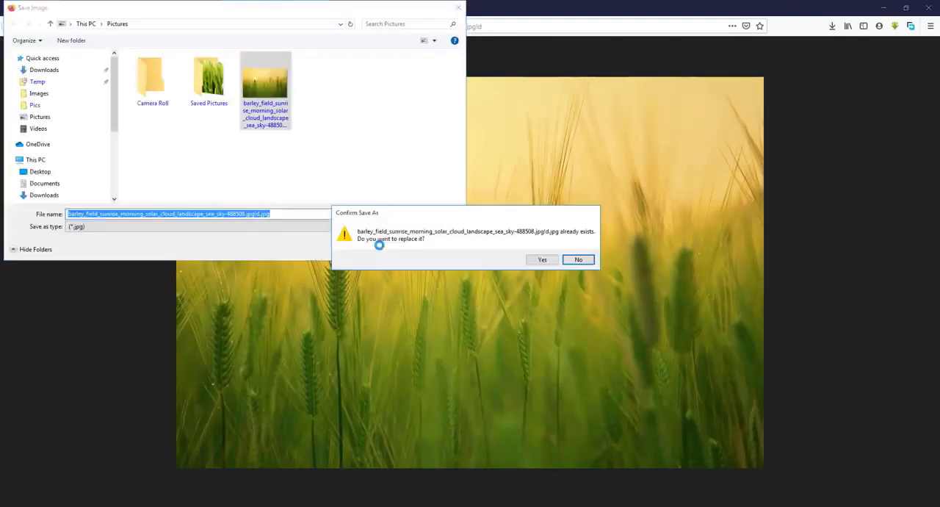
left_click(541, 259)
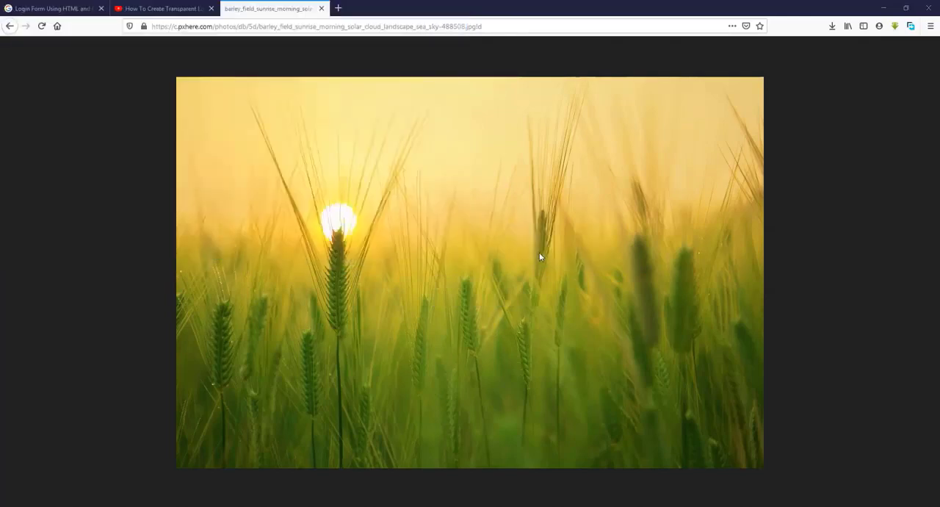
Revisit the reference login form, switch to RAD Studio and create a new multi-device application from the Blank Application template
left_click(180, 12)
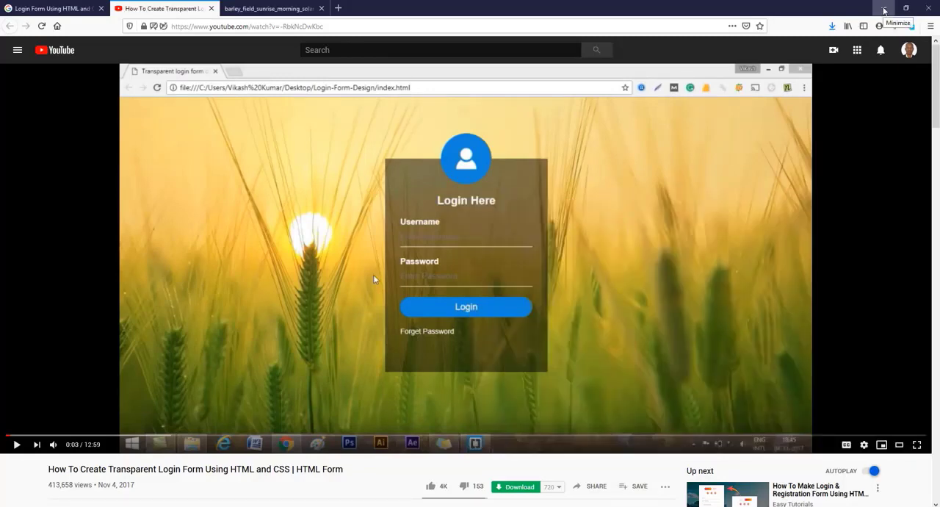
left_click(884, 11)
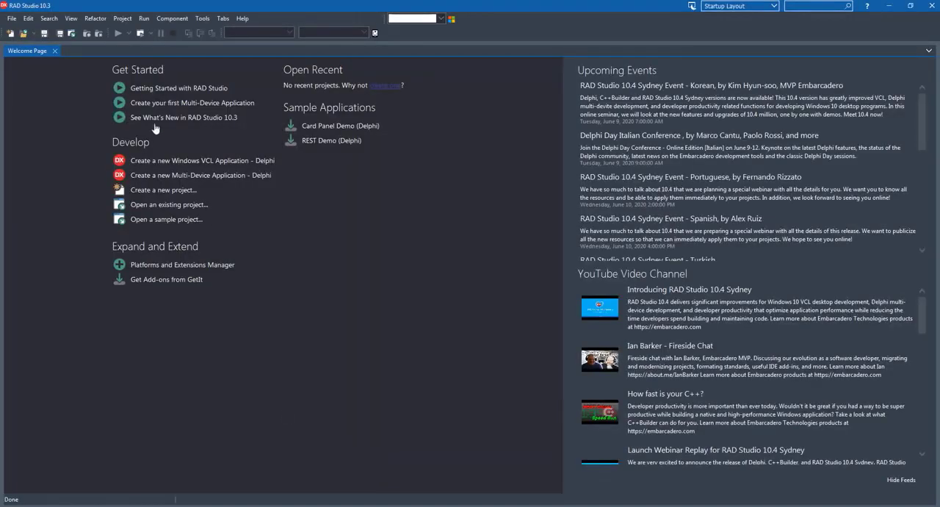
left_click(12, 19)
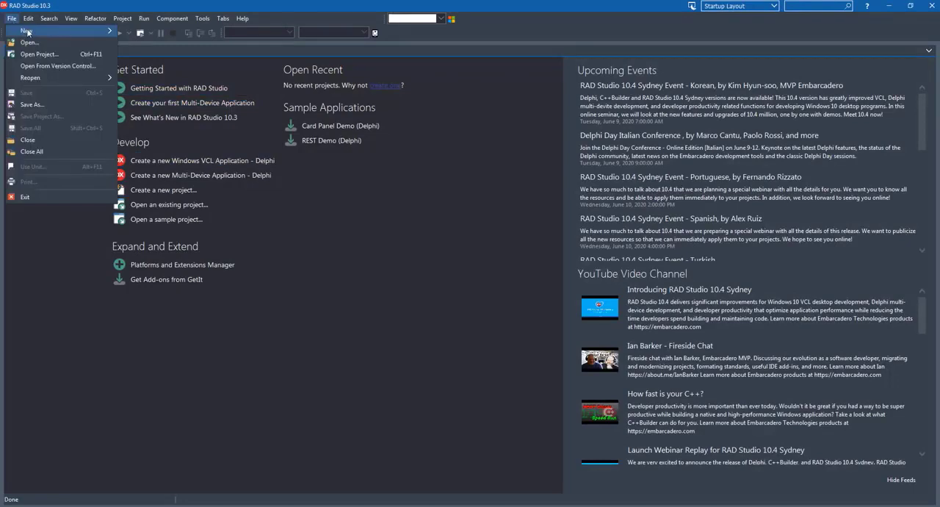
mouse_move(27, 31)
left_click(176, 45)
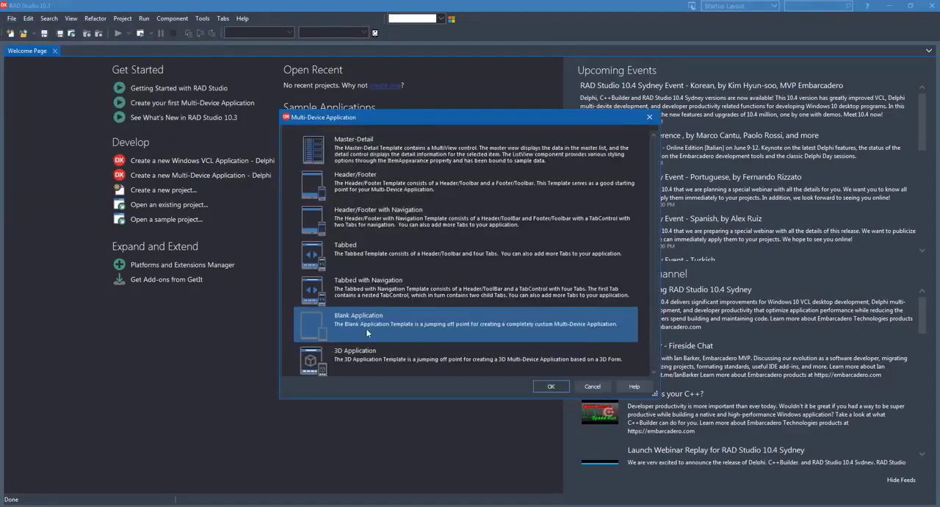
left_click(551, 387)
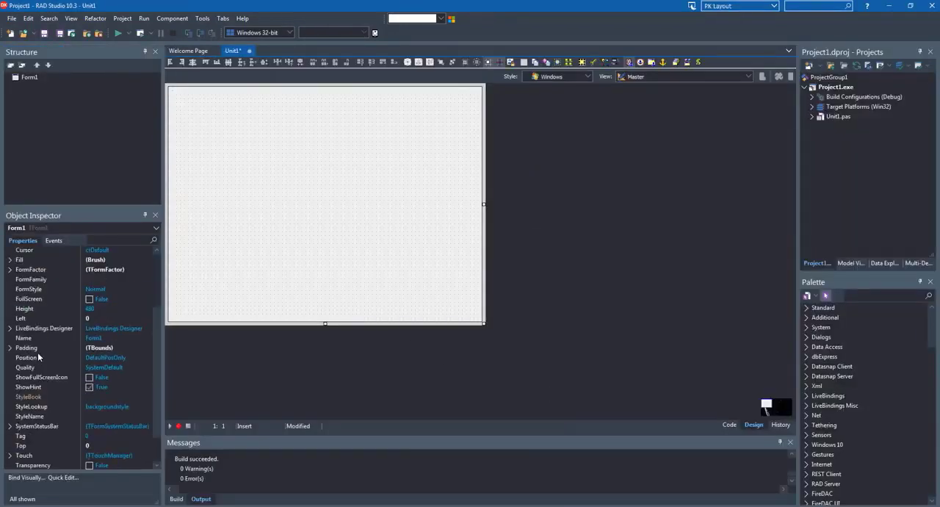
Set the form's height to 630 and its width to 940
scroll(35, 368, "down", 1)
left_click(39, 282)
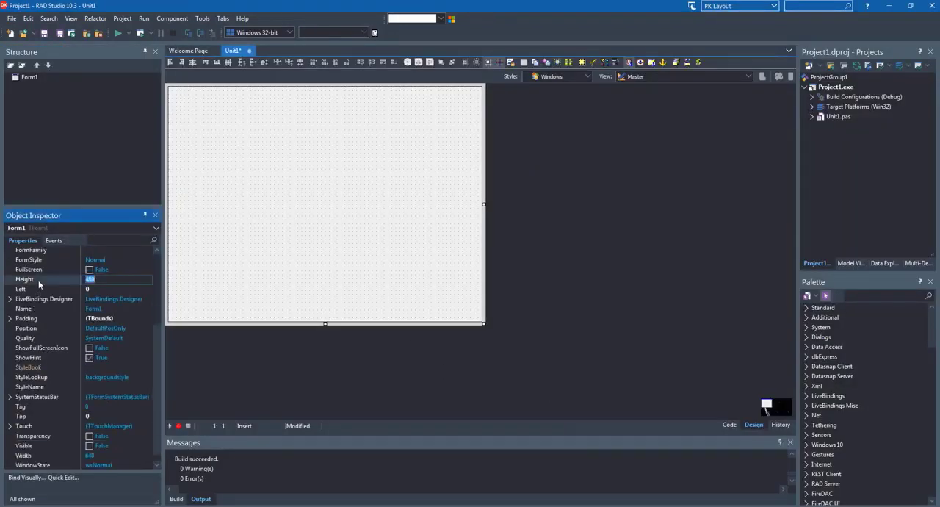
type("630")
key("Return")
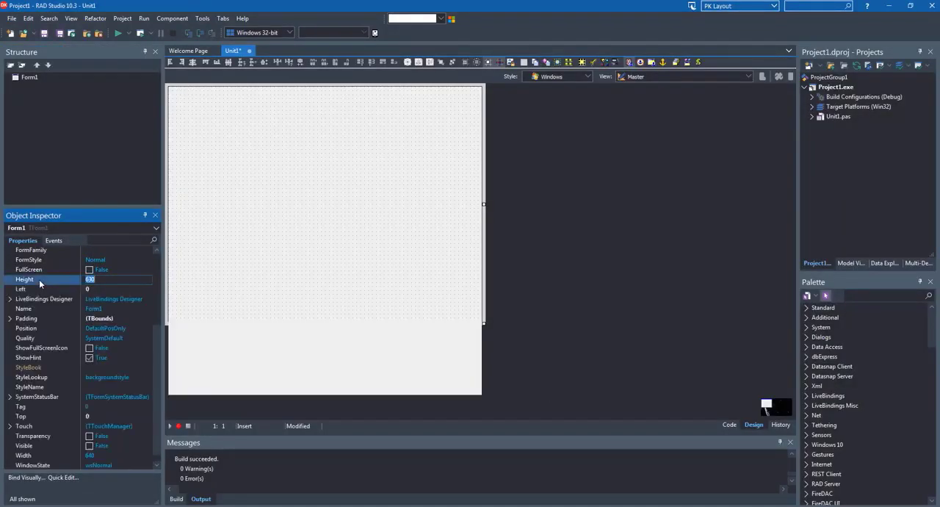
scroll(52, 360, "down", 1)
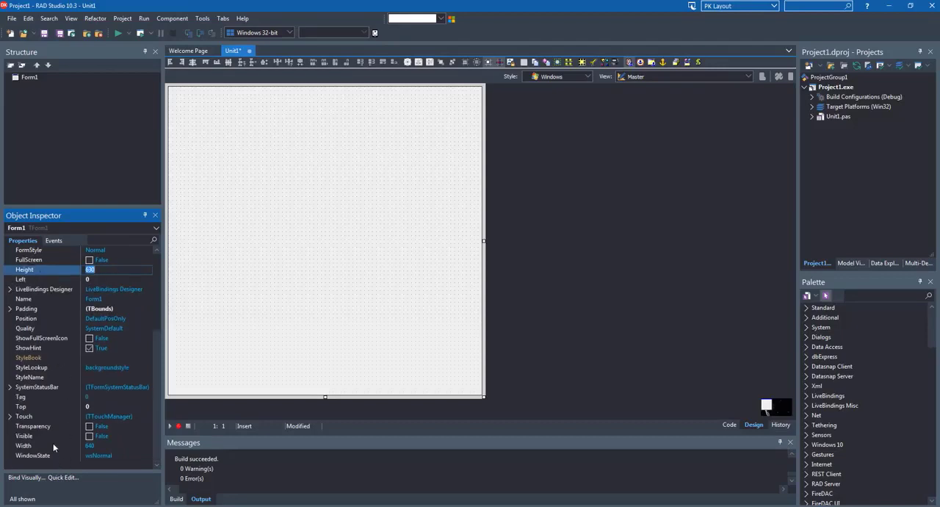
left_click(55, 445)
type("94")
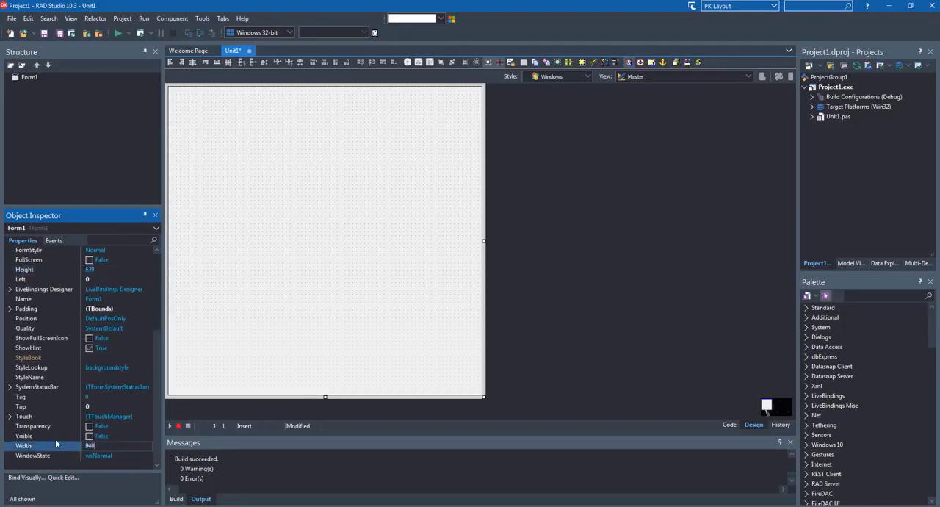
type("0")
key("Return")
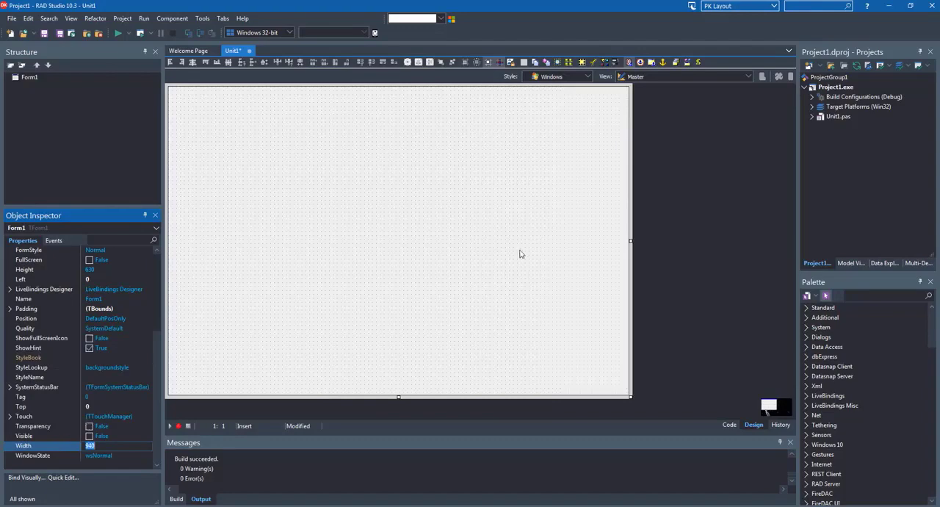
Find the TImage component by searching for "image" and place it near the middle of the form
left_click(870, 295)
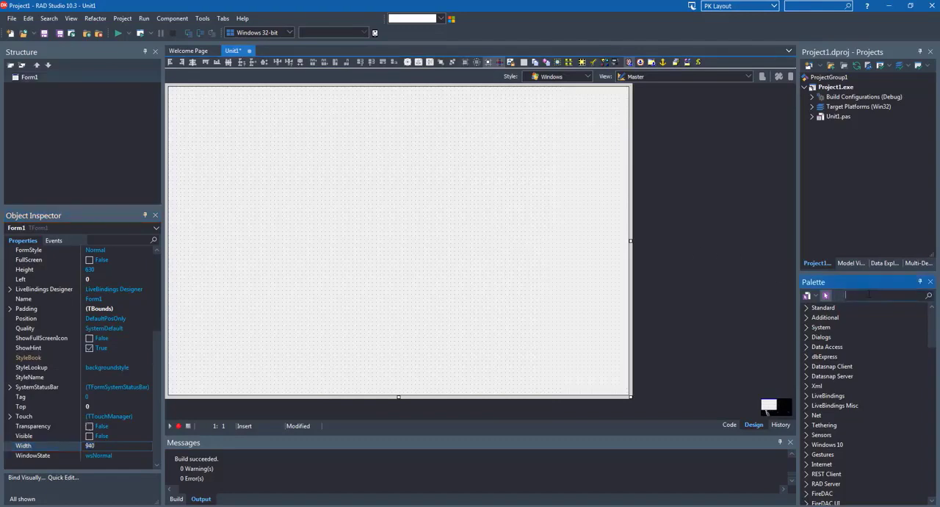
type("im")
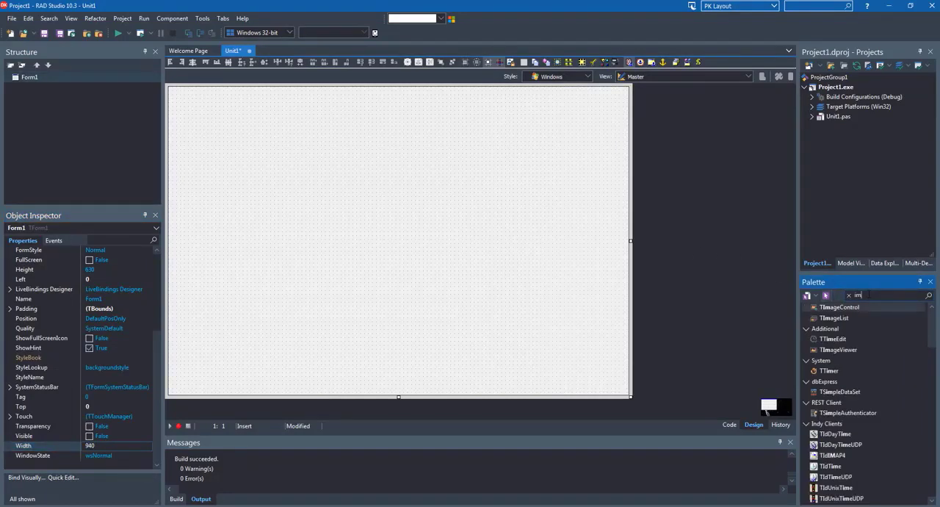
type("age")
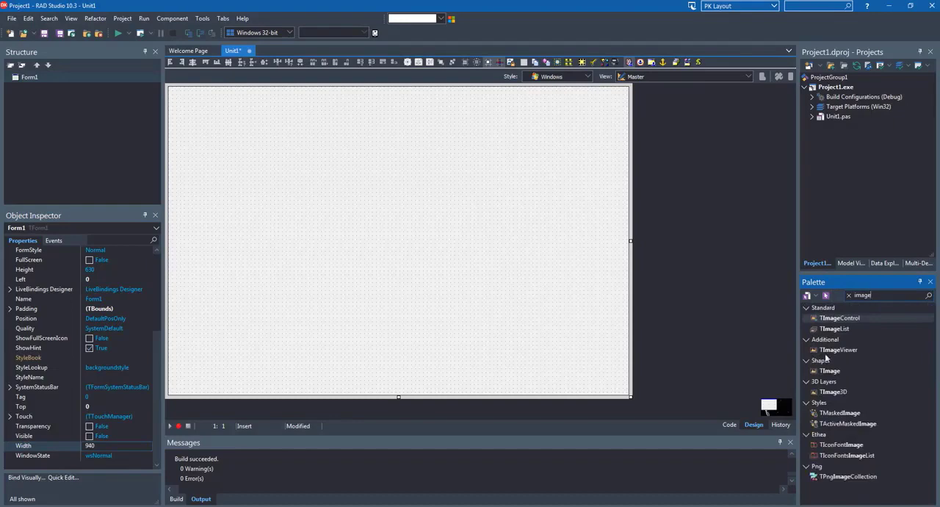
left_click(830, 370)
left_click(430, 250)
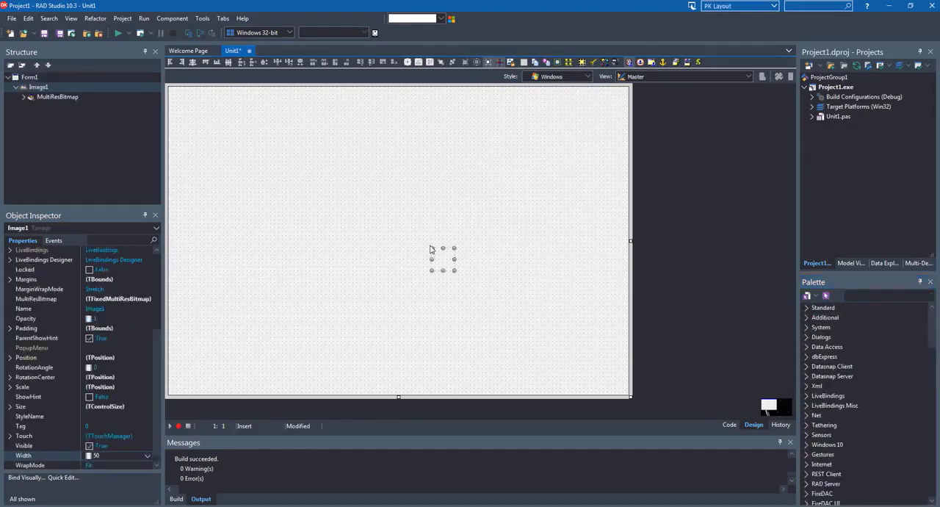
Load the saved barley field sunrise picture into the image's MultiResBitmap using the "Size by image" option
scroll(35, 426, "up", 3)
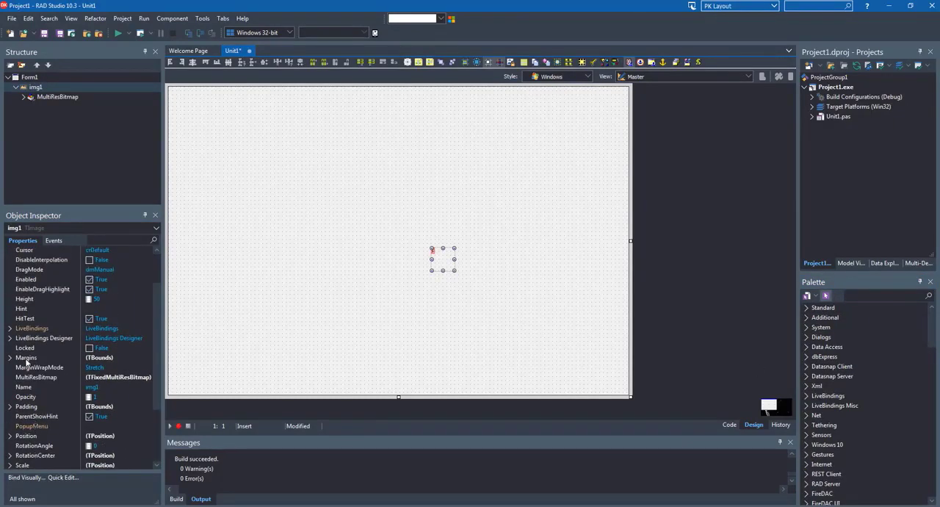
left_click(135, 380)
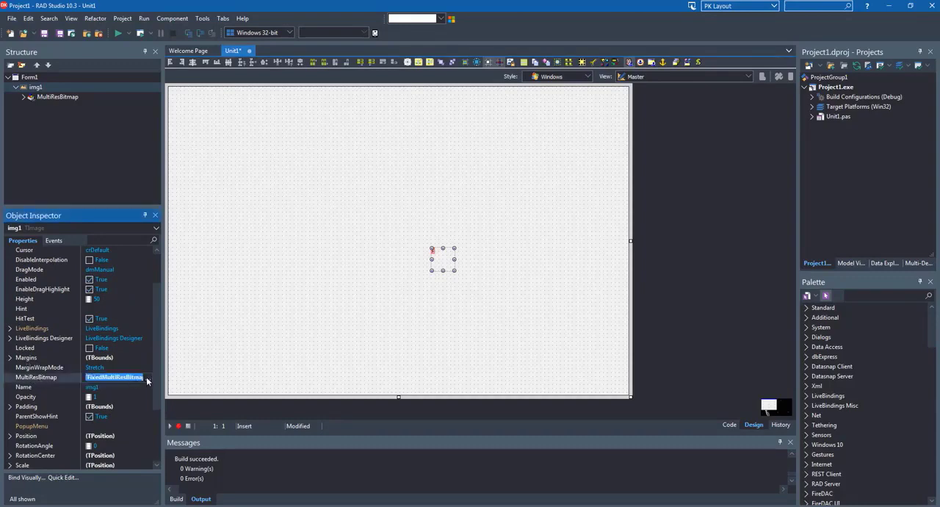
left_click(147, 378)
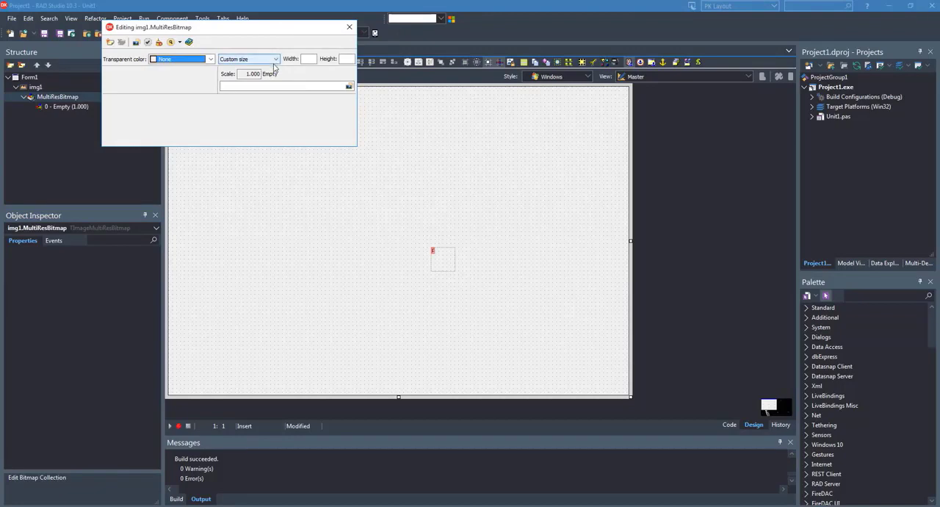
left_click(275, 59)
left_click(235, 83)
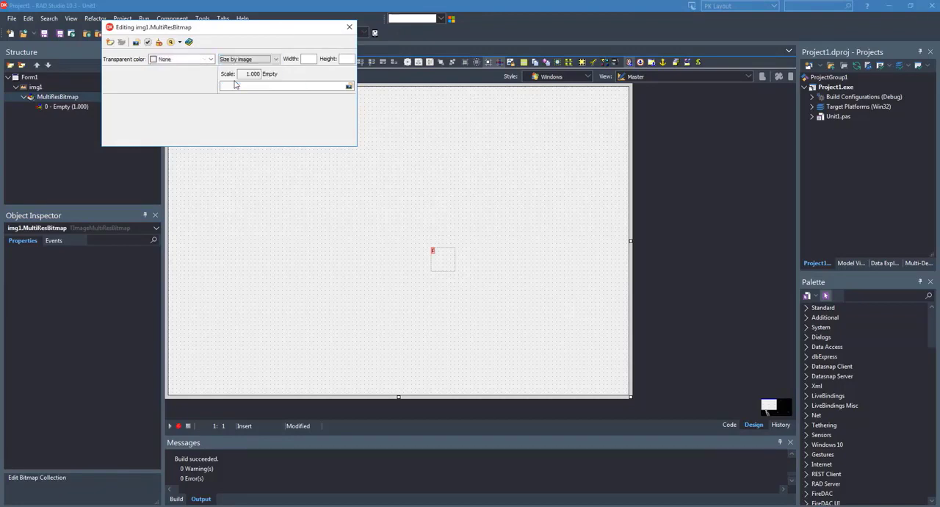
left_click(349, 86)
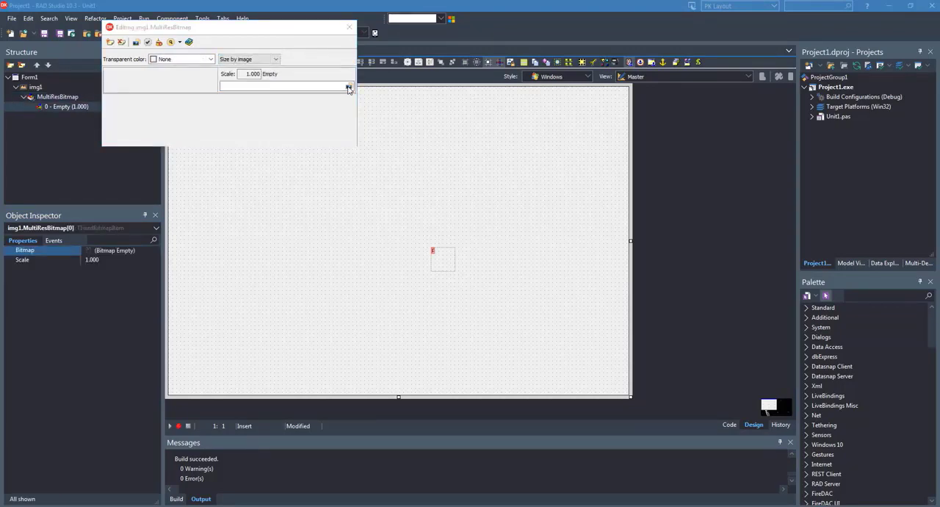
left_click(412, 125)
left_click(518, 318)
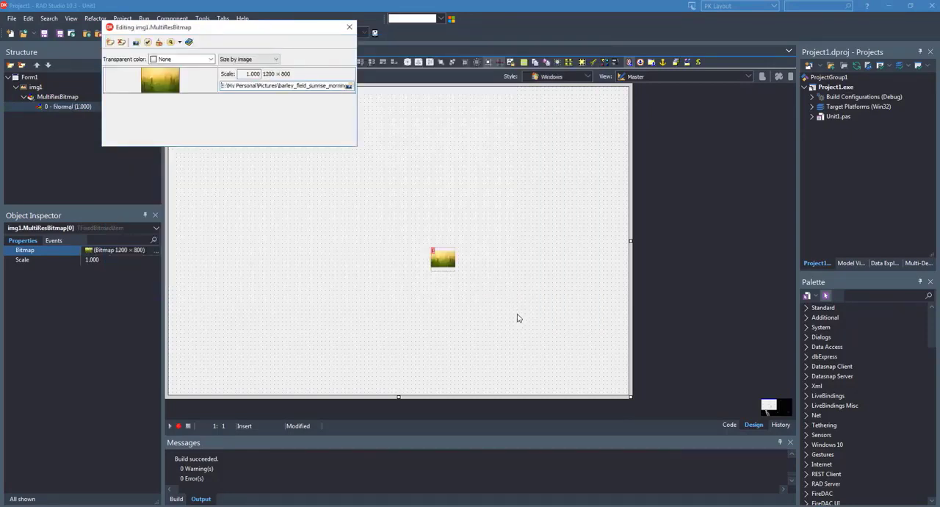
left_click(349, 27)
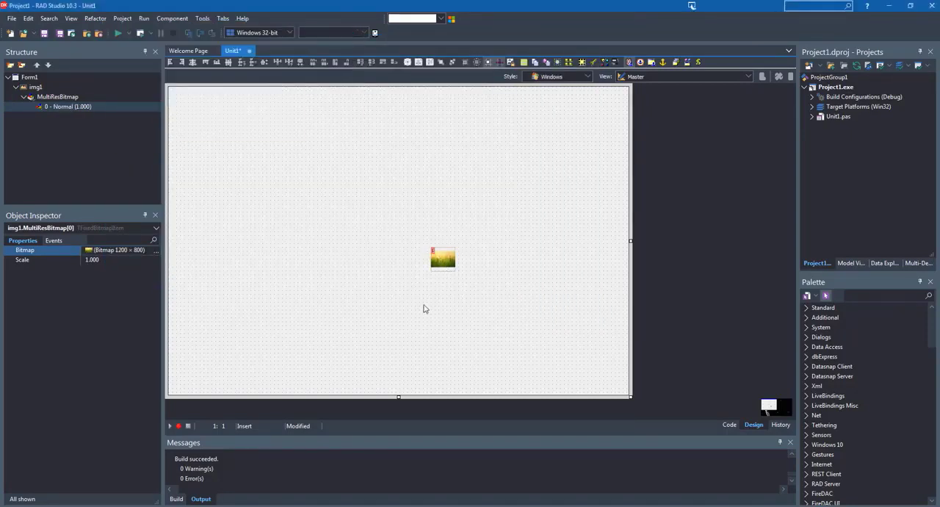
Set the image's Align property to Client and compare the form with the reference login form in the browser
left_click(450, 267)
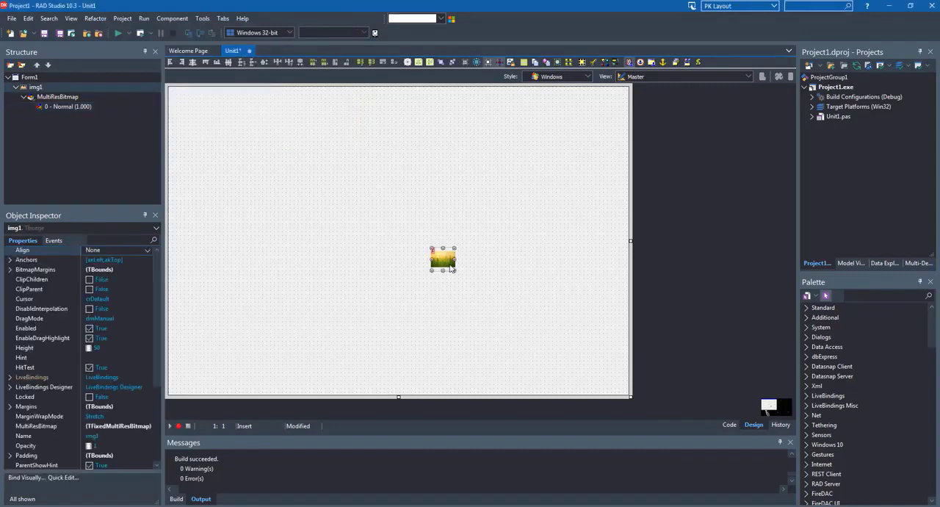
left_click(148, 251)
left_click(96, 279)
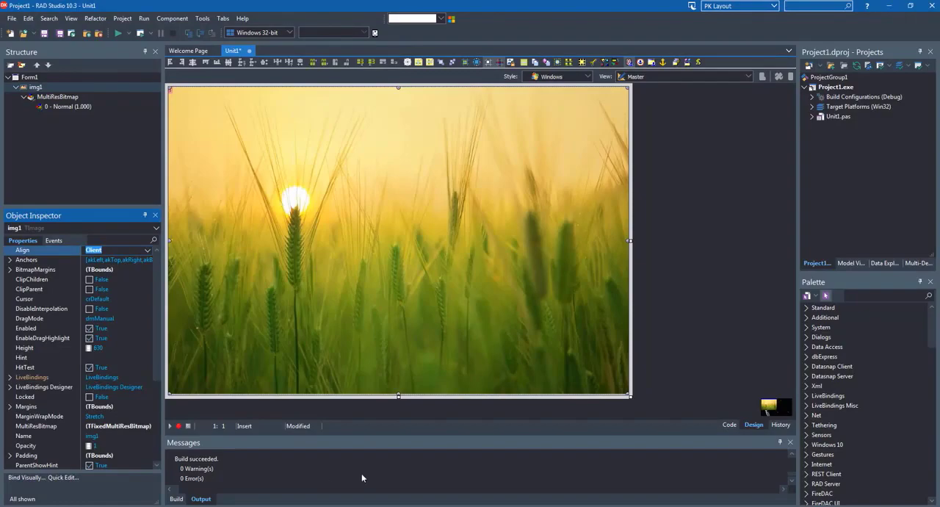
left_click(302, 505)
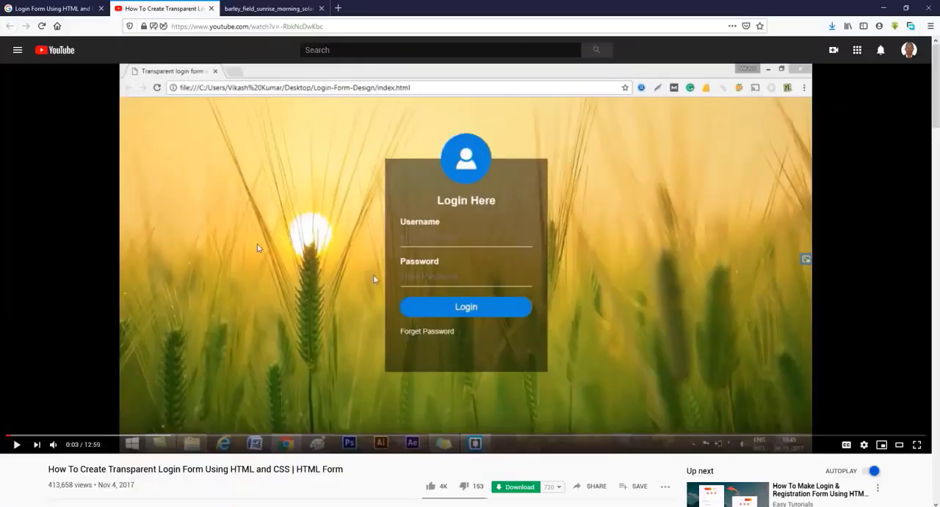
key("alt+Tab")
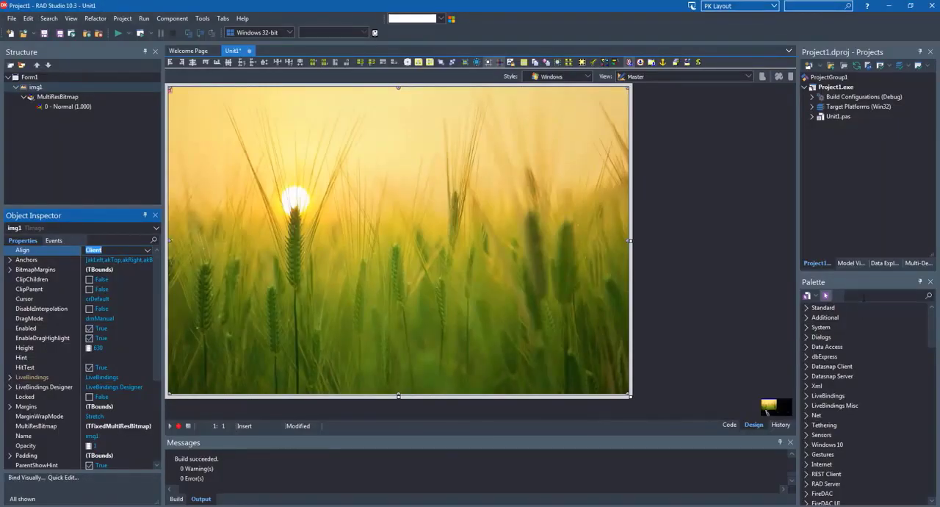
Find the TRectangle component by searching for "rectangl", add it to the form and enlarge it to about 345 by 457 near the middle
left_click(865, 296)
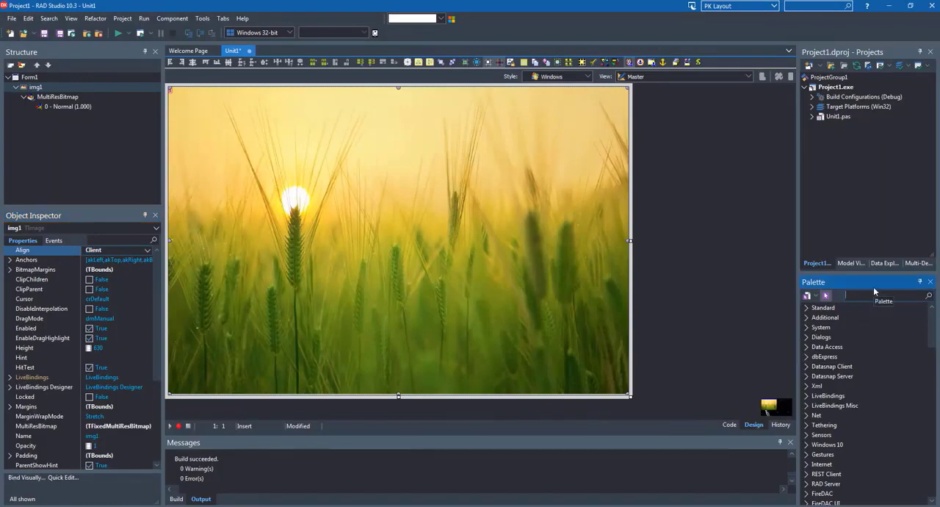
type("recta")
key("BackSpace")
key("BackSpace")
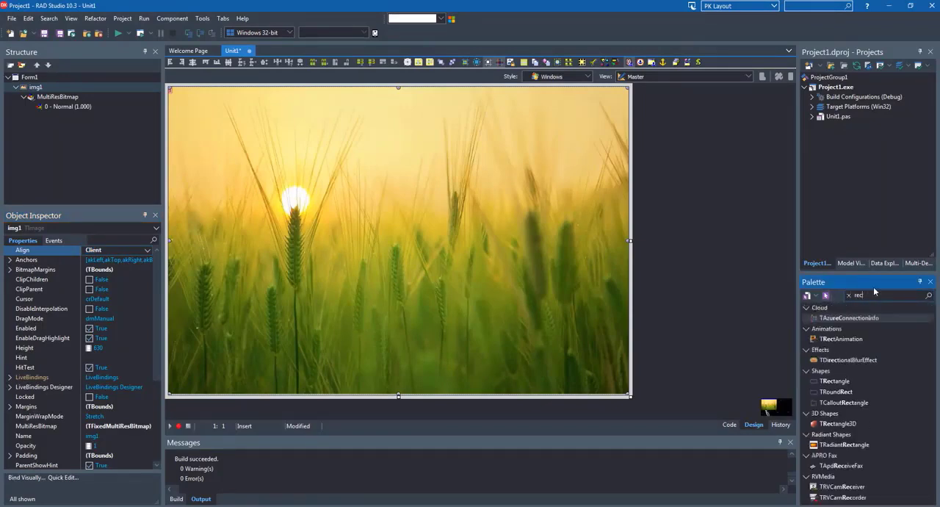
type("tangle")
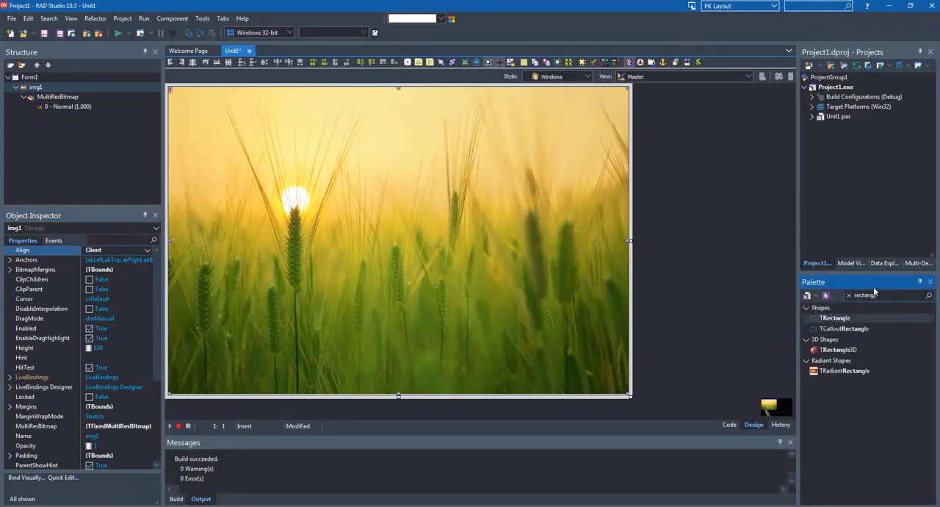
key("Return")
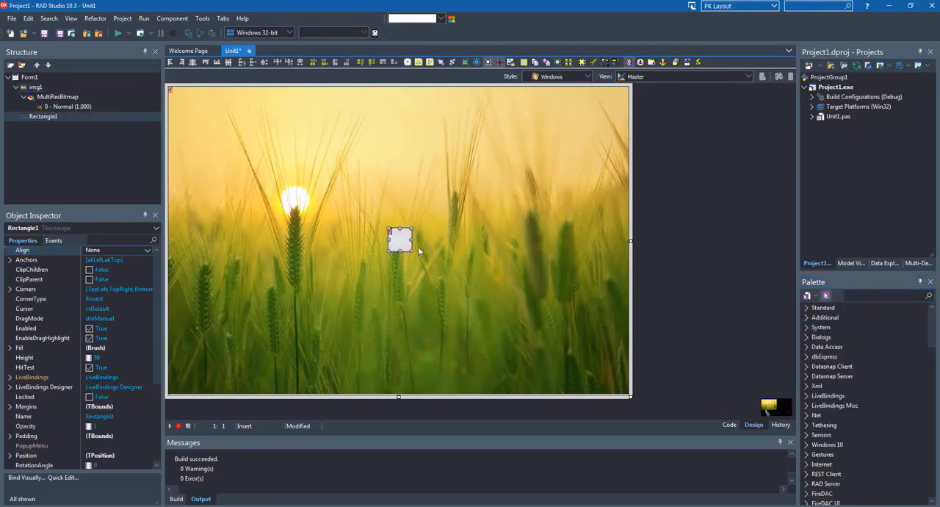
left_click_drag(328, 174, 481, 360)
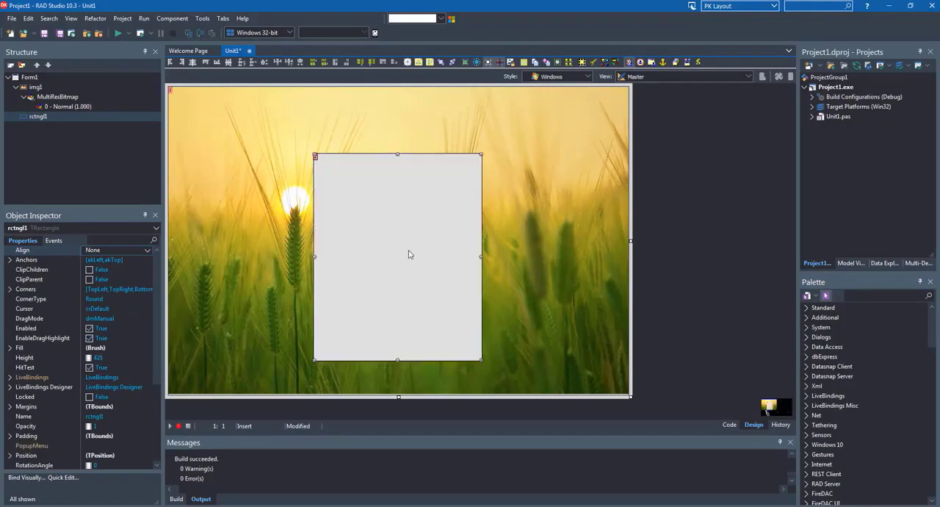
left_click_drag(409, 254, 381, 202)
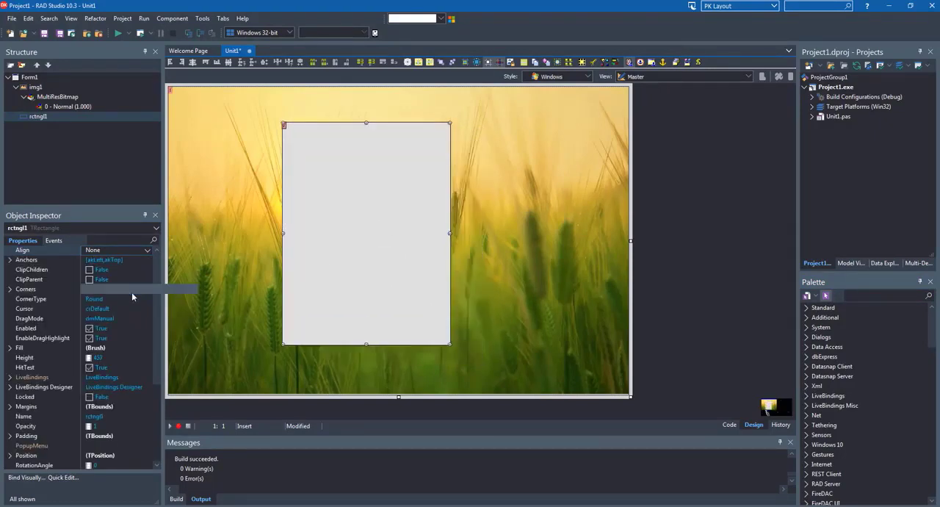
Set the rectangle's Fill color to Black
scroll(33, 371, "down", 1)
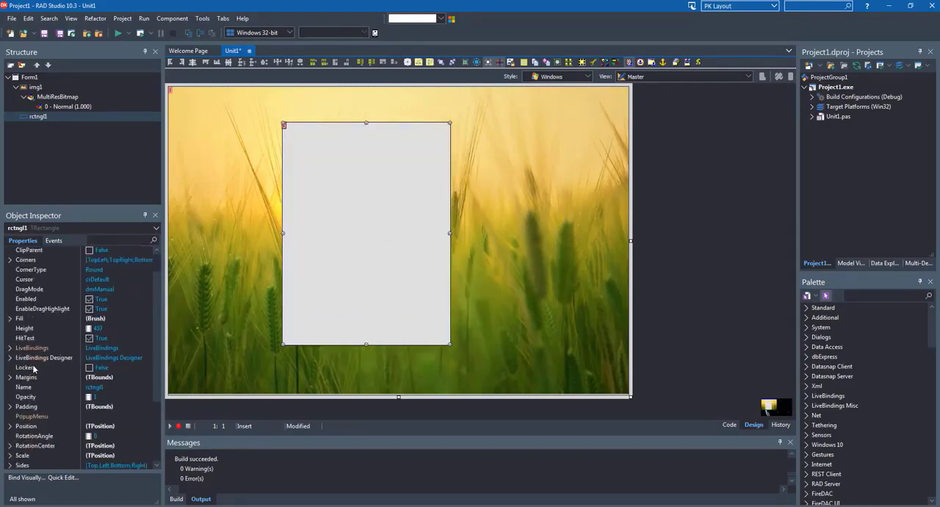
left_click(10, 319)
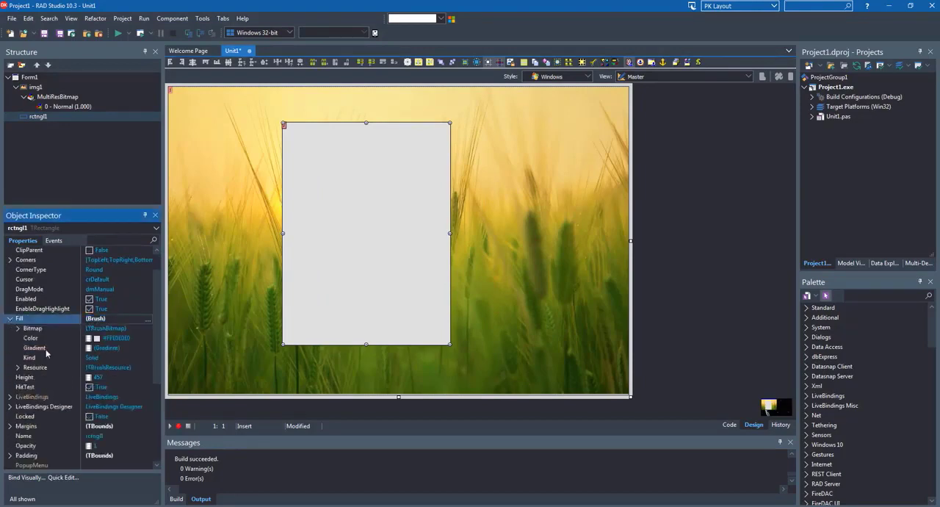
left_click(108, 340)
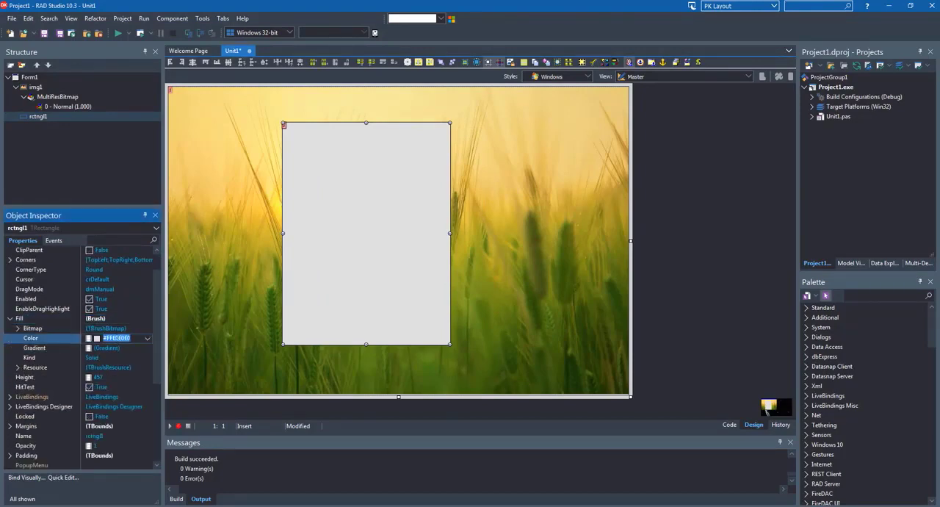
left_click(147, 339)
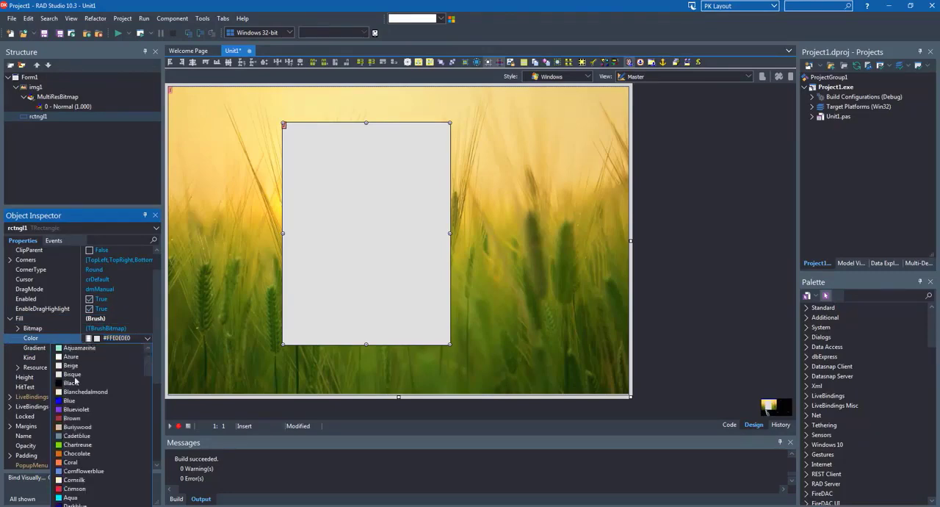
left_click(73, 382)
Remove the rectangle's outline by setting its Stroke Kind to None
scroll(75, 366, "down", 2)
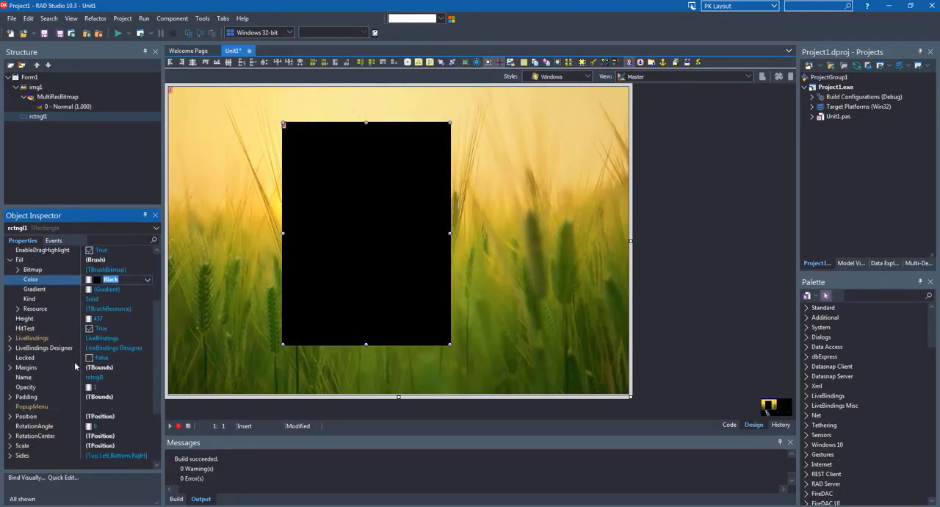
scroll(75, 365, "down", 3)
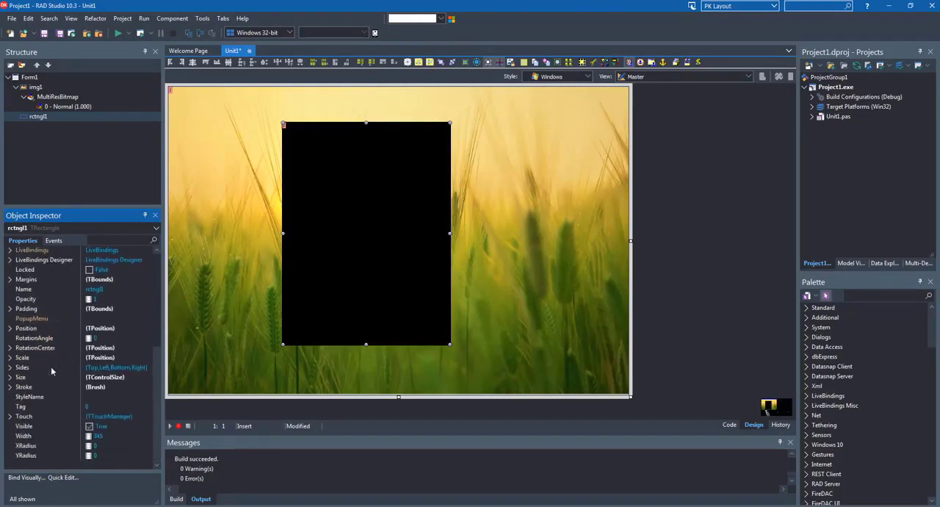
left_click(10, 387)
left_click(108, 456)
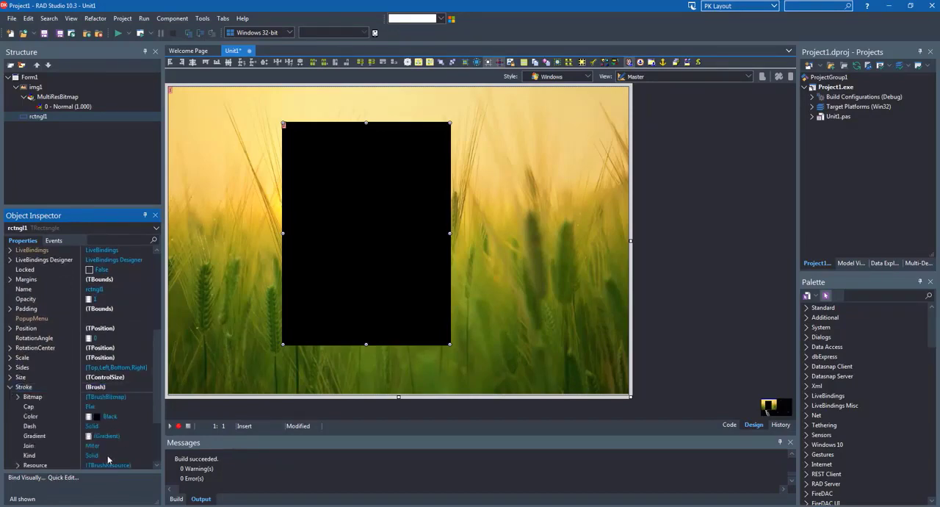
left_click(147, 455)
left_click(104, 483)
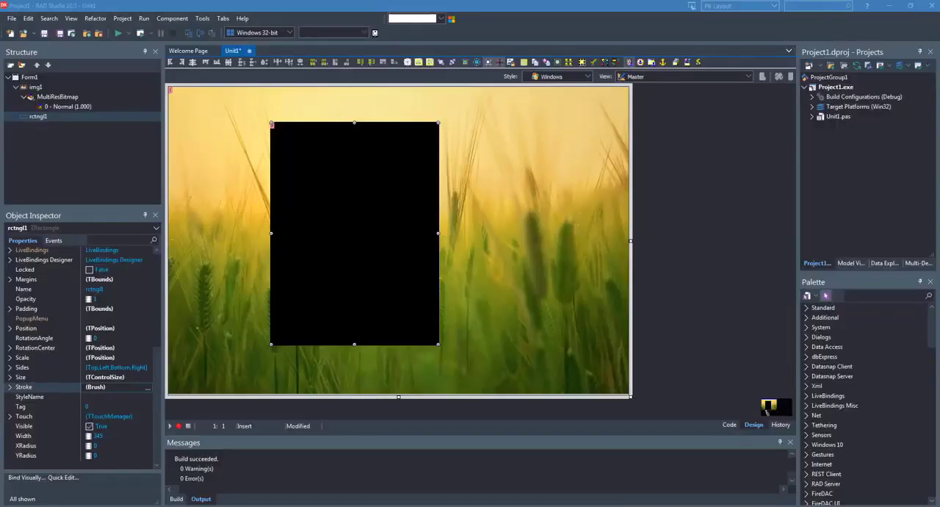
Set the rectangle's Opacity to 0.7 and shift it slightly toward the form's center
scroll(94, 375, "up", 10)
left_click(25, 349)
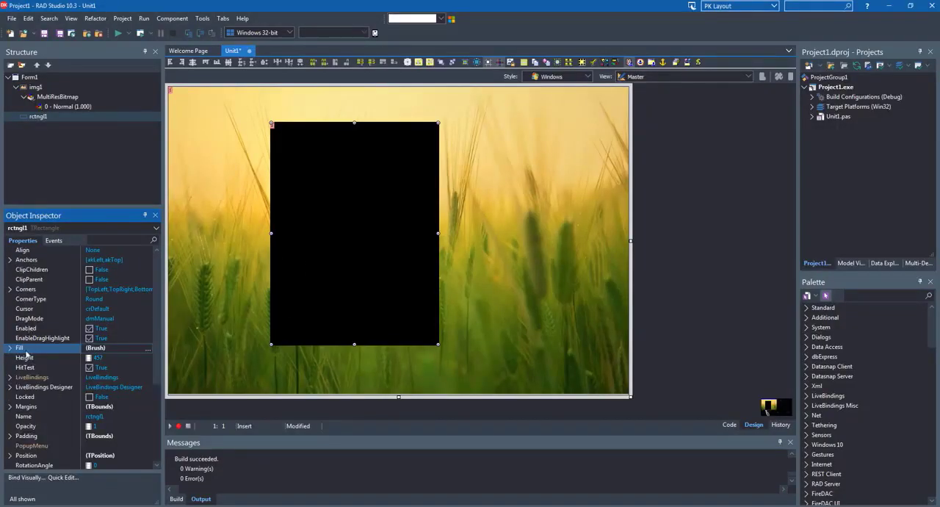
scroll(30, 421, "down", 3)
left_click(27, 397)
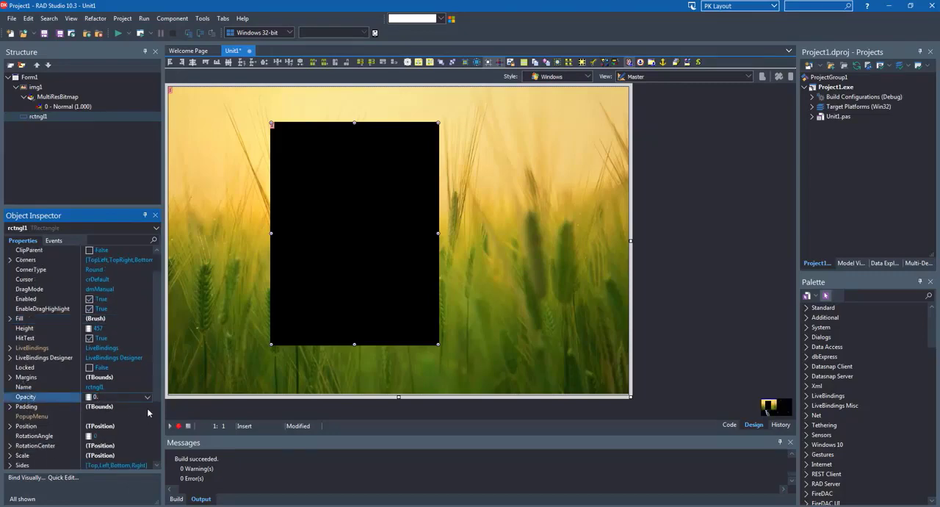
key("Return")
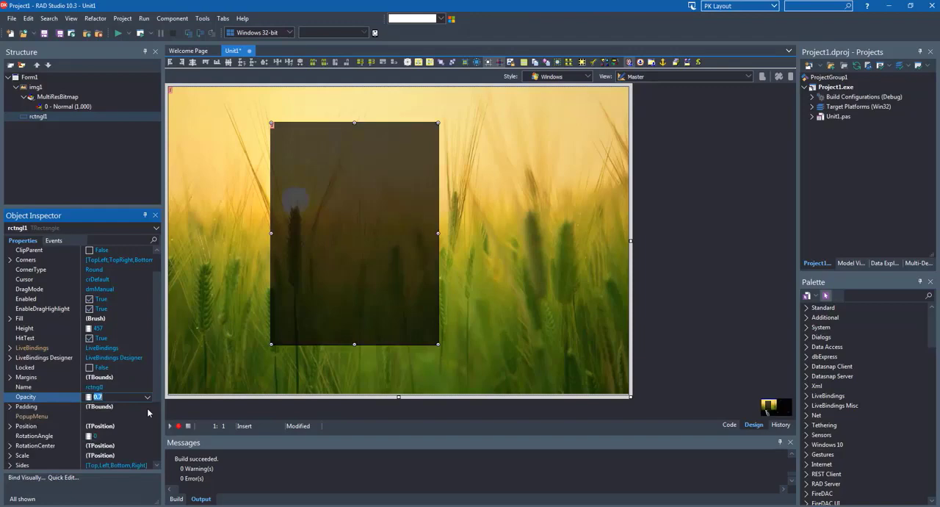
left_click_drag(314, 301, 323, 310)
Round the rectangle's corners by setting both XRadius and YRadius to 20
scroll(78, 417, "down", 3)
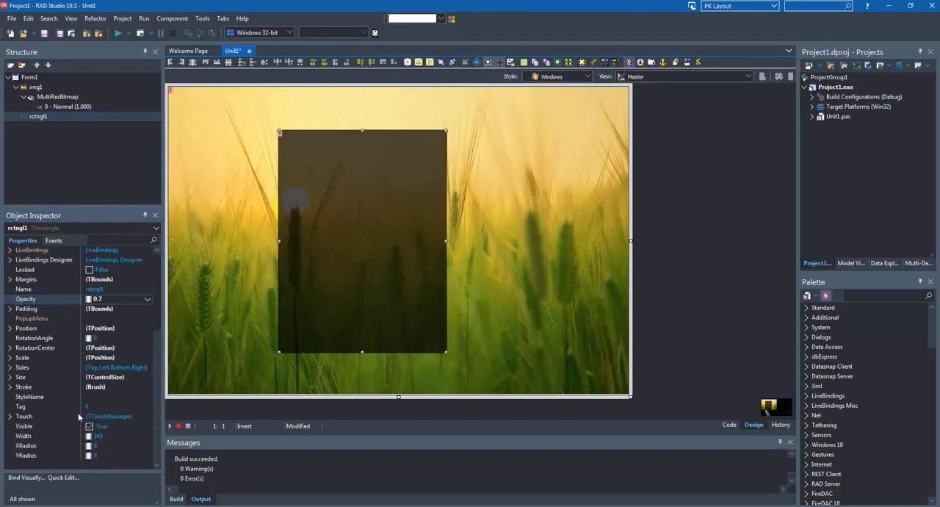
left_click(52, 445)
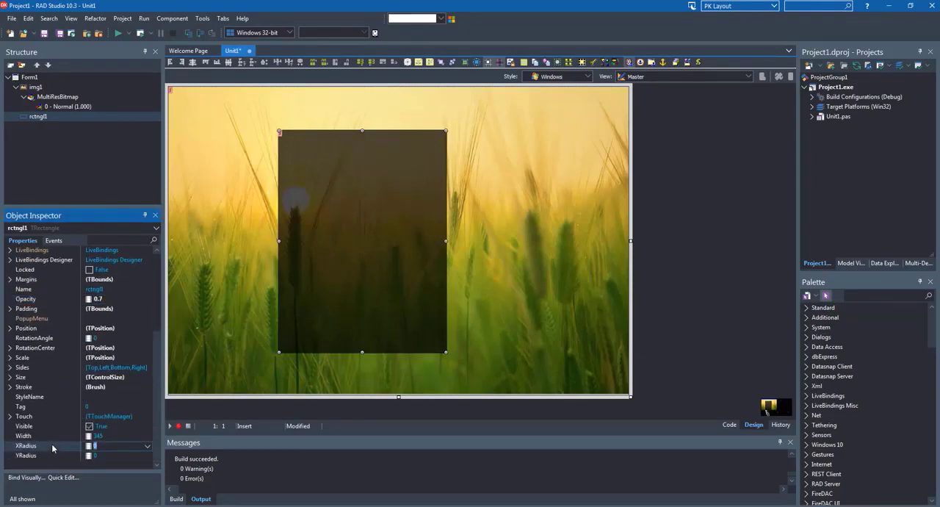
type("20")
key("Down")
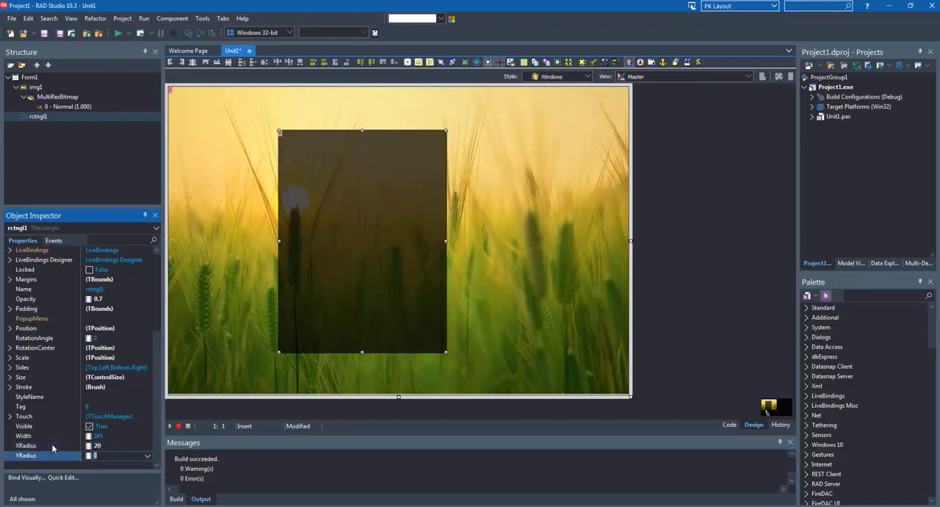
type("20")
key("Return")
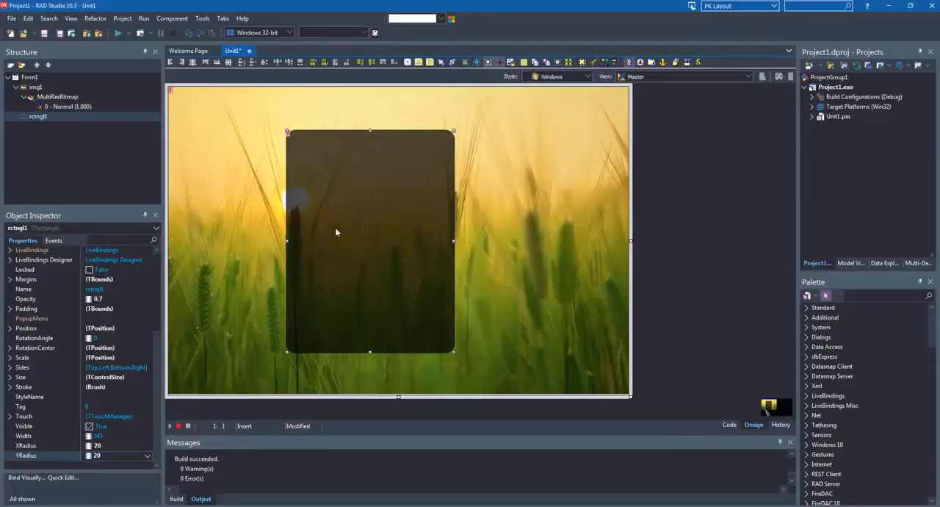
Find the TCircle component by searching for "circle" and place it on the form beside the upper right part of the rectangle
left_click(885, 295)
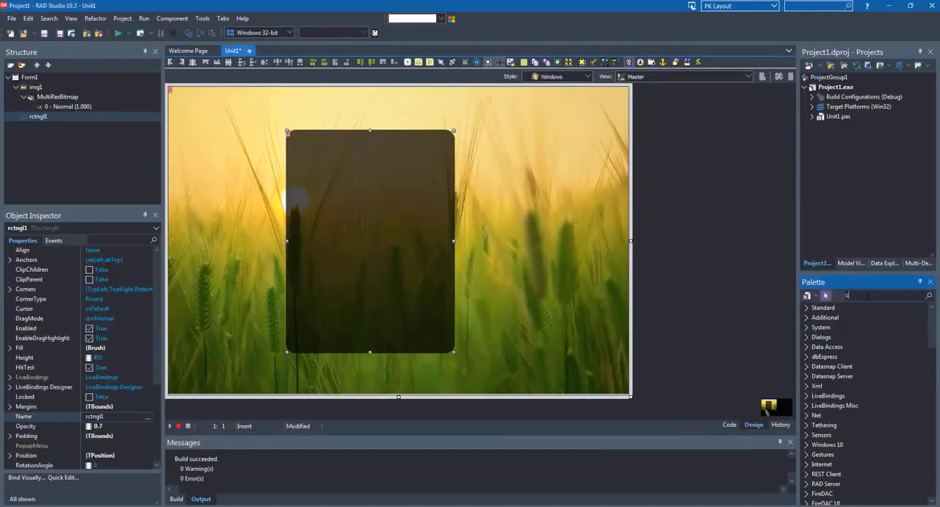
type("circle")
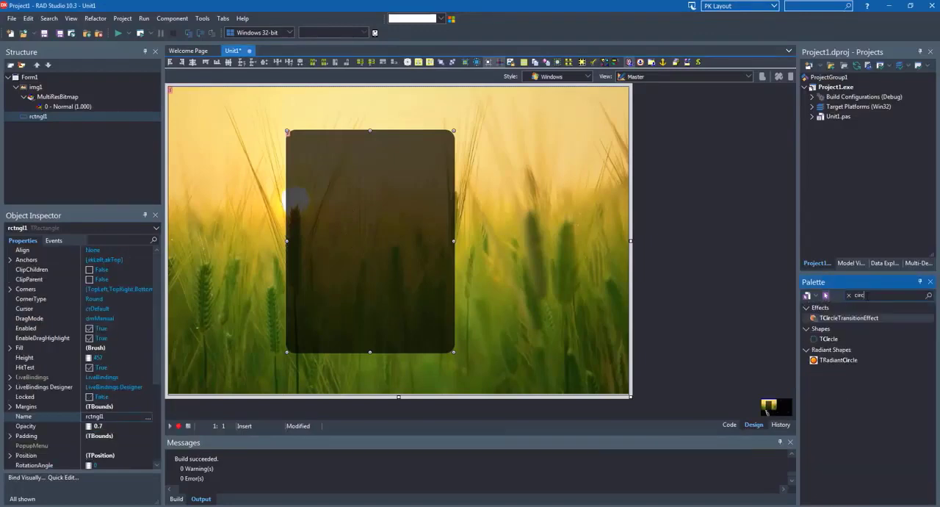
left_click(828, 339)
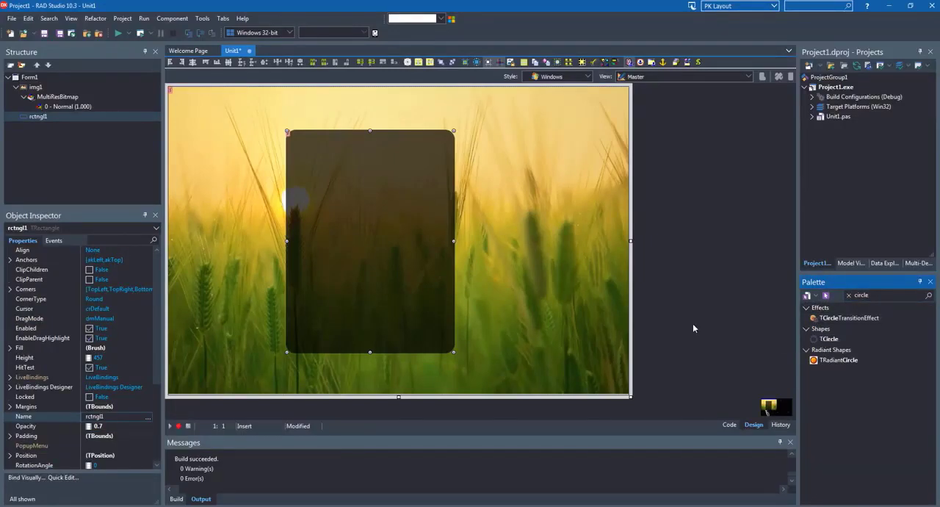
left_click(507, 253)
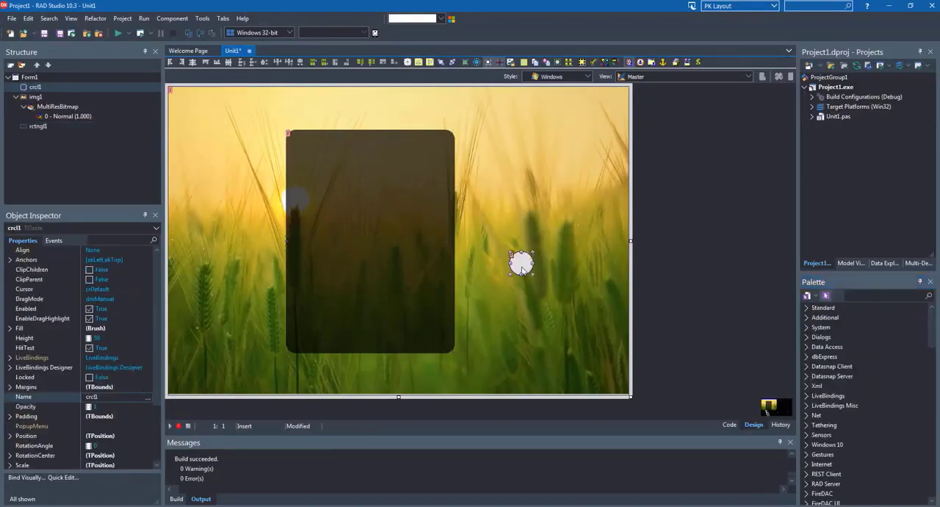
left_click_drag(523, 263, 489, 160)
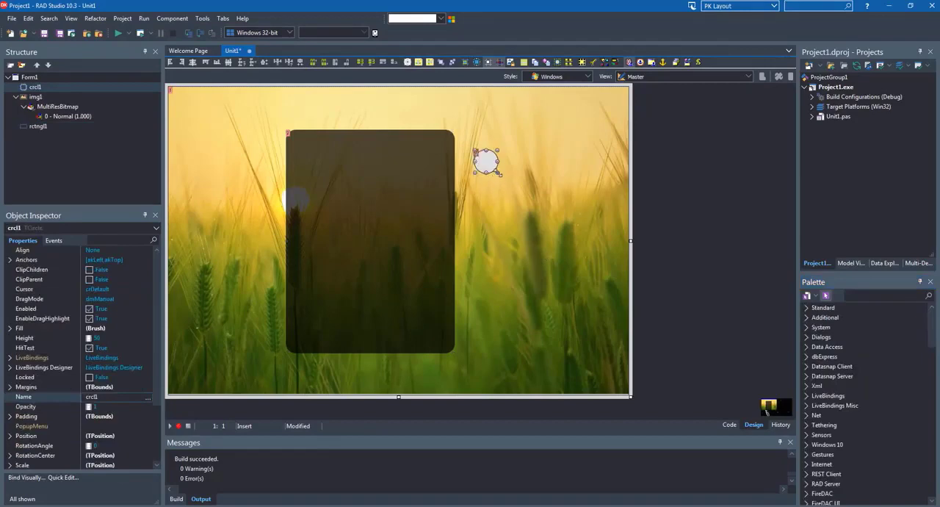
Set the circle's Width and Height both to 120
scroll(49, 407, "down", 3)
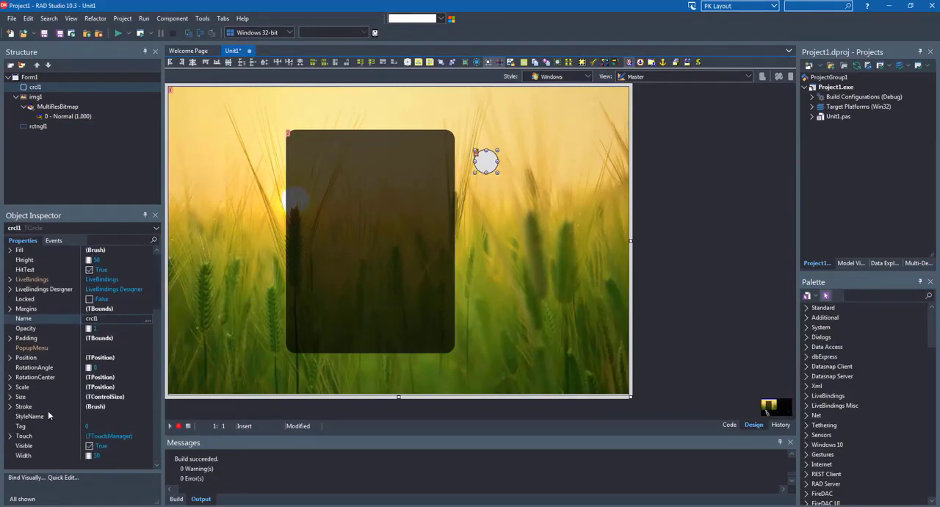
left_click(32, 456)
type("12")
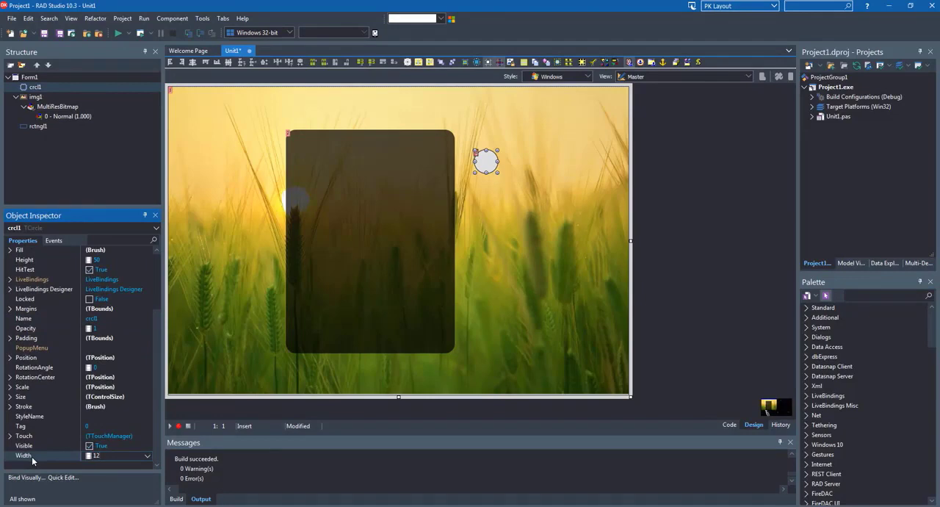
type("0")
key("Return")
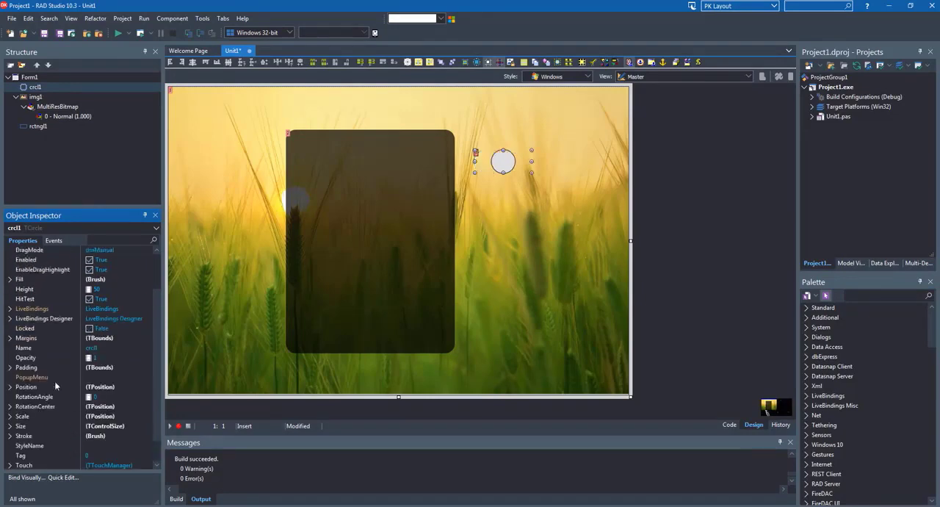
scroll(55, 384, "up", 2)
left_click(36, 337)
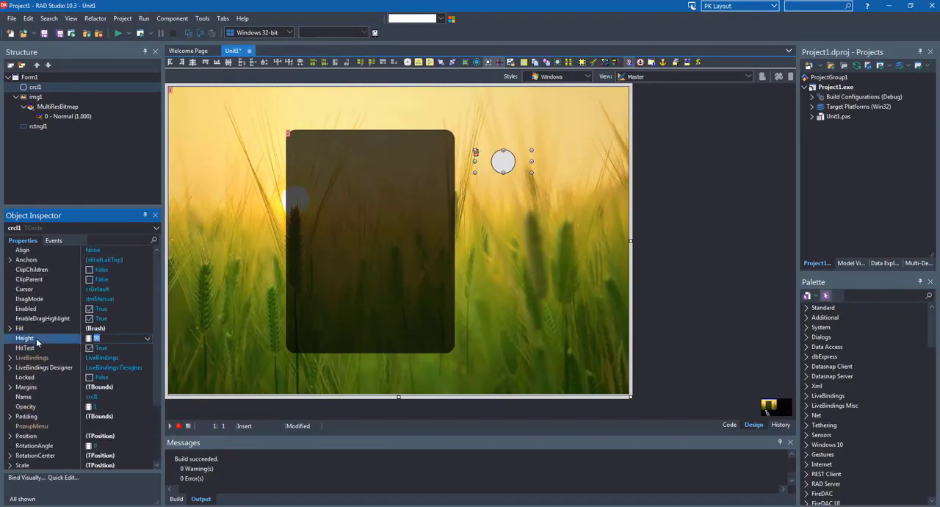
type("120")
key("Return")
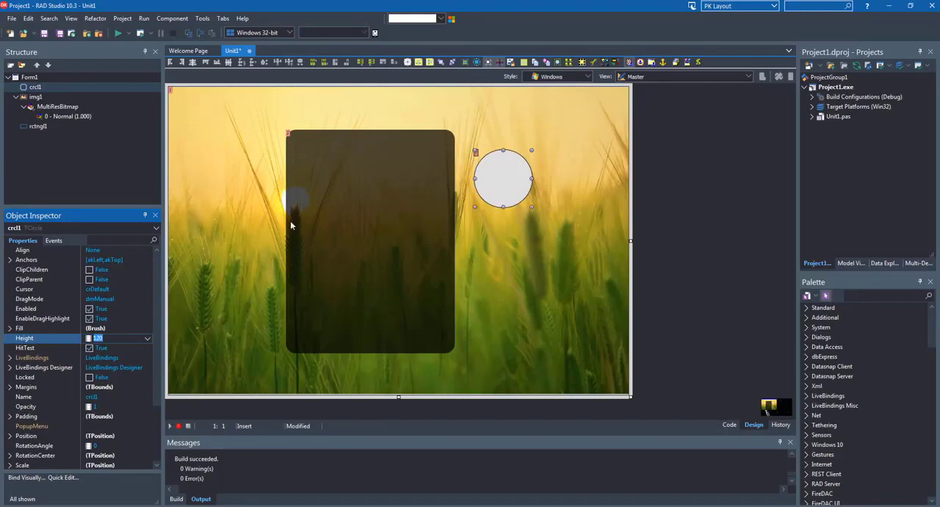
Remove the circle's outline by setting its Stroke Kind to None
scroll(46, 372, "down", 2)
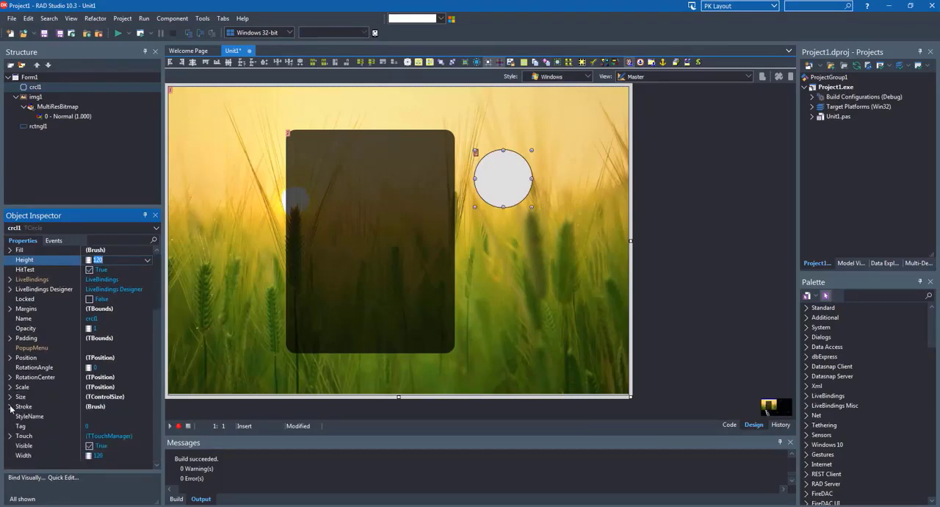
left_click(11, 406)
scroll(118, 440, "down", 1)
left_click(126, 447)
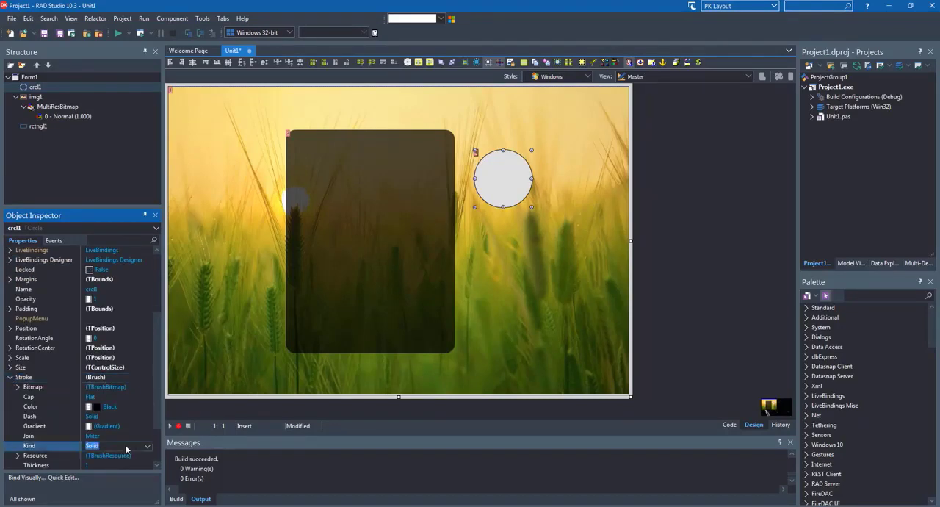
left_click(147, 446)
left_click(98, 472)
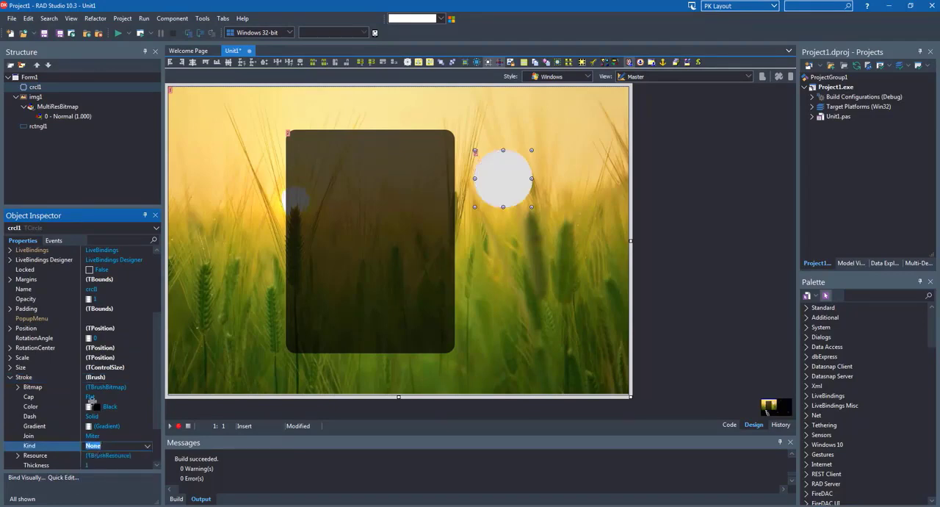
left_click(10, 377)
Change the circle's Fill color to blue
scroll(13, 307, "up", 3)
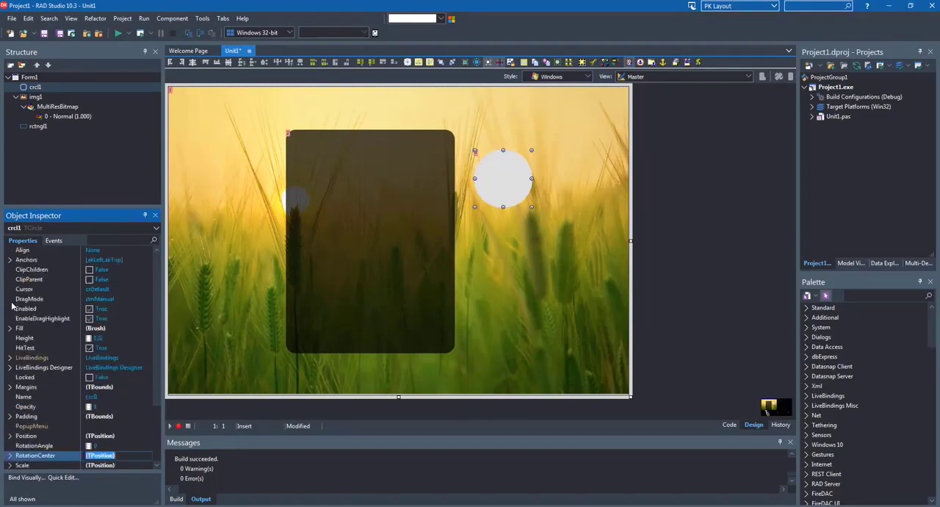
scroll(15, 320, "down", 2)
left_click(10, 270)
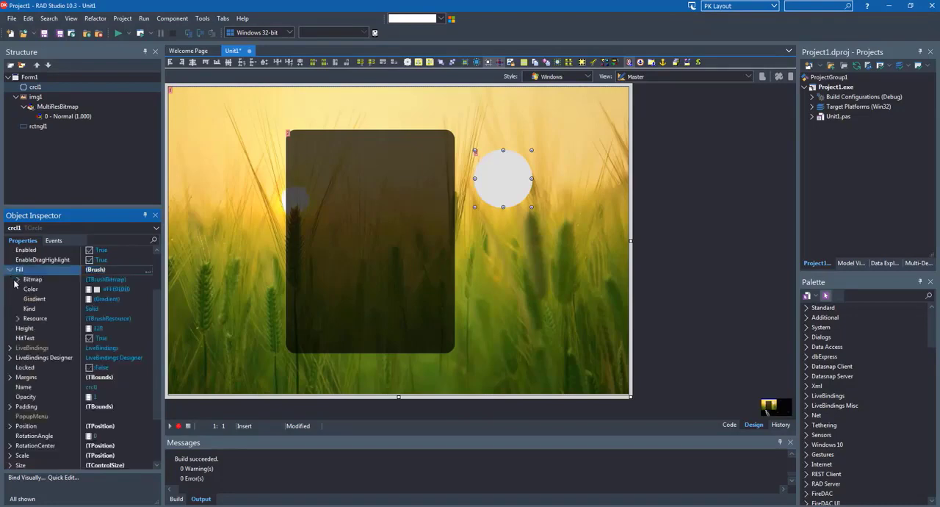
left_click(124, 291)
double_click(125, 291)
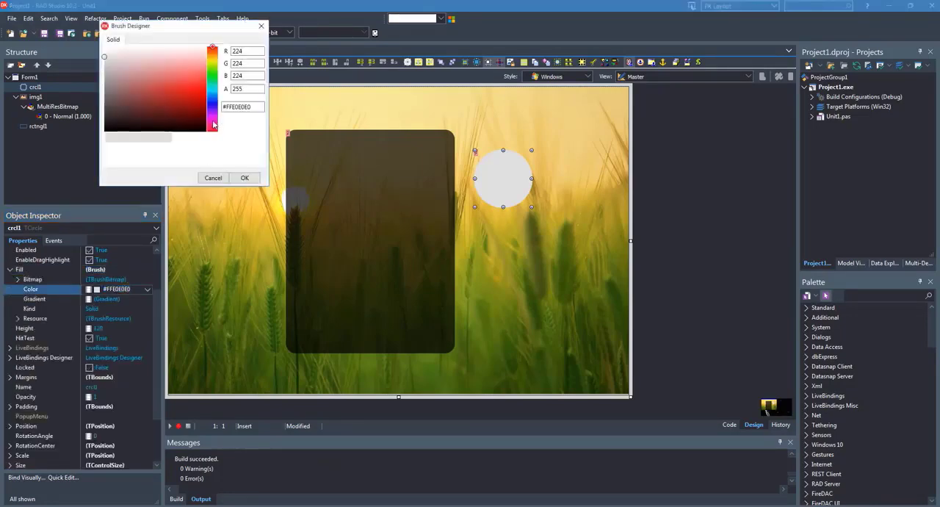
mouse_move(215, 53)
left_mouse_down()
mouse_move(214, 100)
mouse_move(186, 96)
left_mouse_up()
left_click(244, 178)
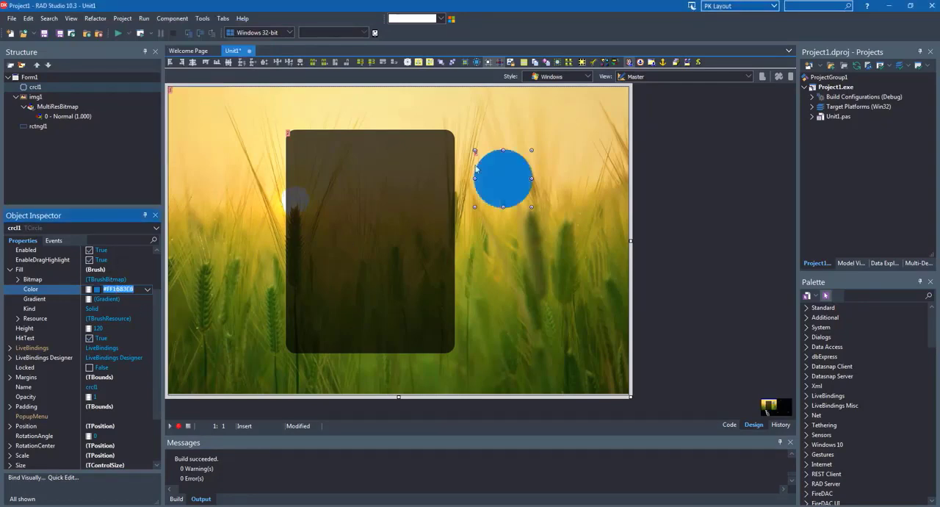
Find the TImage component by searching for "image" and place it on the form below the blue circle
left_click(565, 295)
left_click(861, 295)
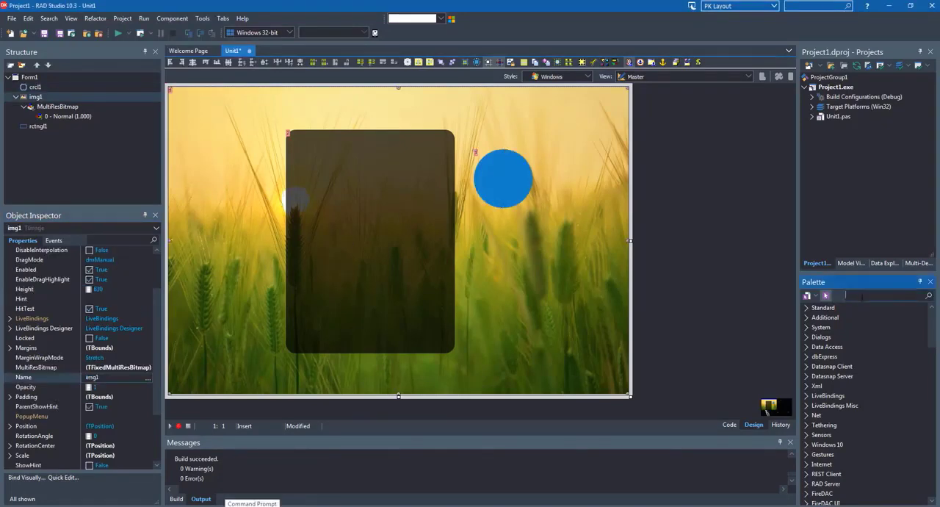
type("image")
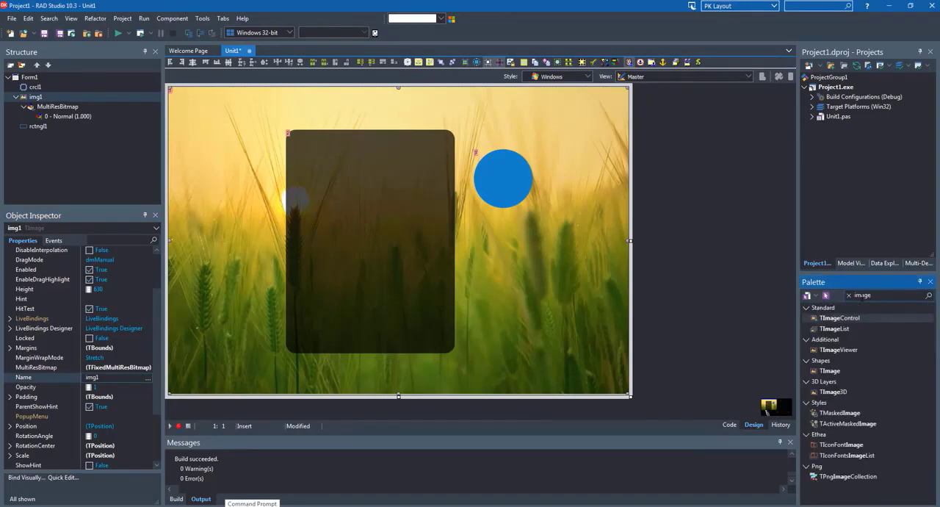
left_click(830, 371)
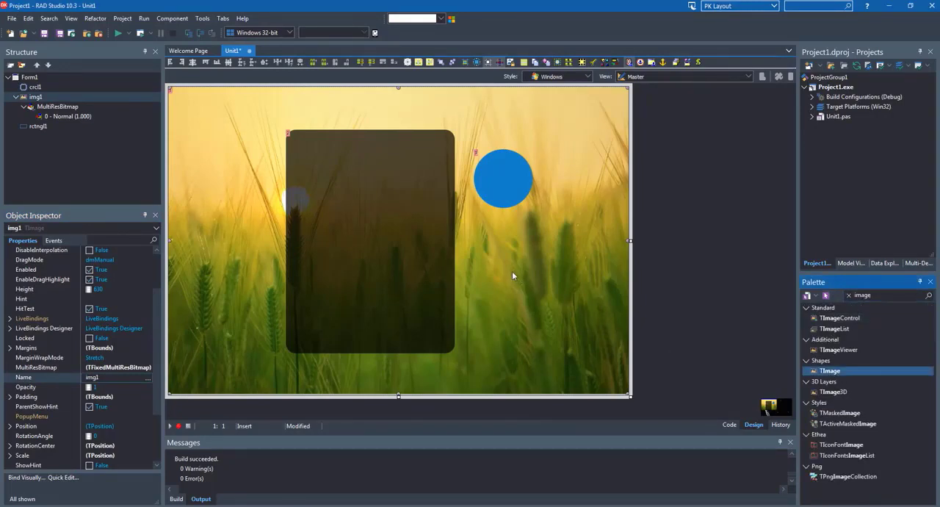
left_click(513, 273)
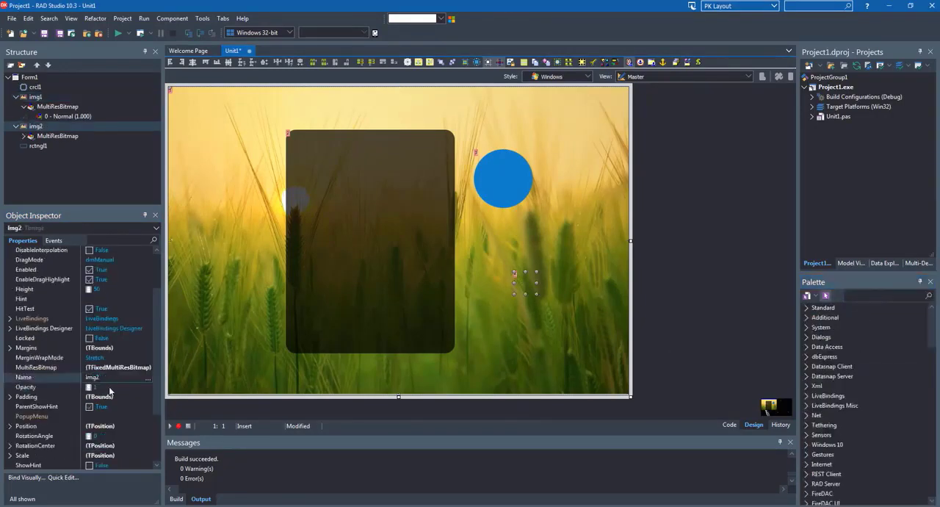
Load User_56px.png from the Images folder into the new image's MultiResBitmap
left_click(147, 369)
left_click(148, 372)
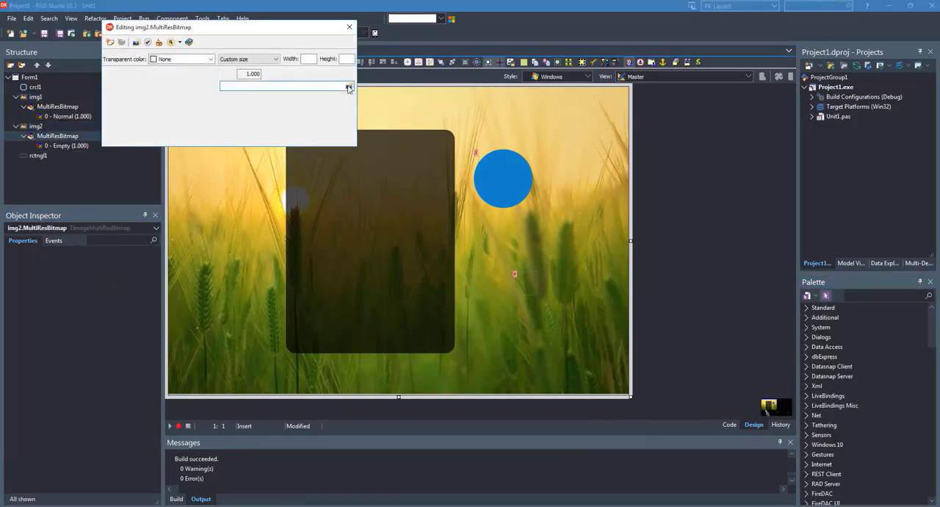
left_click(348, 87)
left_click(141, 129)
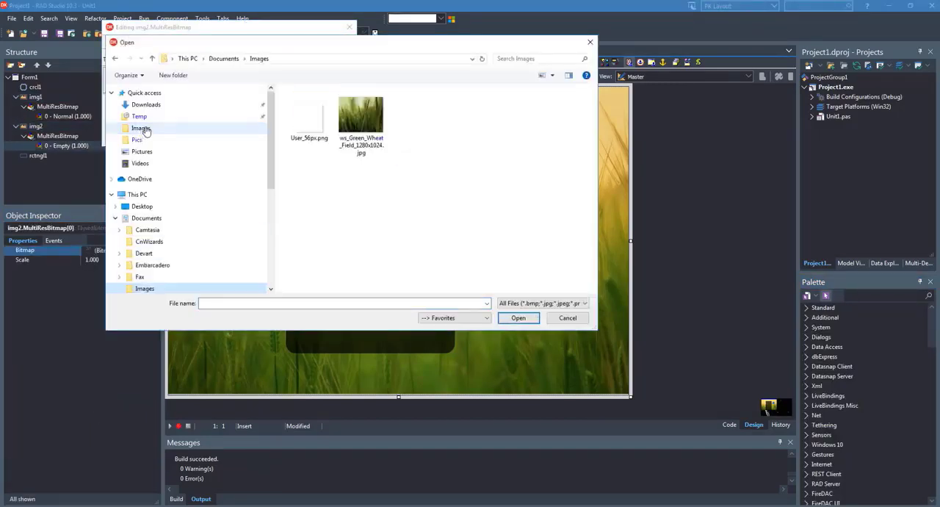
left_click(309, 116)
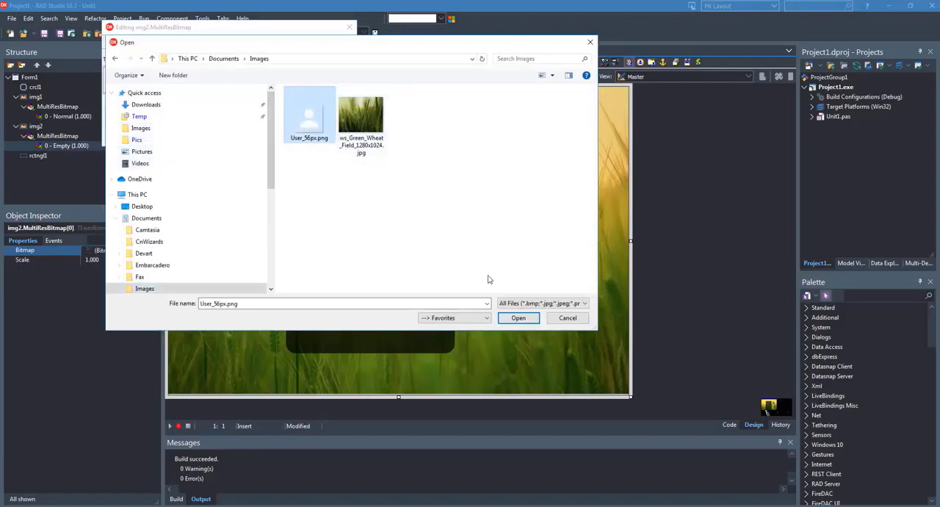
left_click(517, 318)
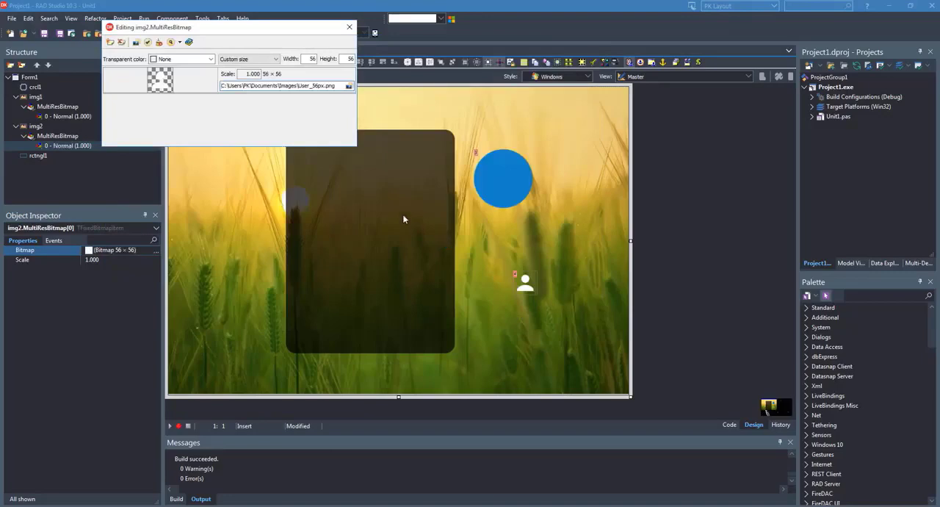
left_click(350, 30)
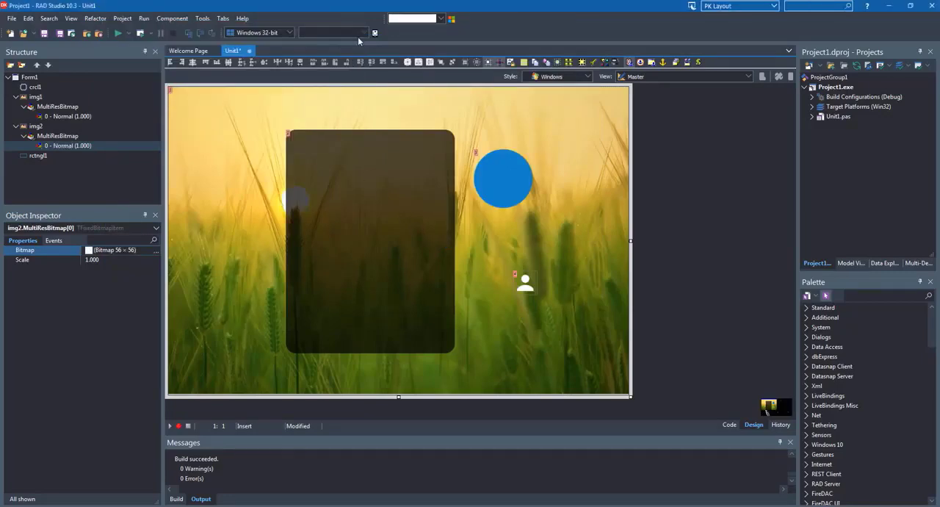
Move the user icon closer to the circle, make it a child of the circle, and shift the circle down with it
left_click(525, 285)
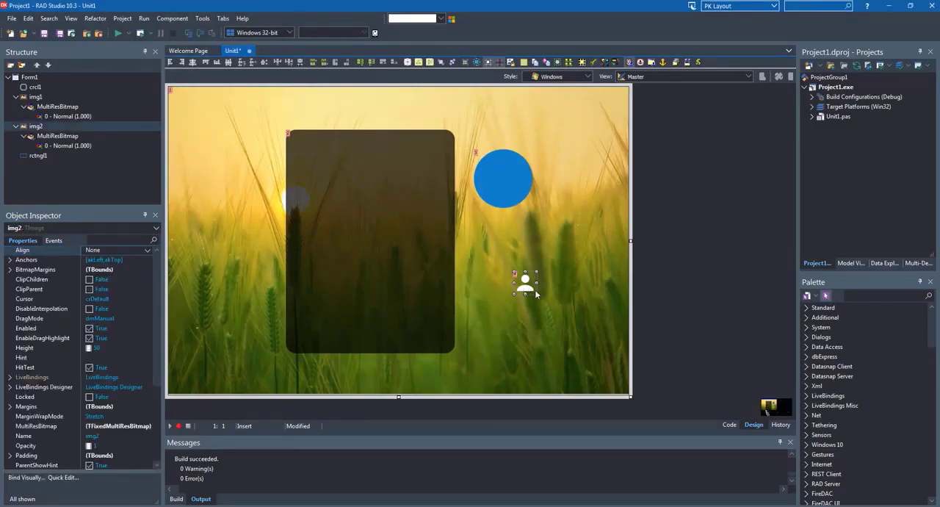
left_click_drag(526, 306, 511, 230)
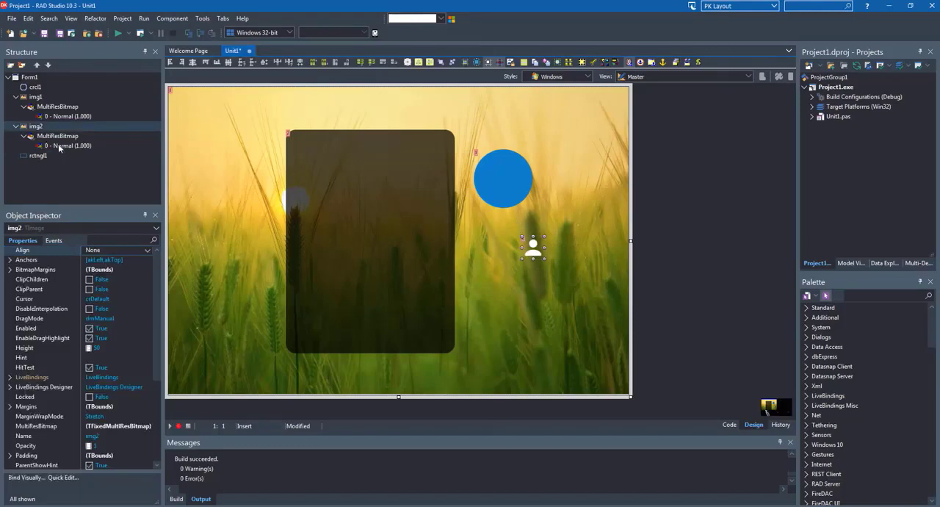
left_click(32, 130)
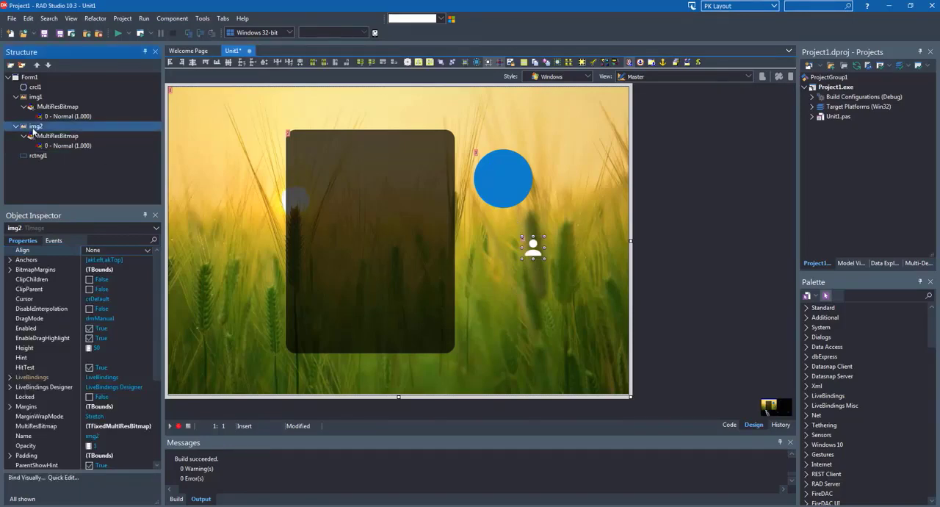
left_click(37, 87)
left_click(34, 126)
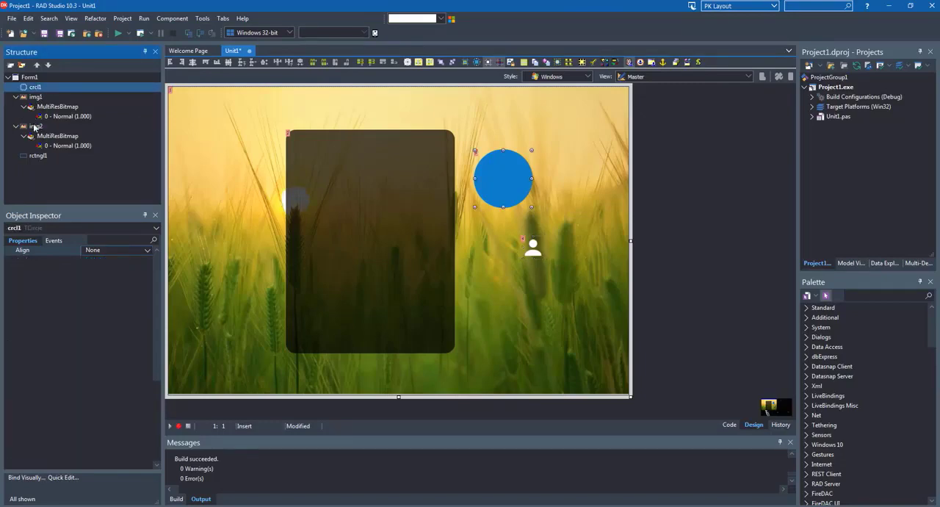
left_click_drag(31, 127, 40, 89)
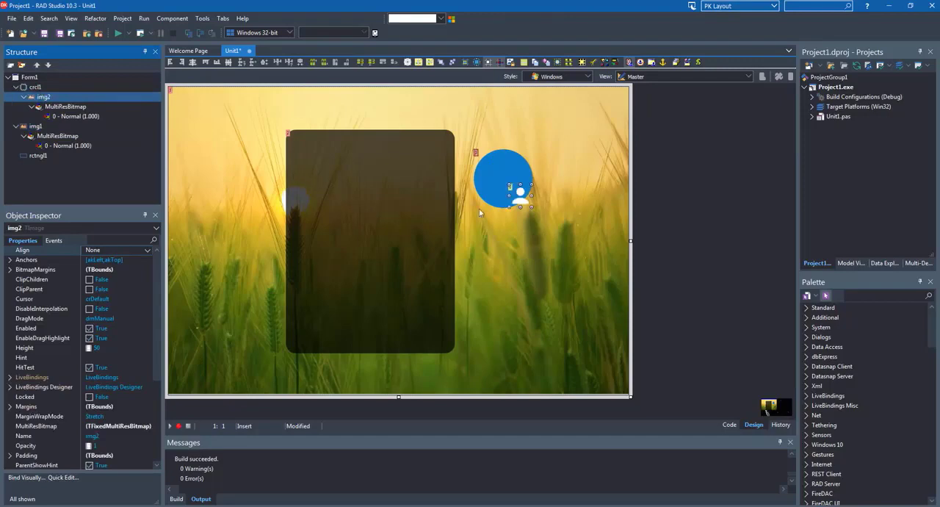
left_click_drag(482, 181, 500, 252)
Center the user icon within the circle by setting its Align property to Center
left_click(44, 97)
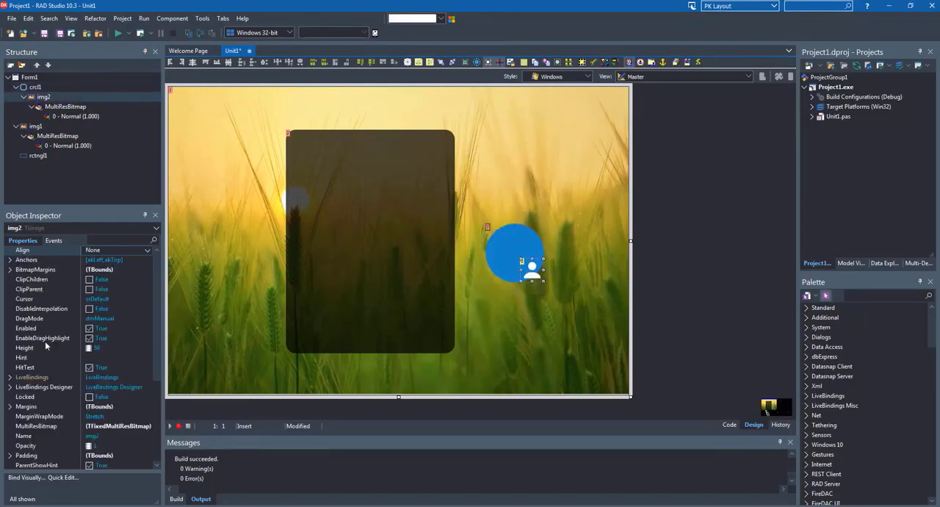
left_click(147, 251)
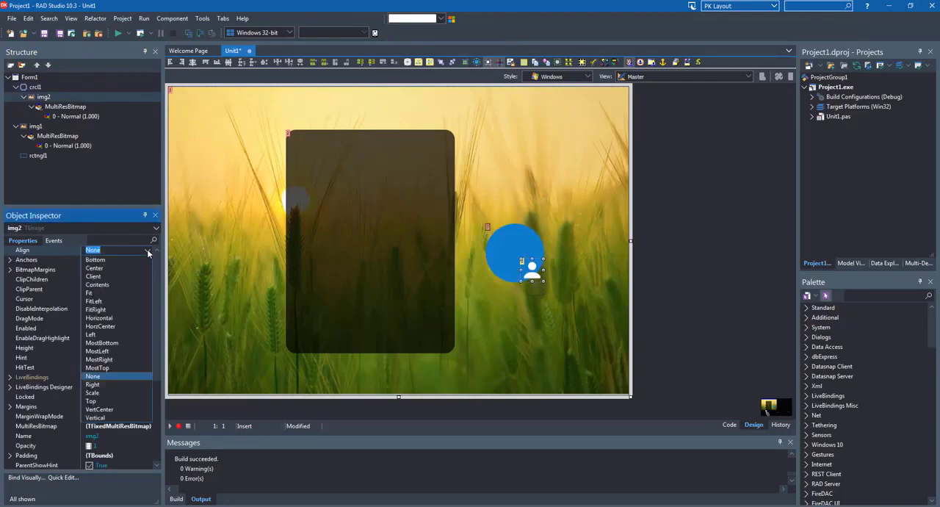
left_click(98, 269)
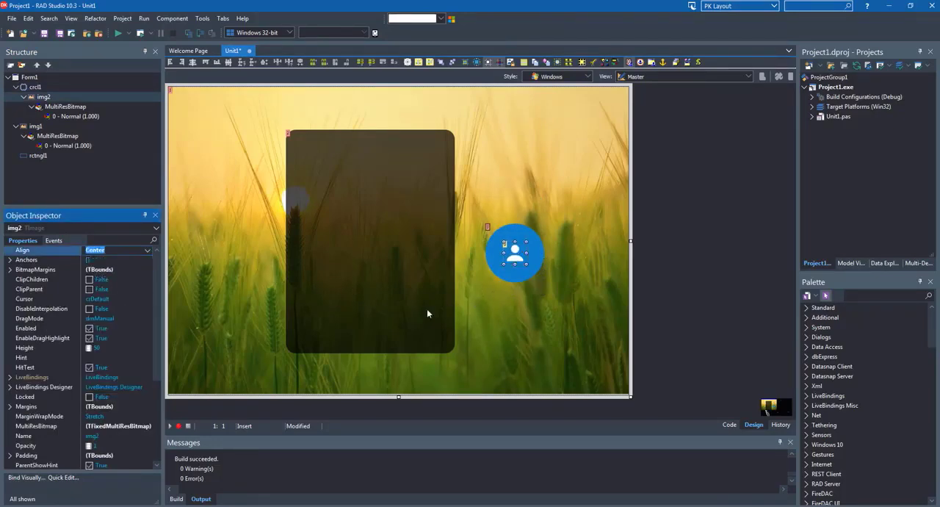
Set the user icon's Height and Width both to 56, and move the circle up beside the rectangle's upper half
left_click(57, 349)
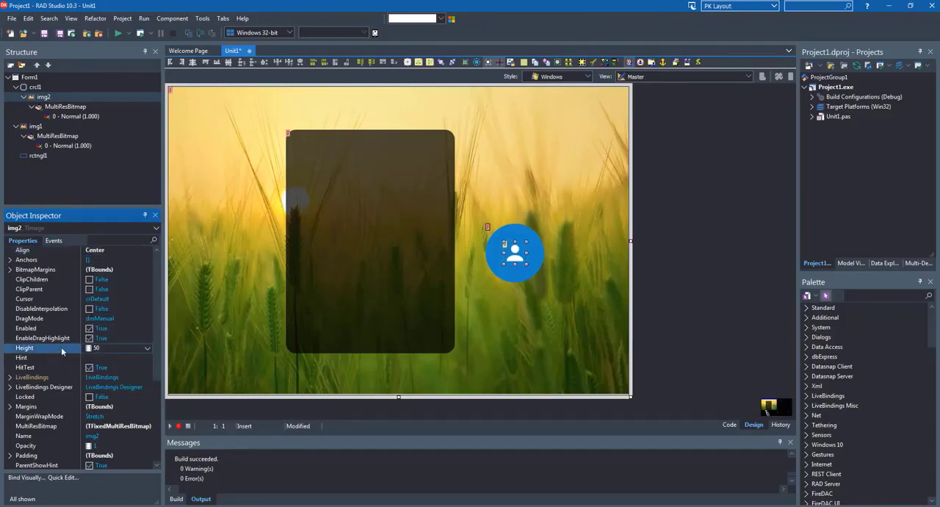
left_click(61, 347)
type("56")
key("Return")
scroll(75, 388, "down", 1)
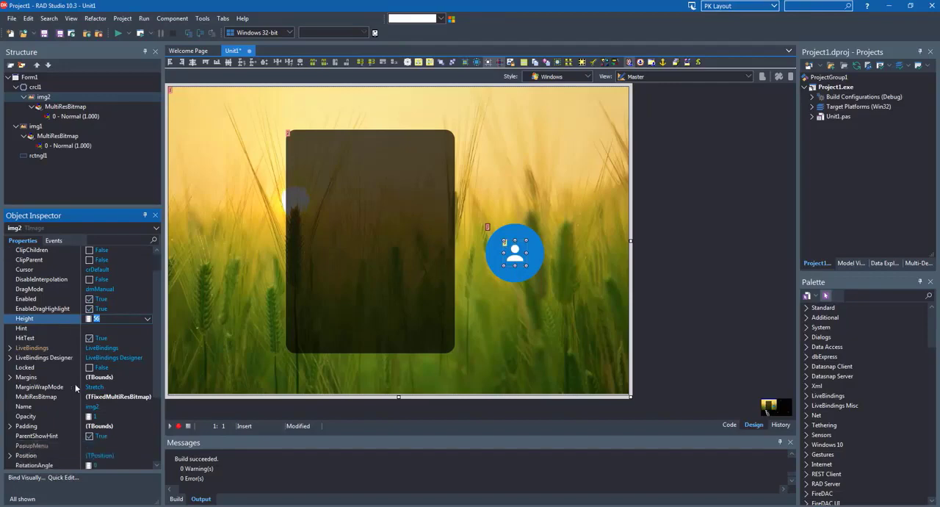
scroll(76, 388, "down", 4)
left_click(61, 445)
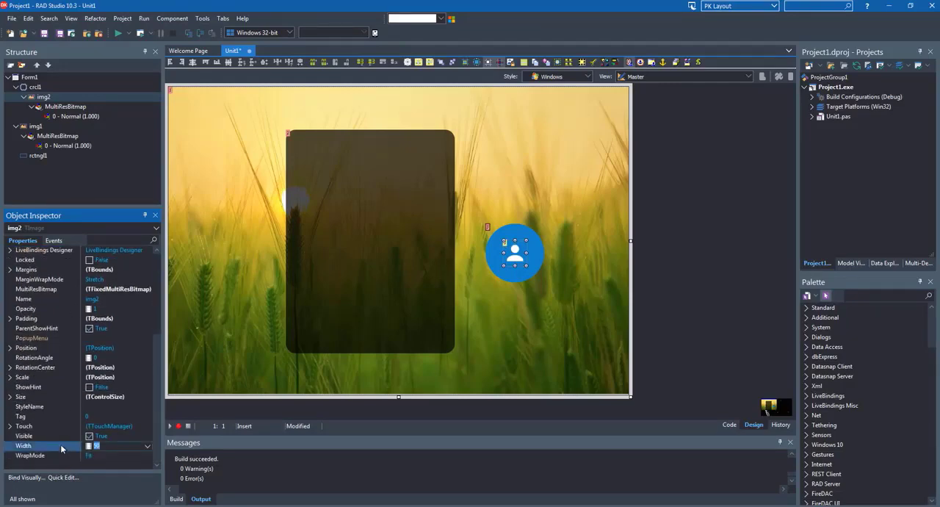
type("56")
key("Return")
left_click(513, 280)
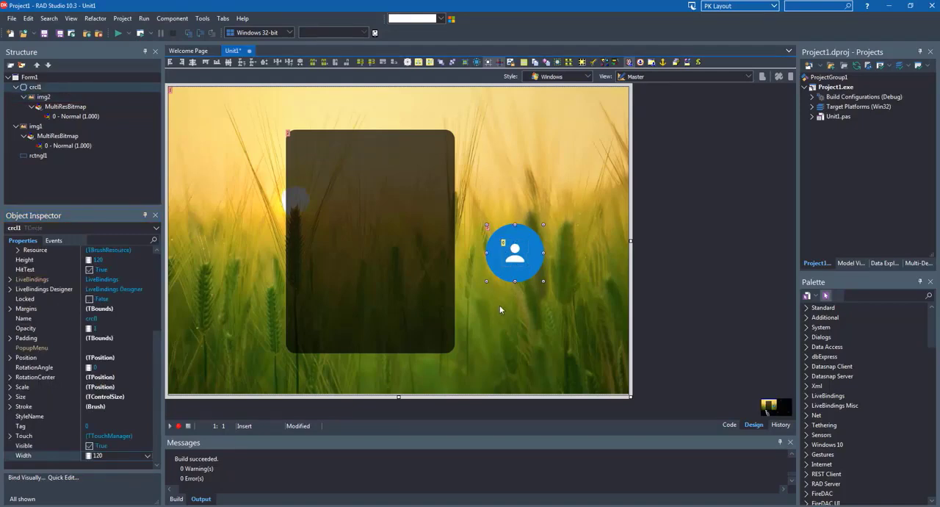
left_click_drag(486, 282, 504, 232)
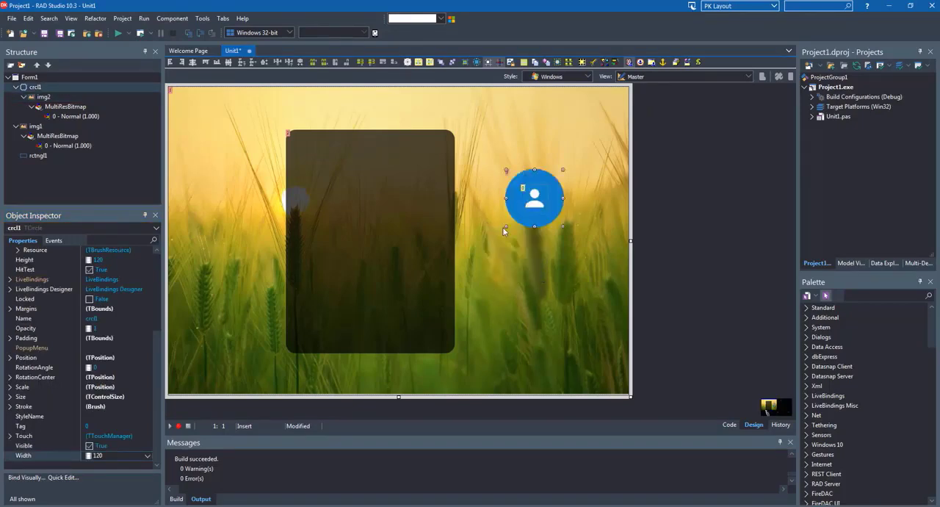
Find the label component by searching for "label" and add it to the form over the dark rectangle
left_click(426, 263)
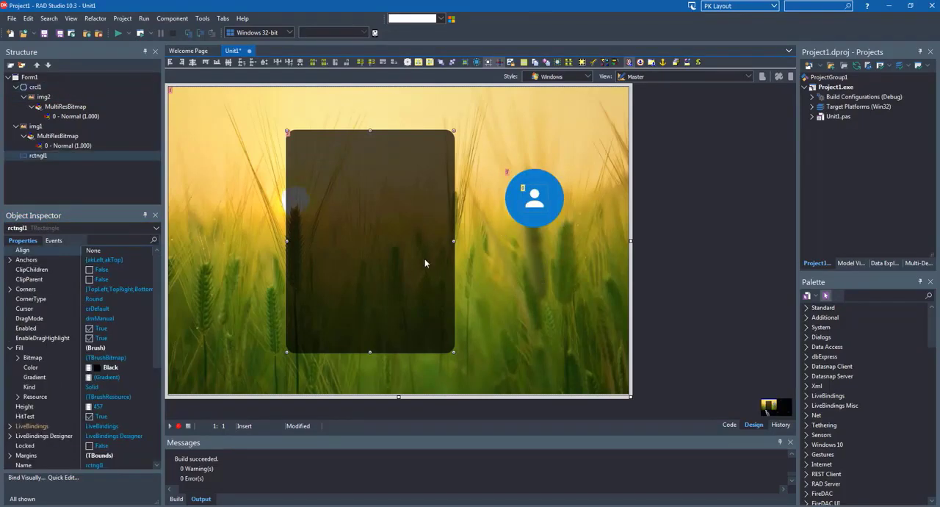
left_click(879, 294)
type("label")
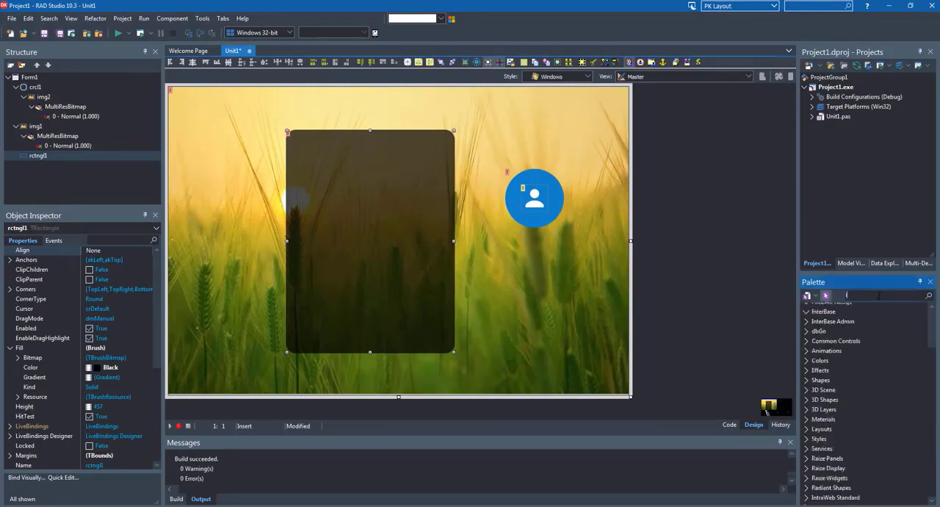
key("Return")
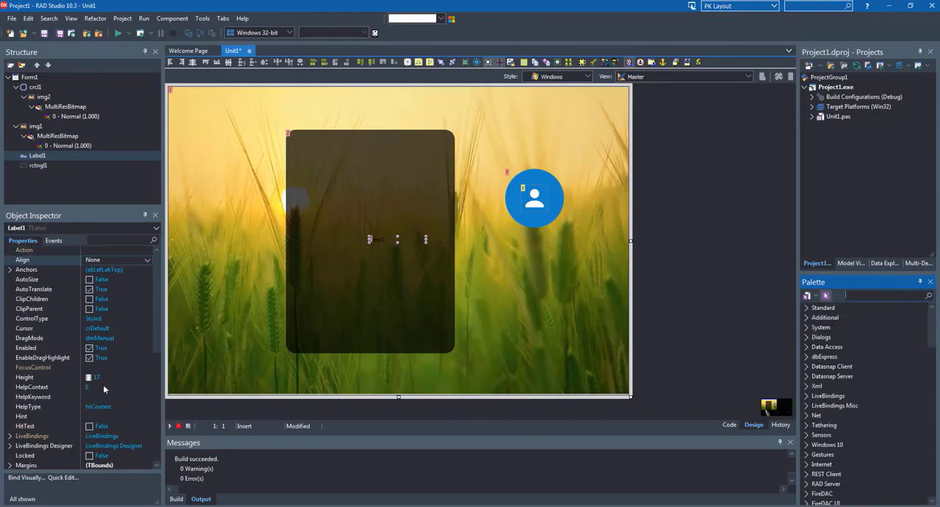
Set the new label's Text to "Login Here"
scroll(103, 384, "down", 5)
scroll(55, 389, "down", 1)
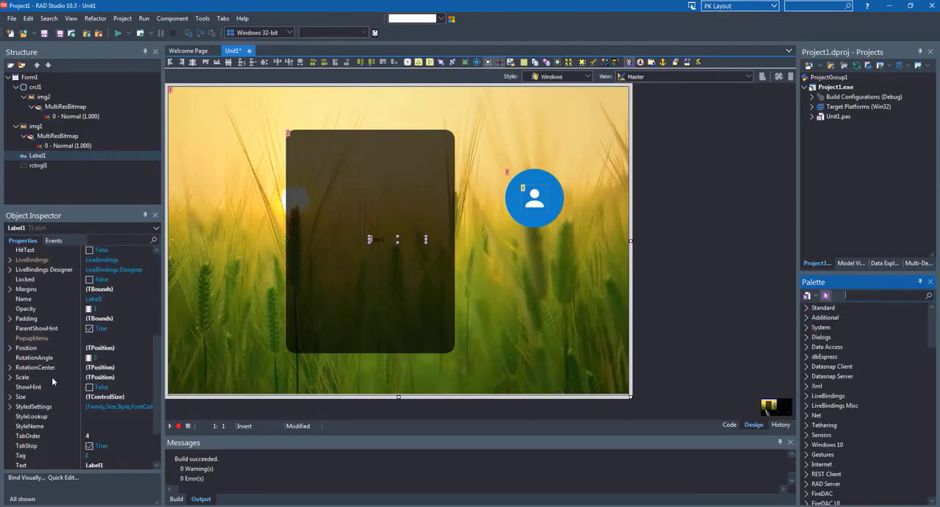
scroll(51, 378, "down", 2)
left_click(38, 405)
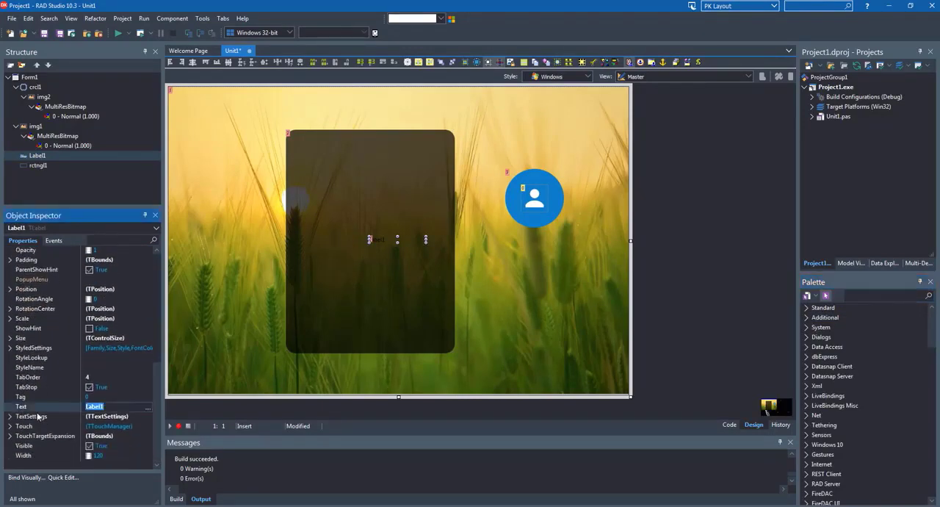
type("Login Here")
key("Return")
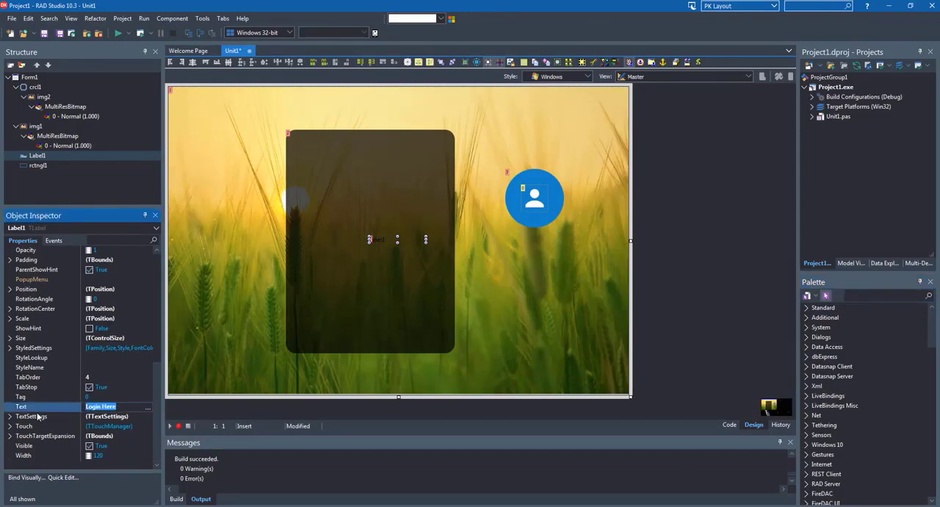
Change the "Login Here" label's FontColor to White in its TextSettings
left_click(10, 417)
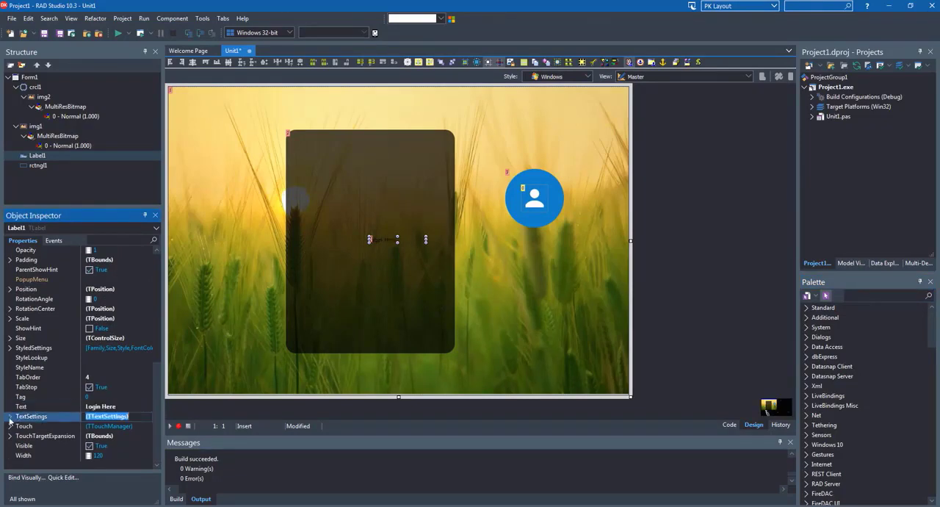
scroll(26, 406, "down", 2)
double_click(110, 377)
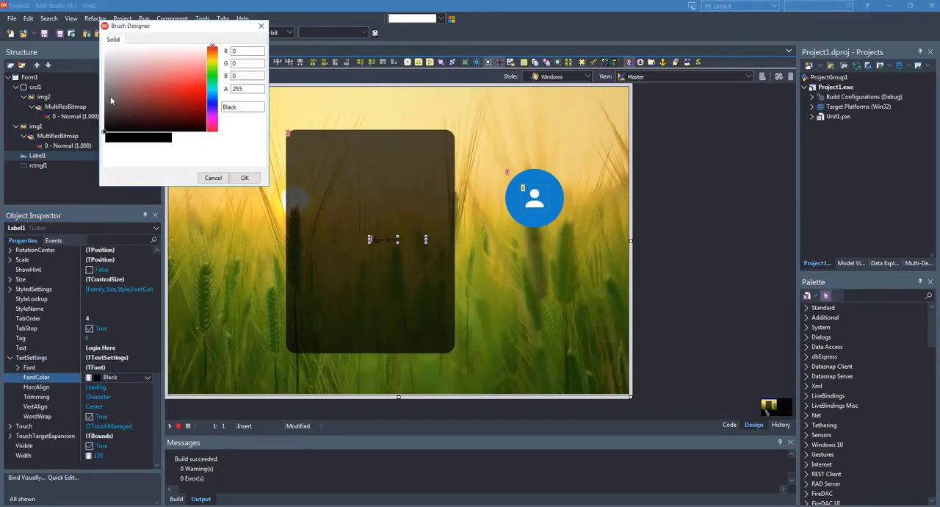
left_click(245, 177)
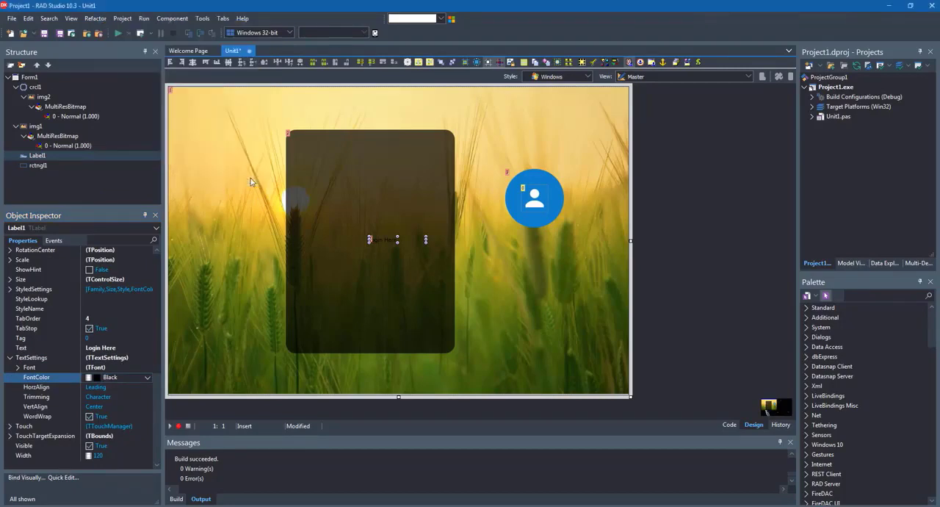
Set the "Login Here" label's HorzAlign to Center in its TextSettings
left_click(147, 387)
left_click(147, 387)
left_click(132, 397)
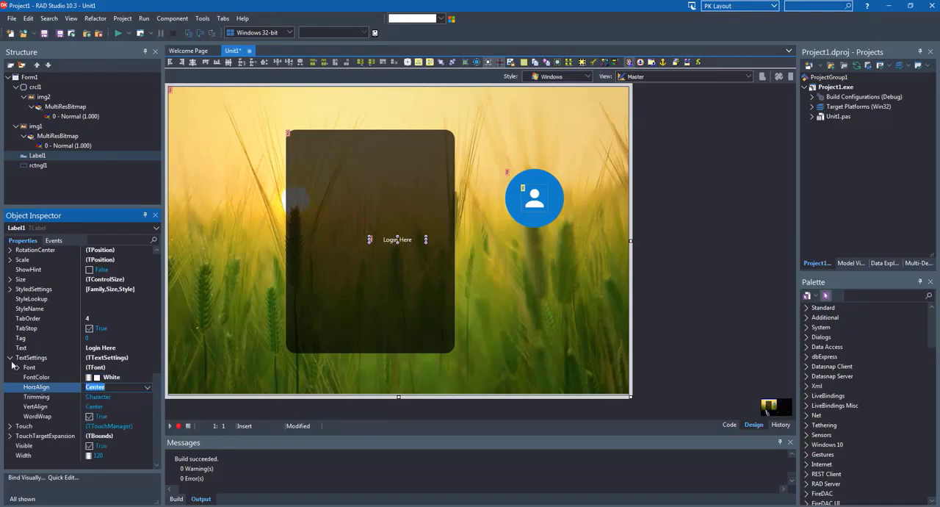
Set the "Login Here" label's font Size to 28
left_click(17, 368)
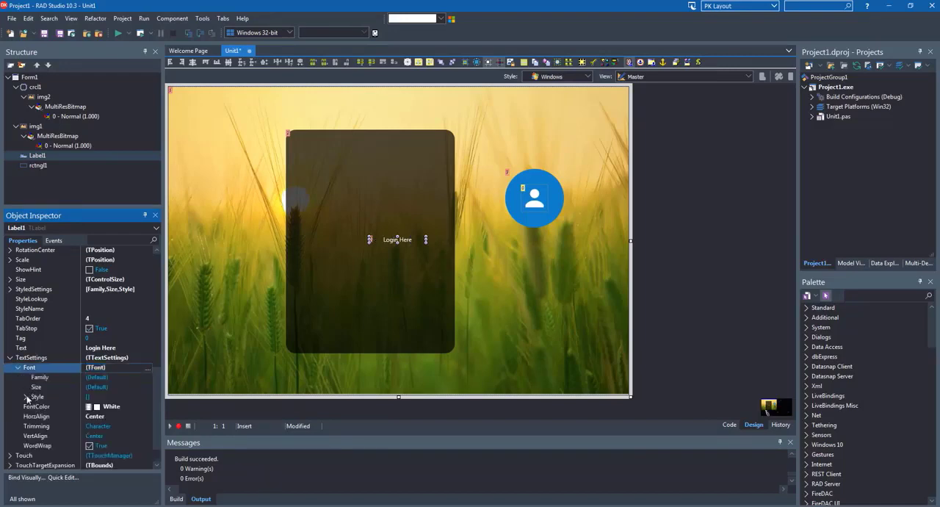
left_click(35, 387)
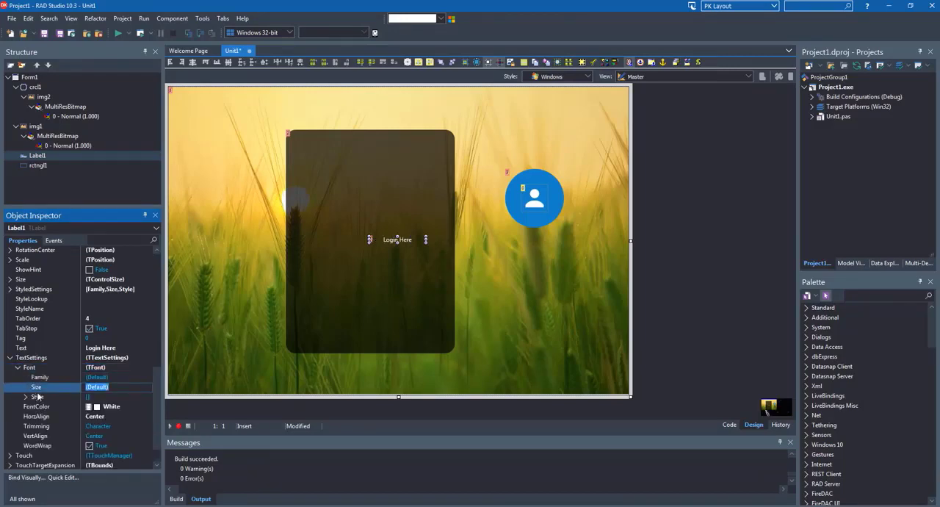
type("20")
key("Return")
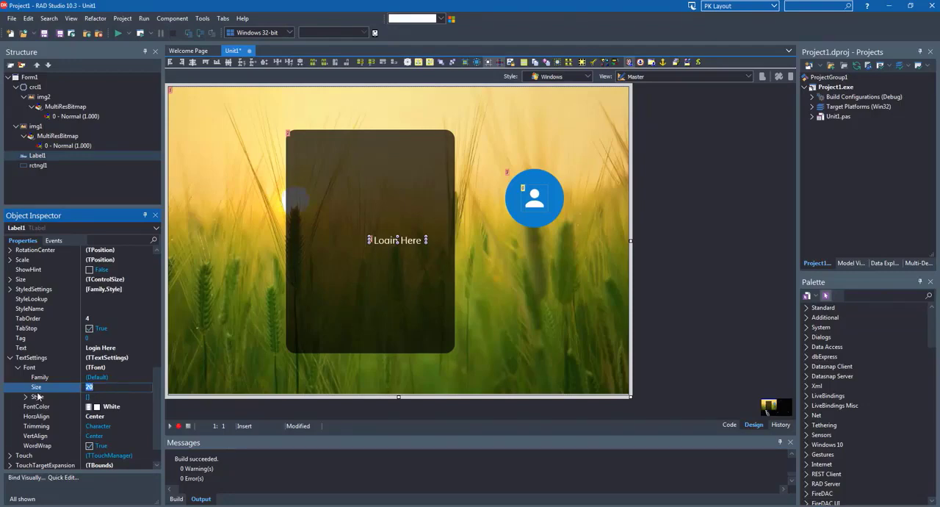
type("28")
key("Return")
Move the "Login Here" label off the dark rectangle and nest it under rctngl1 in the component hierarchy
left_click(398, 243)
left_click_drag(398, 242, 511, 268)
key("Left")
left_click(499, 266)
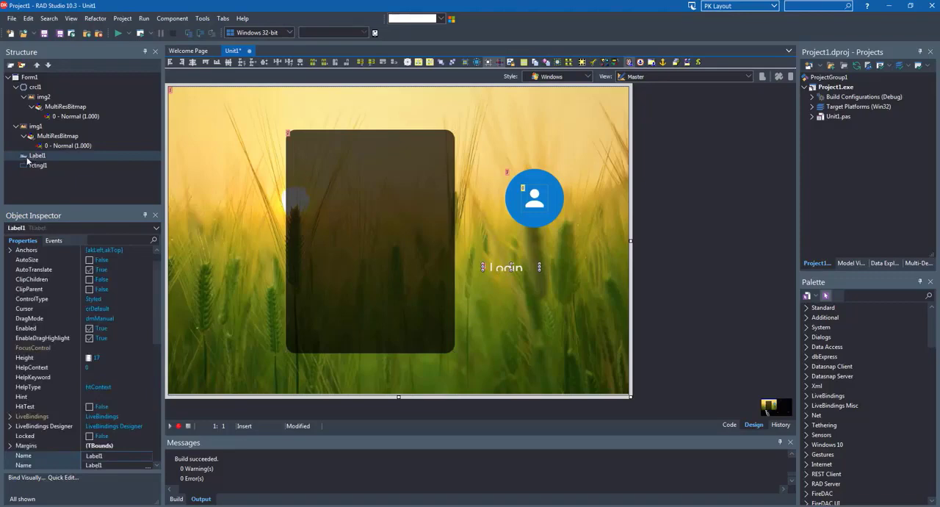
left_click_drag(27, 160, 43, 168)
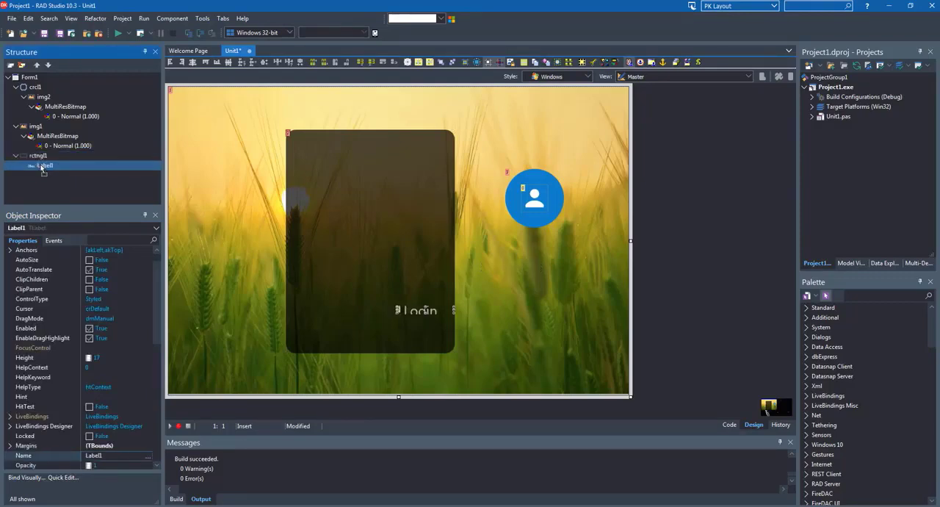
left_click(400, 317)
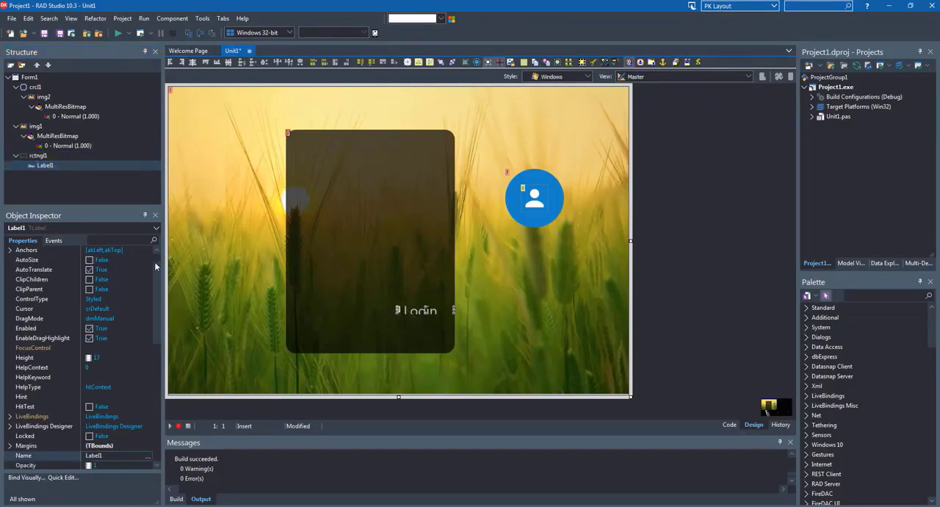
Set the "Login Here" label's Align property to Horizontal
scroll(159, 263, "up", 1)
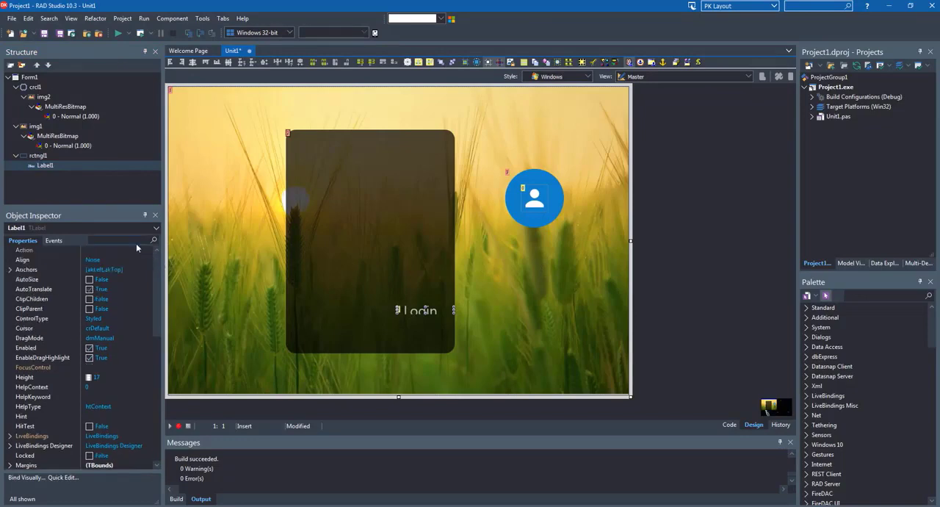
left_click(134, 248)
left_click(150, 260)
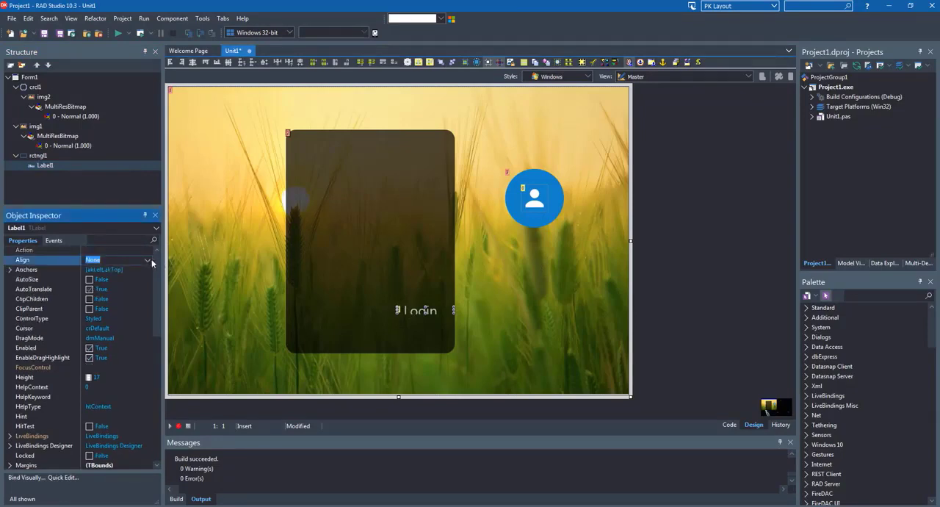
left_click(149, 261)
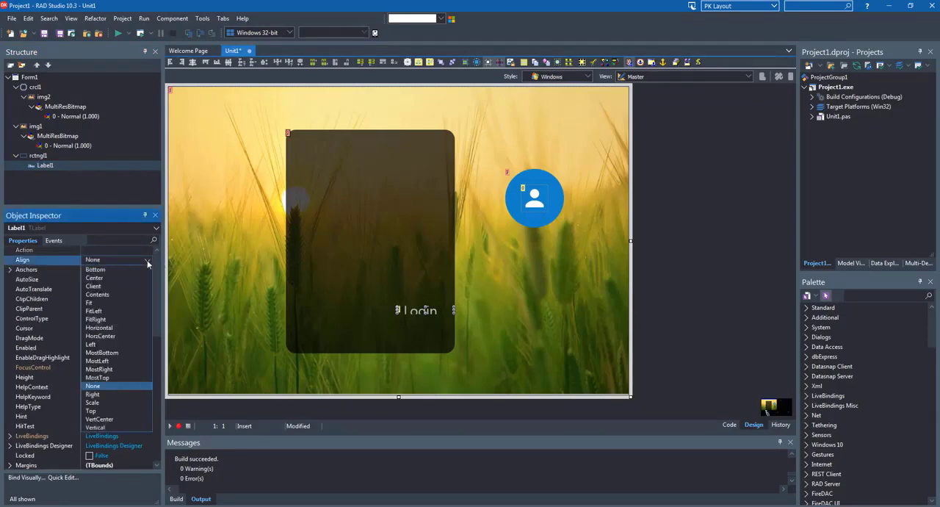
left_click(107, 332)
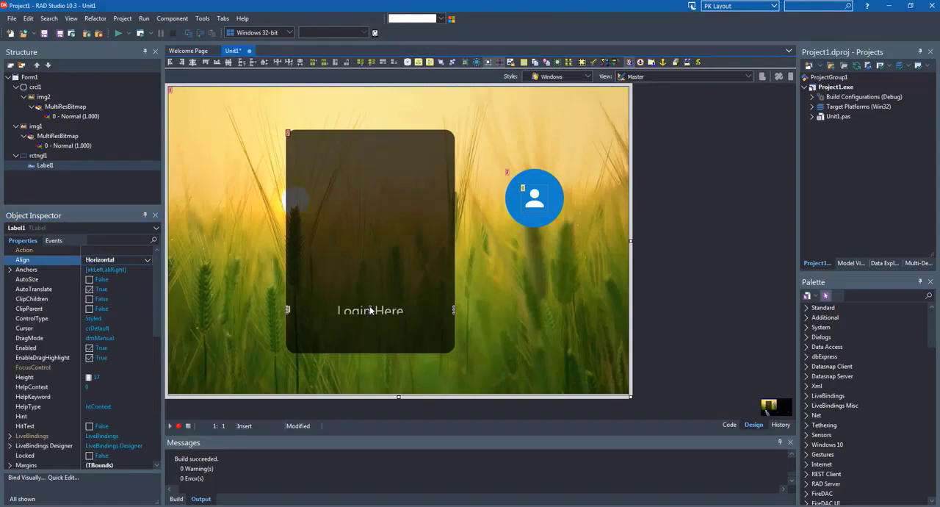
Enlarge the "Login Here" label to a height of about 41 and move it up into the rectangle's upper part
left_click_drag(369, 298, 370, 294)
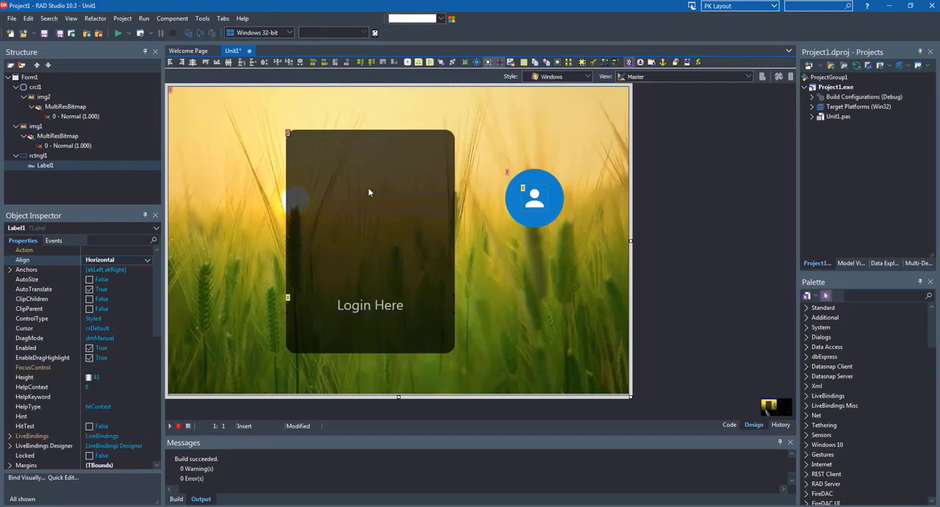
left_click_drag(370, 185, 370, 186)
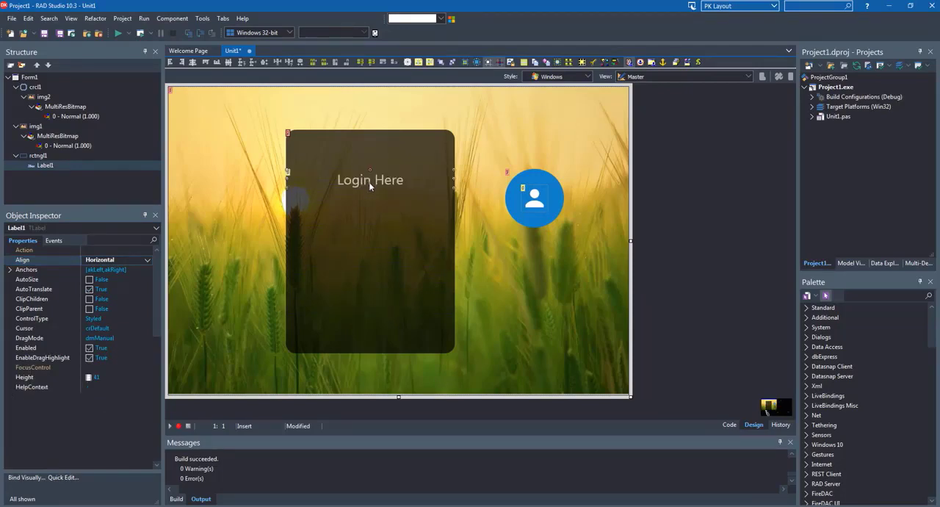
left_click(345, 261)
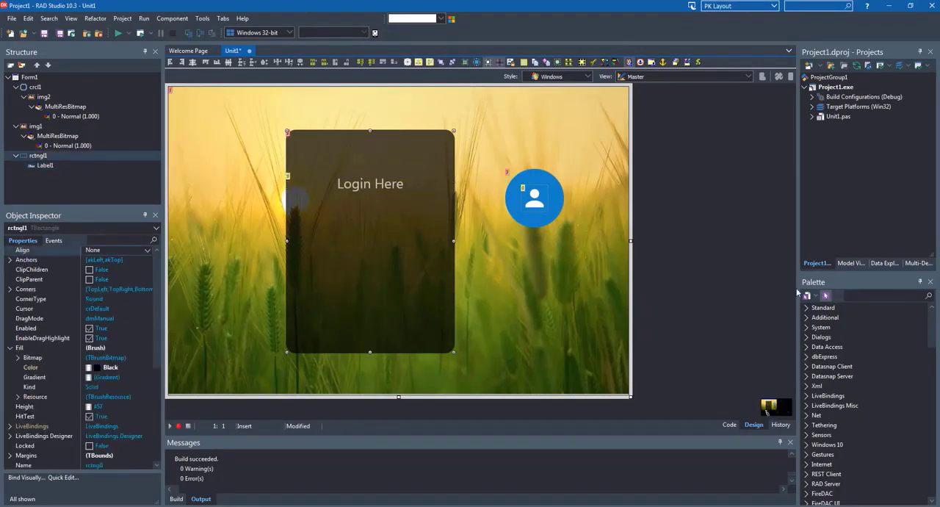
Find the label component by searching for "label" and add a second label to the form
left_click(846, 294)
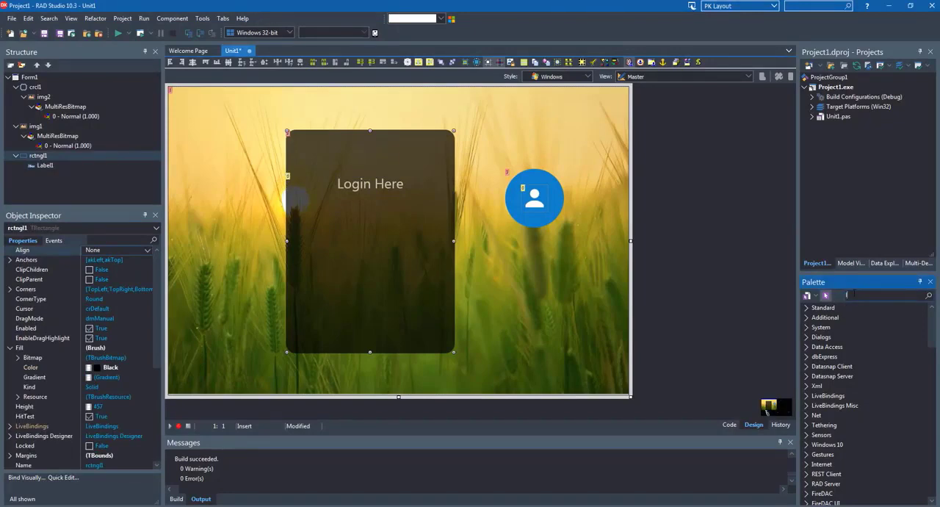
type("label")
key("Return")
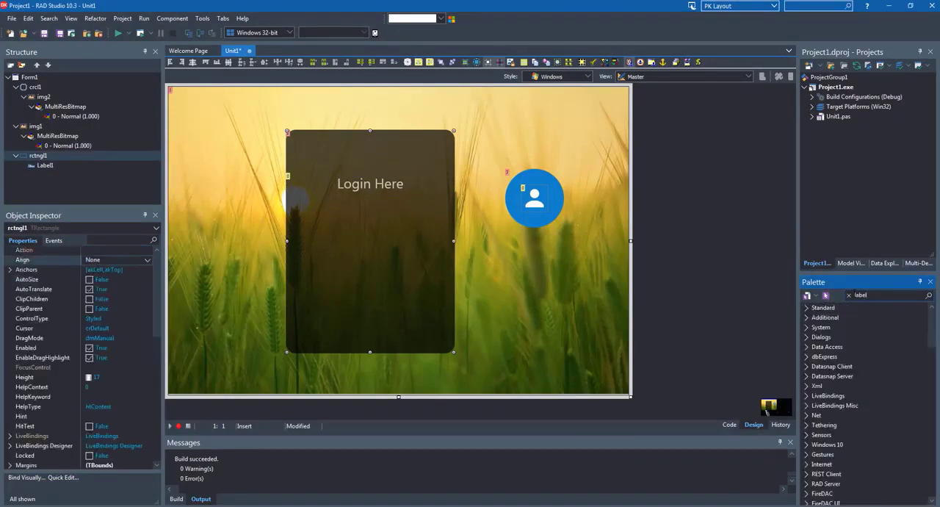
Change the second label's FontColor to White using the Brush Designer
scroll(64, 392, "down", 4)
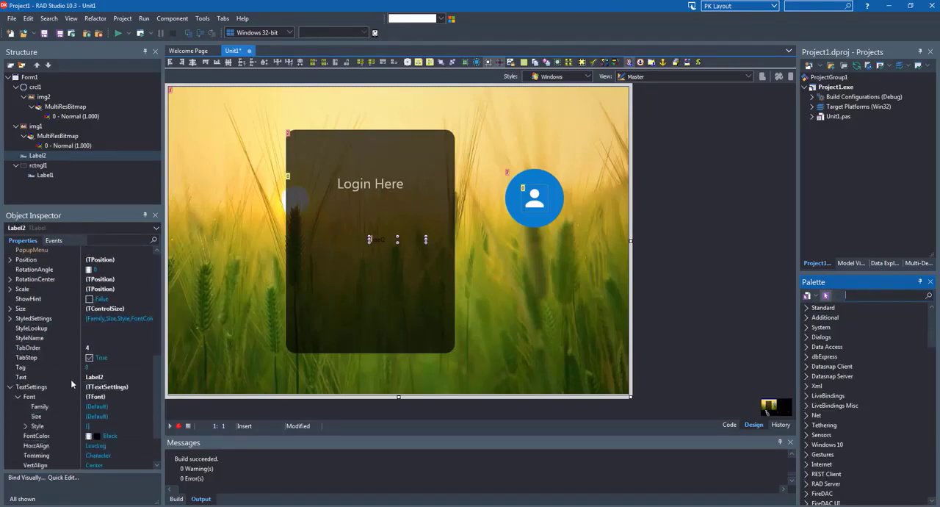
scroll(71, 379, "down", 3)
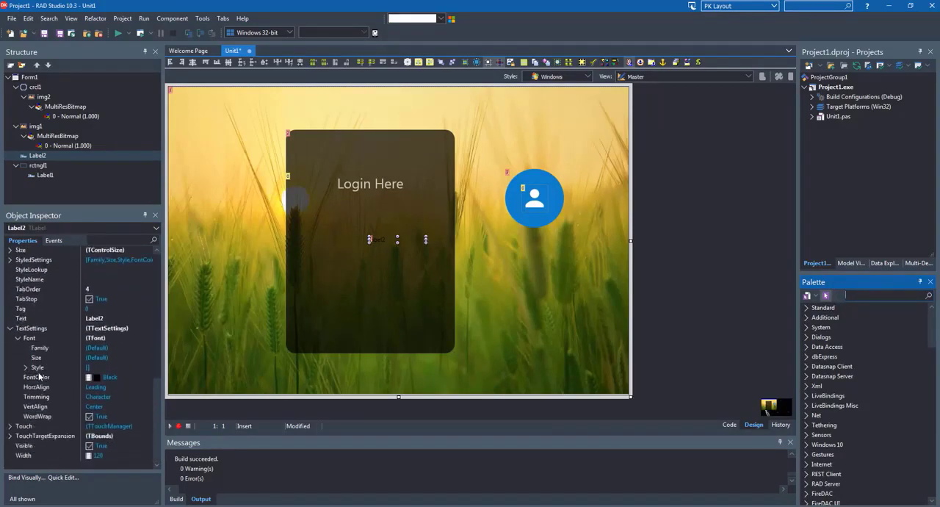
left_click(115, 379)
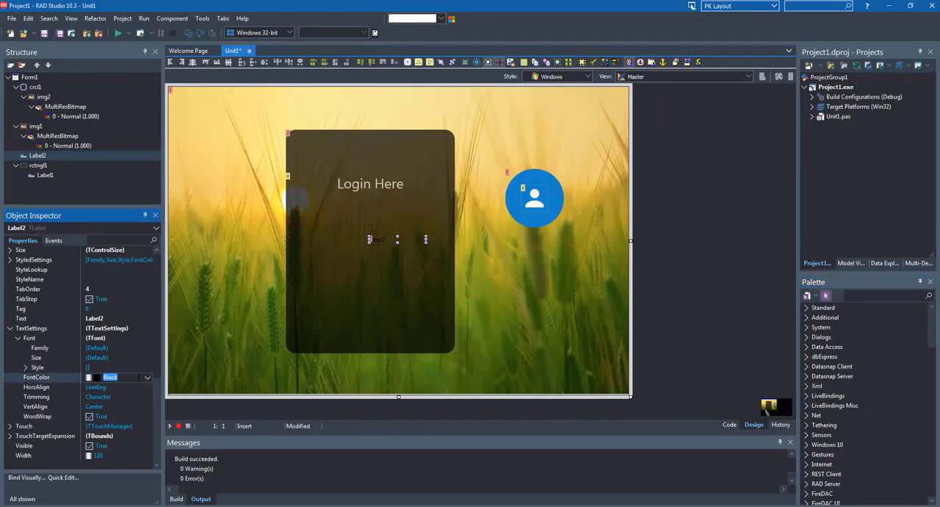
double_click(114, 377)
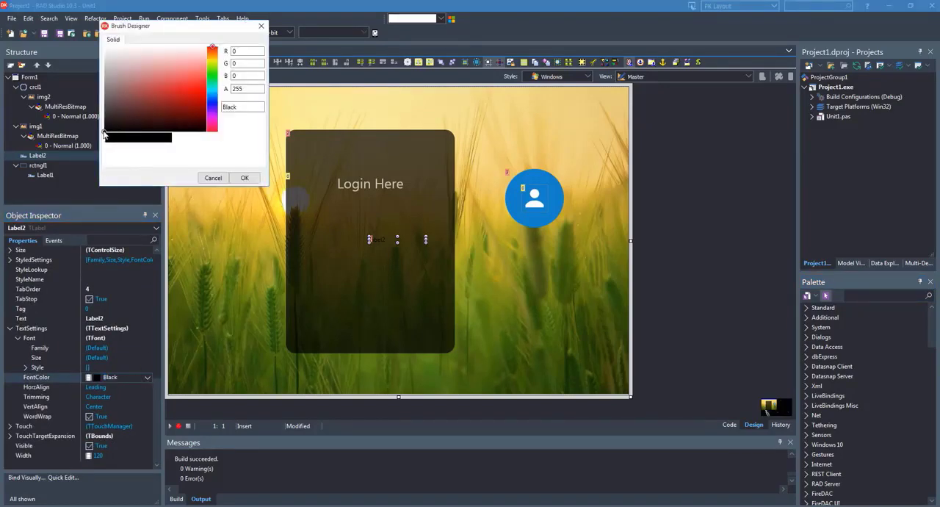
left_click(104, 127)
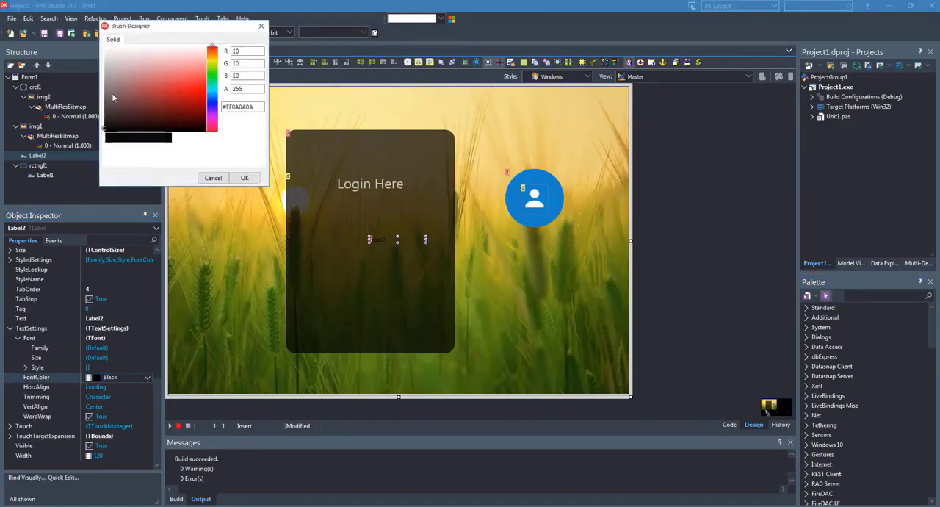
left_click(245, 178)
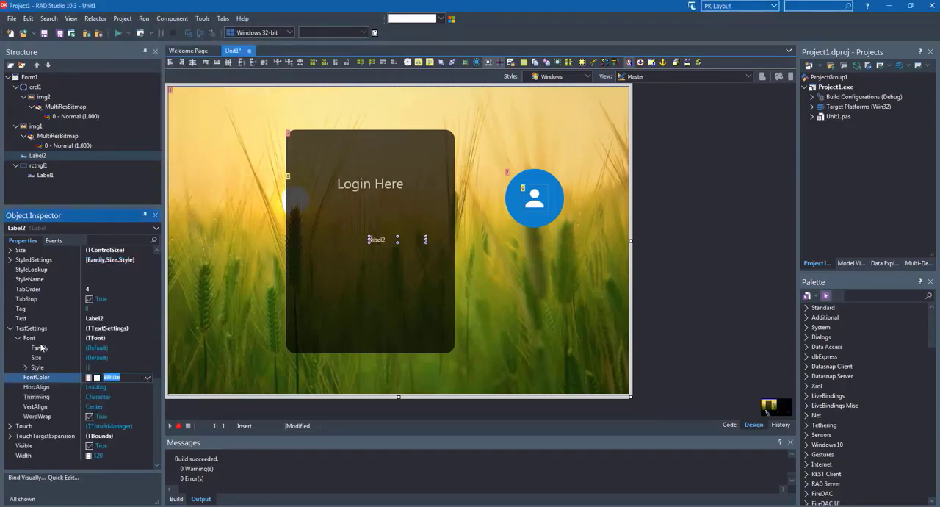
Set the second label's Text to "Username"
left_click(27, 319)
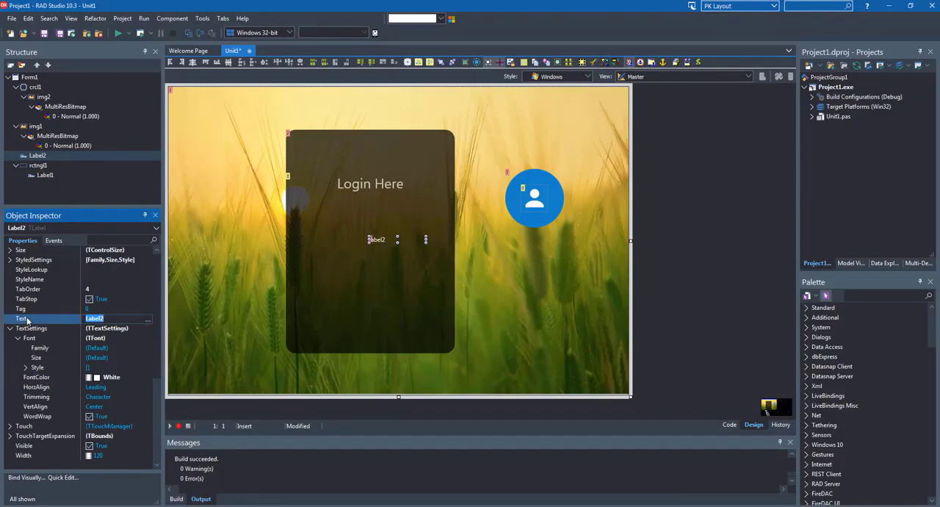
type("Username")
key("Return")
Set the "Username" label's font Size to 16
left_click(35, 358)
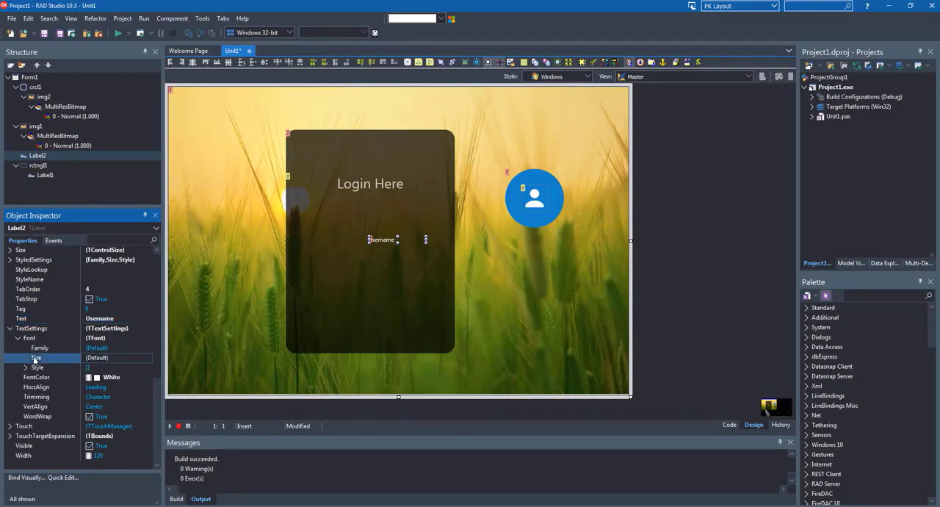
key("Home")
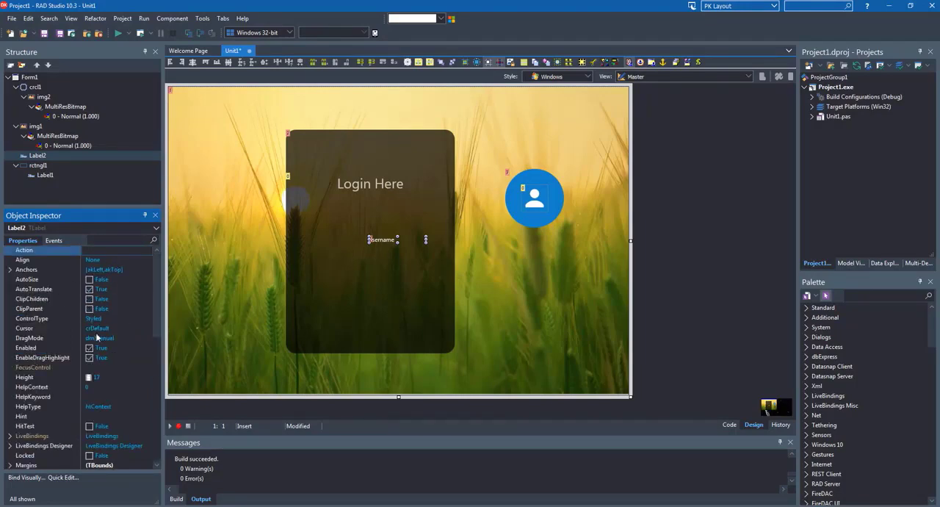
scroll(98, 339, "down", 4)
scroll(102, 349, "down", 6)
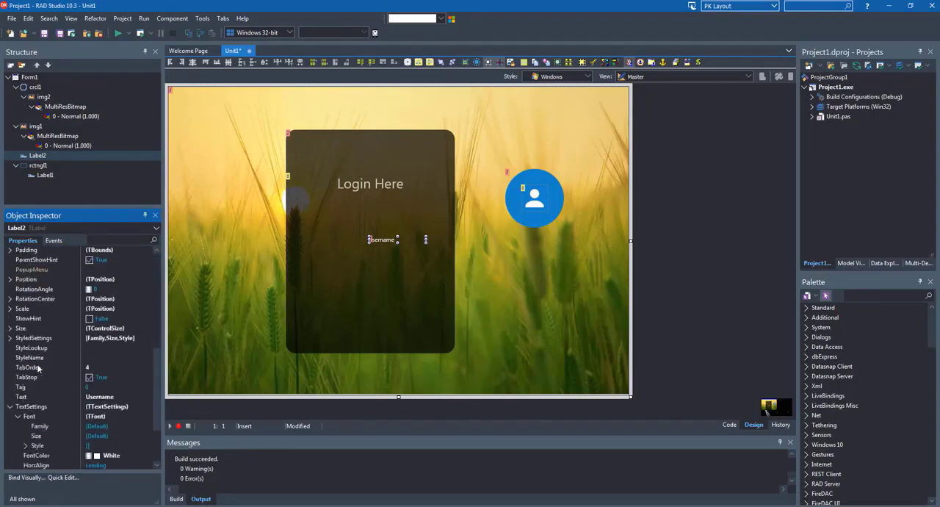
left_click(37, 387)
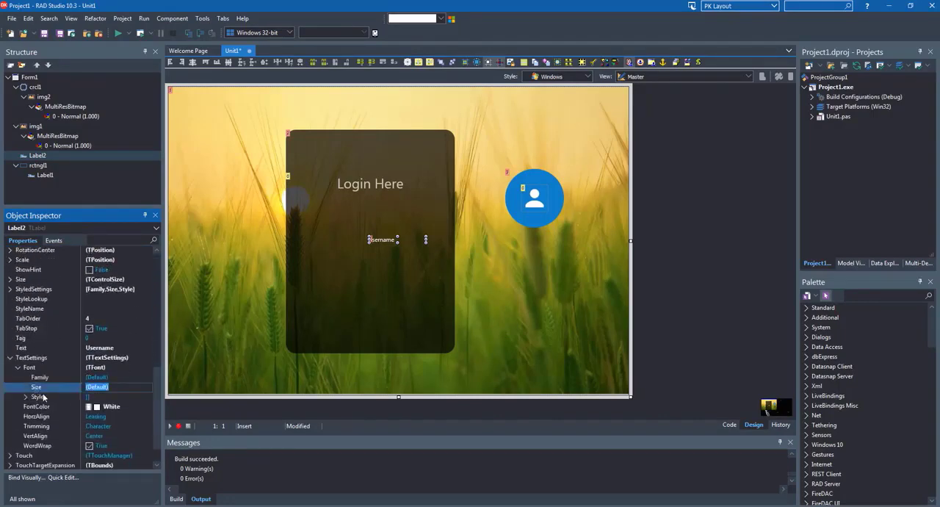
type("16")
key("Return")
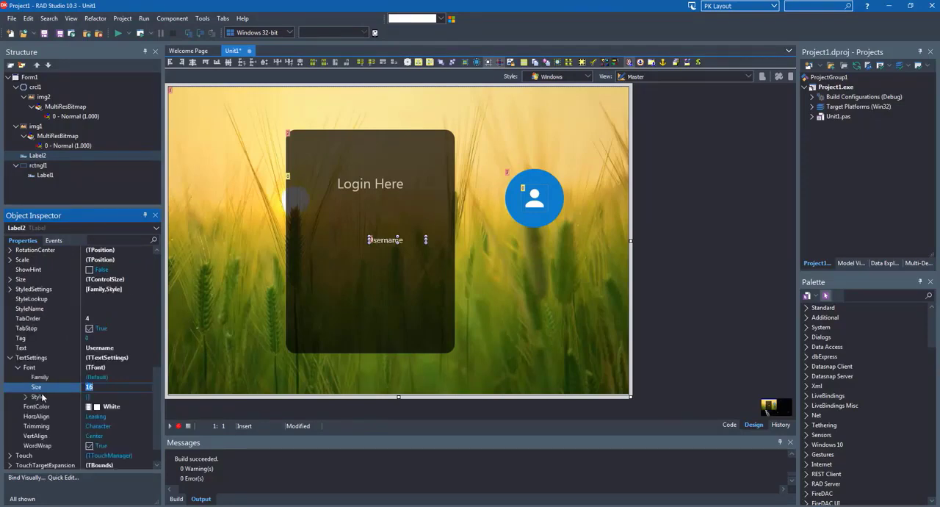
Nest the "Username" label under rctngl1 in the component hierarchy and set its Align property to Horizontal
left_click_drag(381, 239, 488, 262)
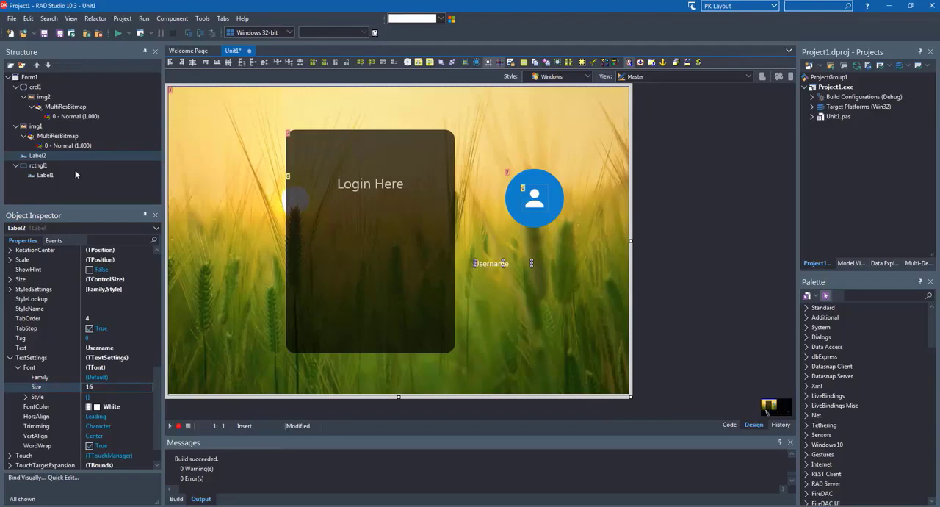
left_click_drag(35, 156, 43, 170)
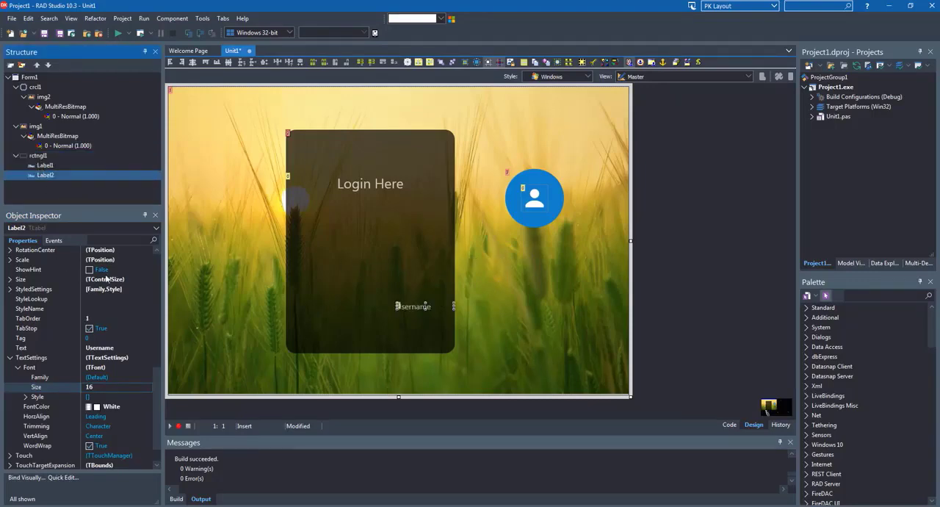
scroll(155, 281, "up", 10)
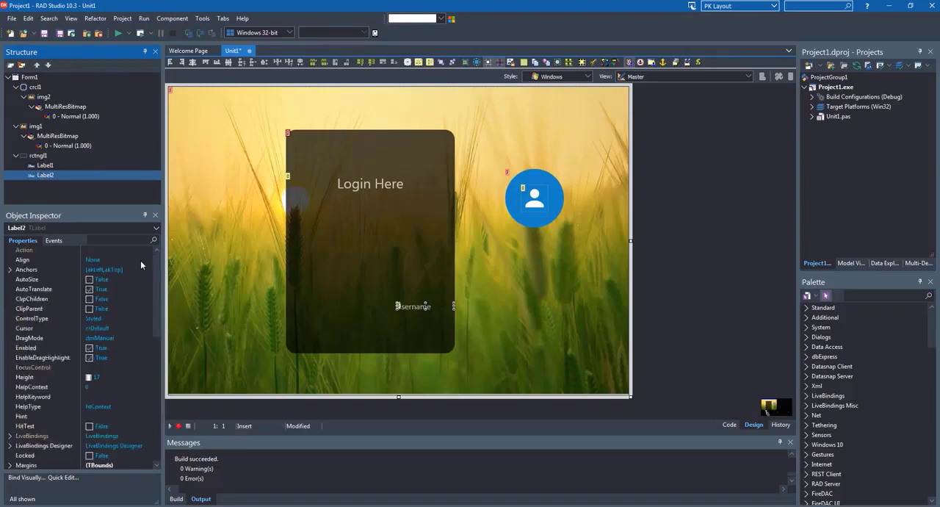
left_click(149, 260)
left_click(148, 260)
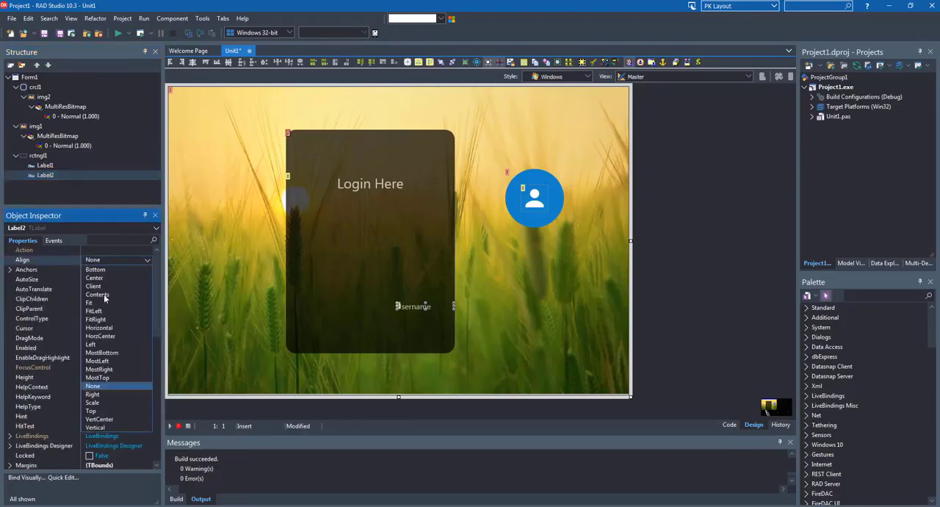
key("Escape")
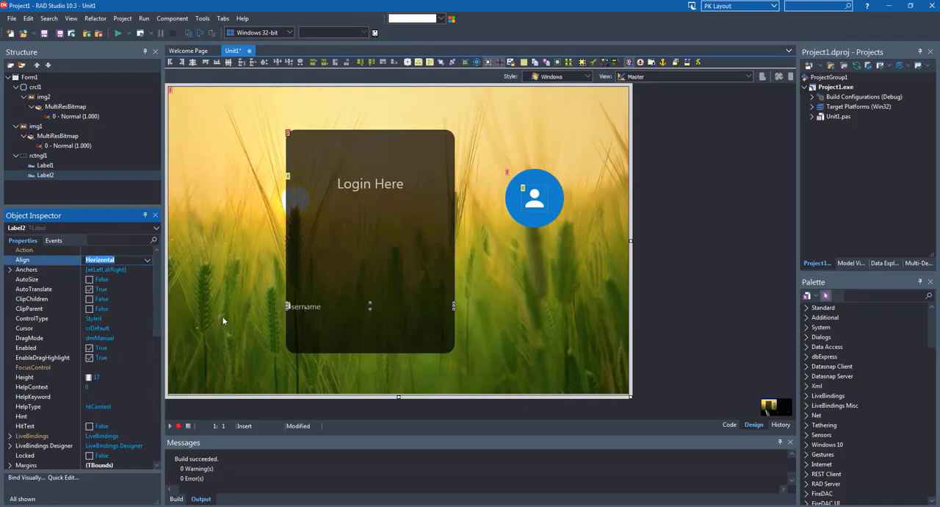
Move the "Username" label up to just below the "Login Here" label inside the rectangle
left_click_drag(329, 308, 329, 213)
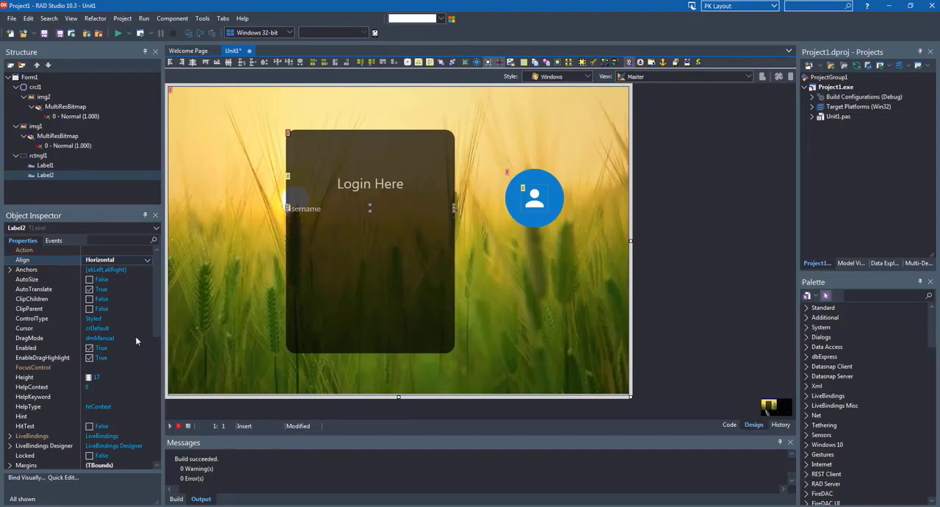
scroll(87, 366, "down", 1)
scroll(88, 365, "down", 5)
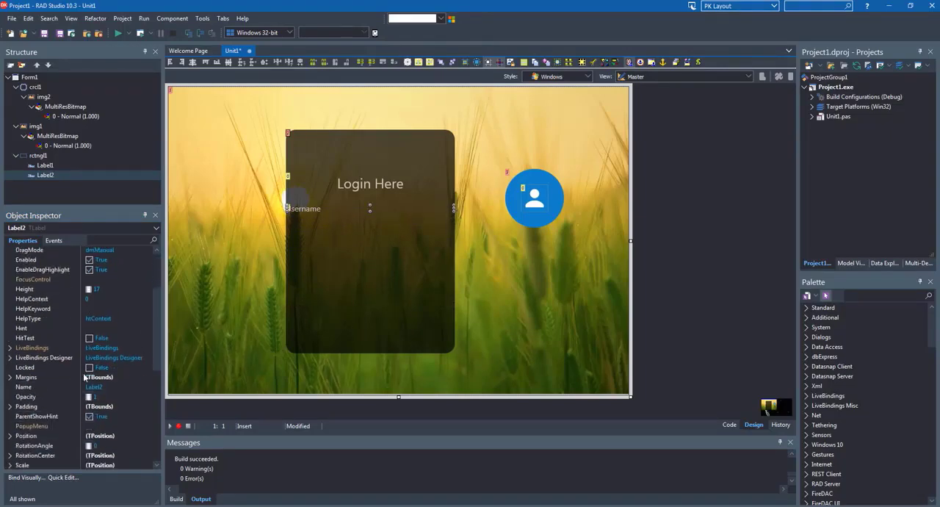
Set the "Username" label's left and right margins to 20
left_click(11, 319)
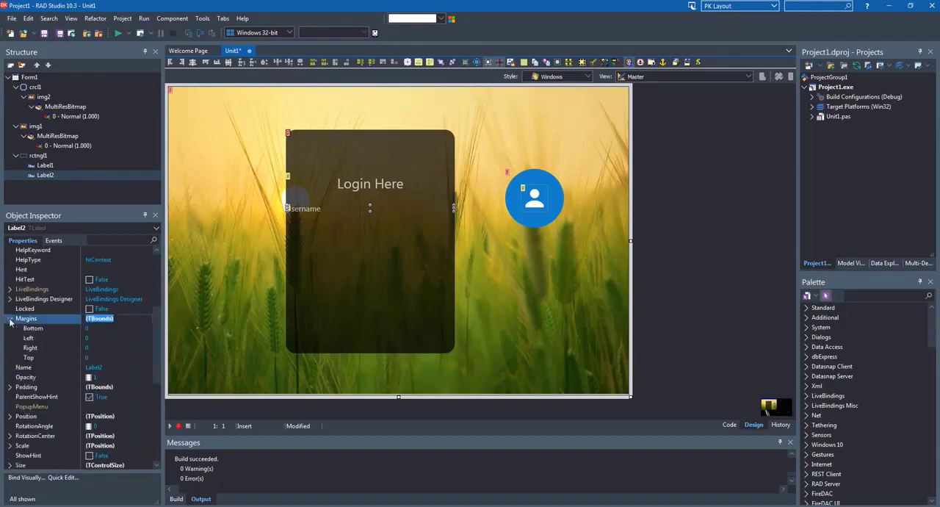
left_click(55, 341)
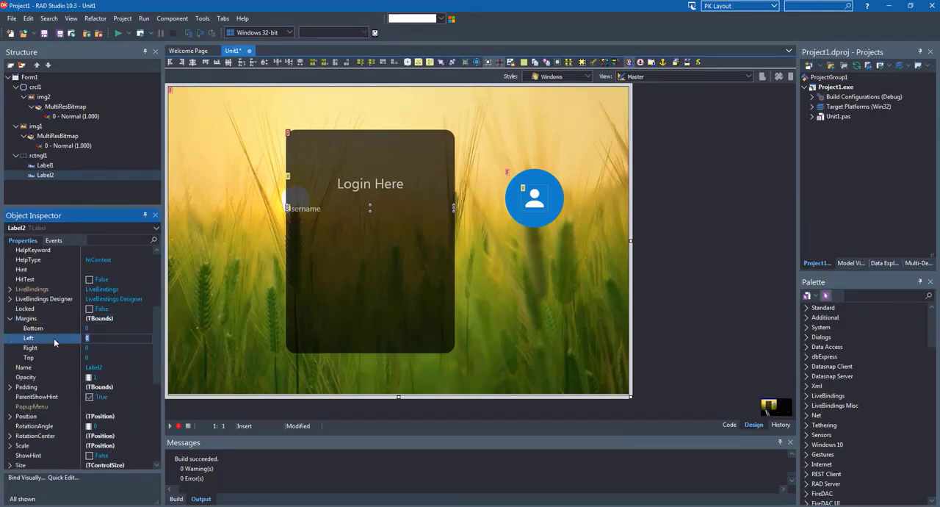
key("Tab")
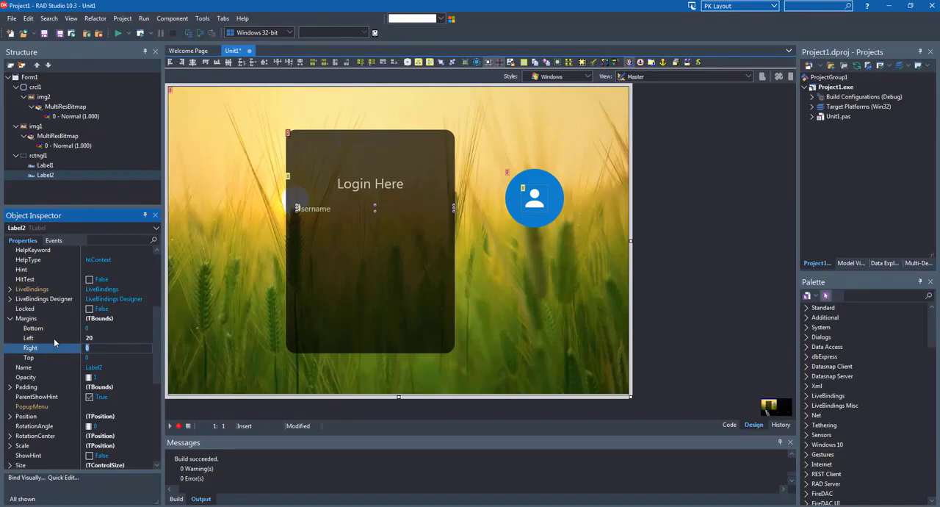
key("Return")
Set the "Username" label's left and right margins to 30
left_click(66, 339)
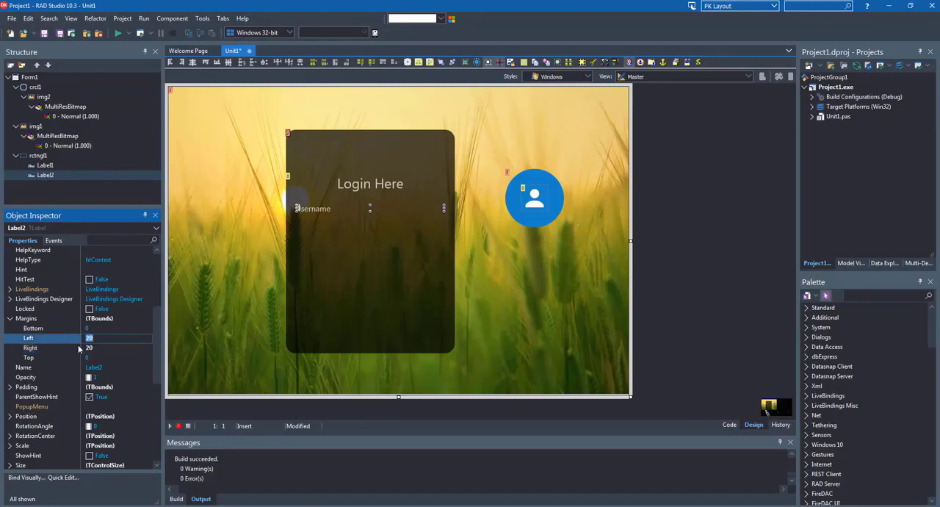
type("30")
key("Return")
left_click(78, 348)
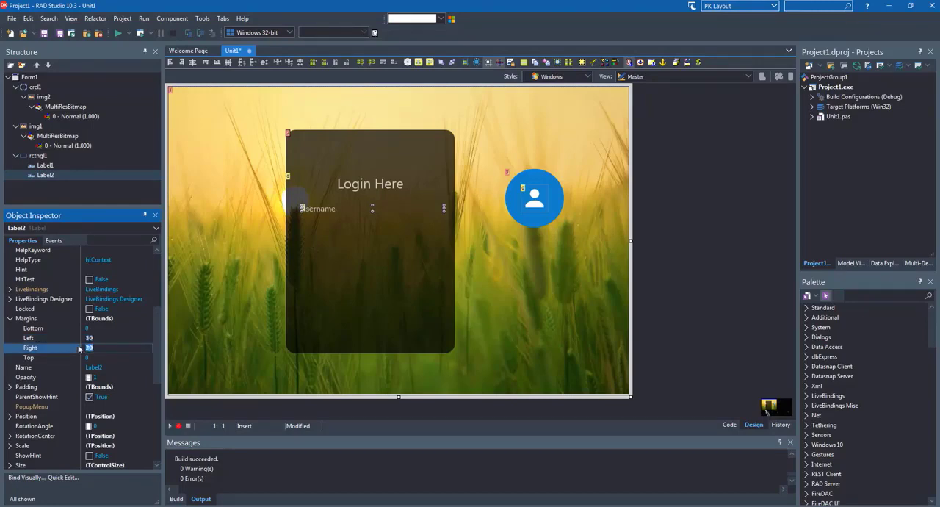
type("30")
key("Return")
Duplicate the "Username" label and nest the copy under rctngl1 in the component hierarchy
left_click(351, 244)
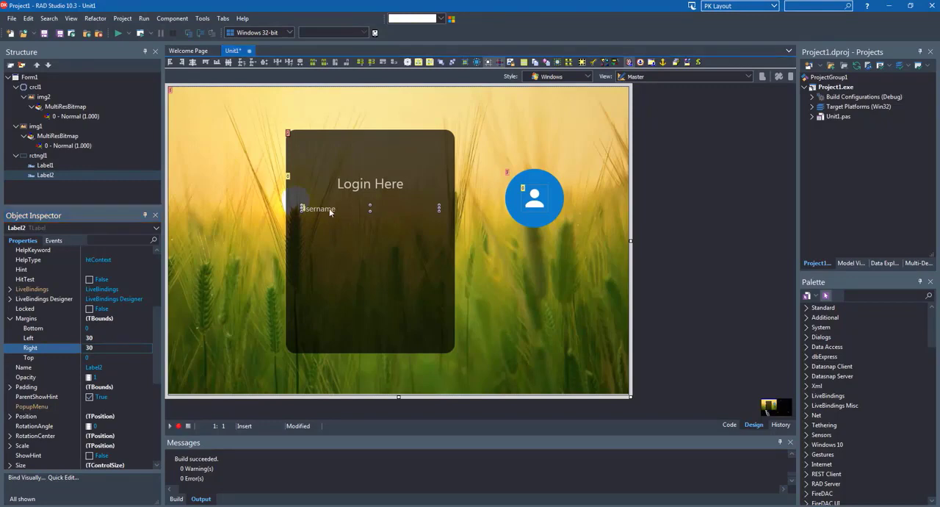
key("ctrl+c")
left_click(345, 254)
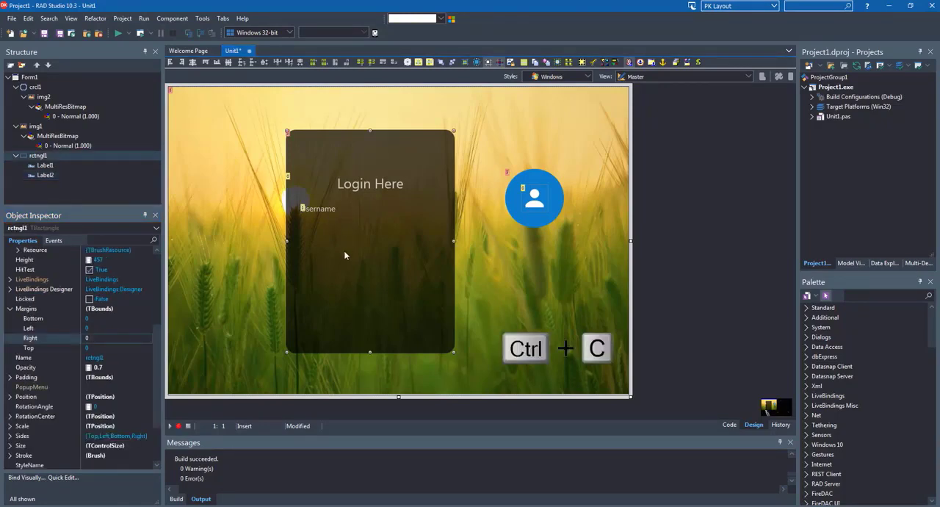
key("ctrl+v")
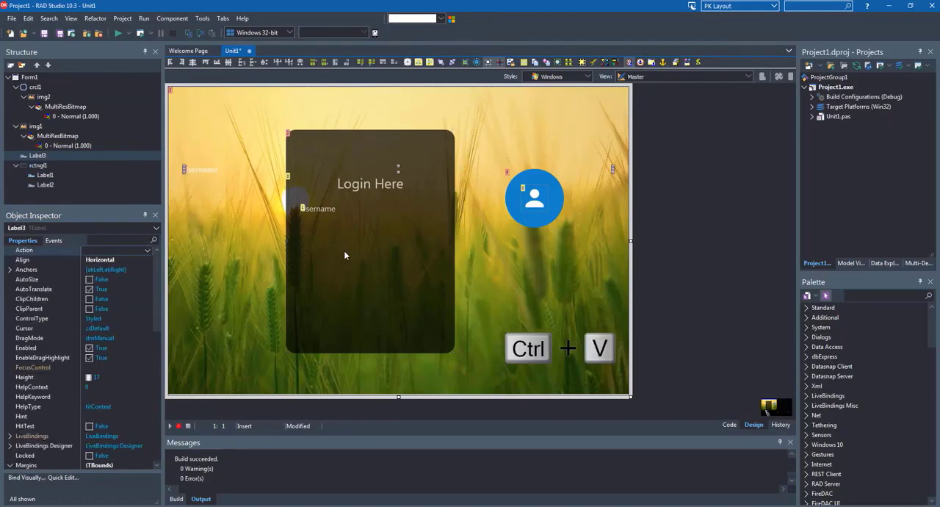
left_click_drag(37, 156, 44, 169)
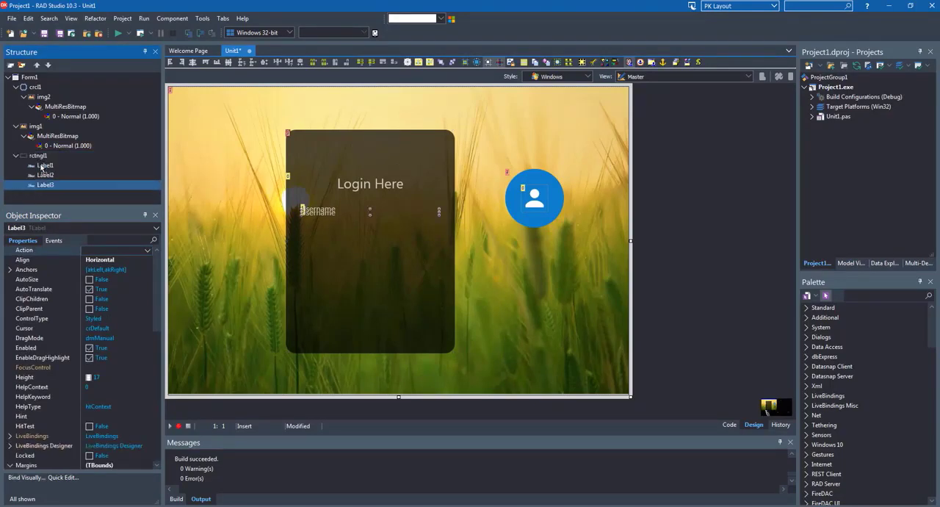
Position the duplicated label below the "Username" label with a gap between them and set its Text to "Password"
left_click(334, 214)
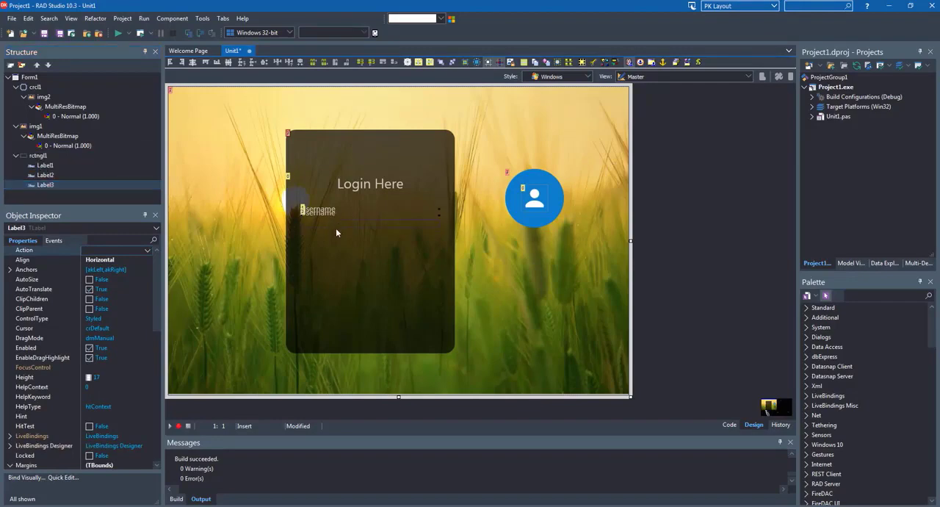
left_click_drag(336, 251, 332, 252)
scroll(79, 329, "down", 4)
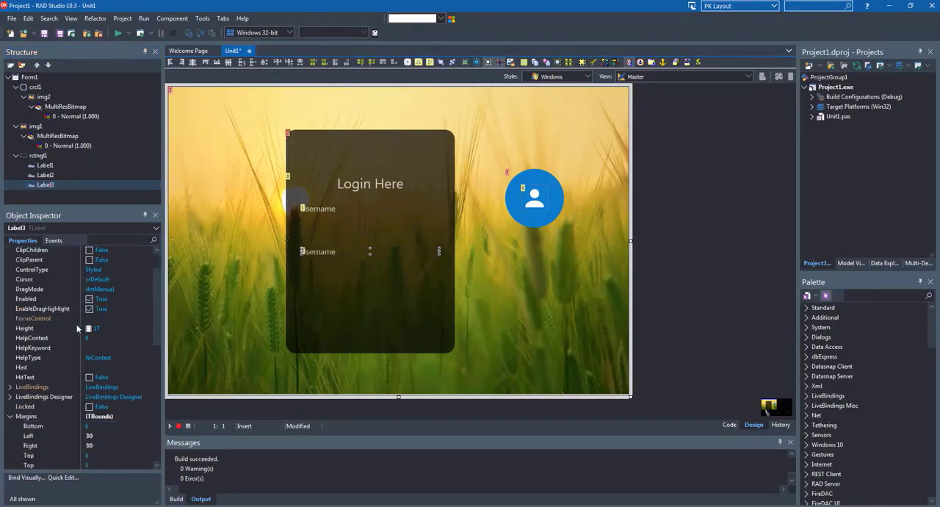
scroll(75, 330, "down", 6)
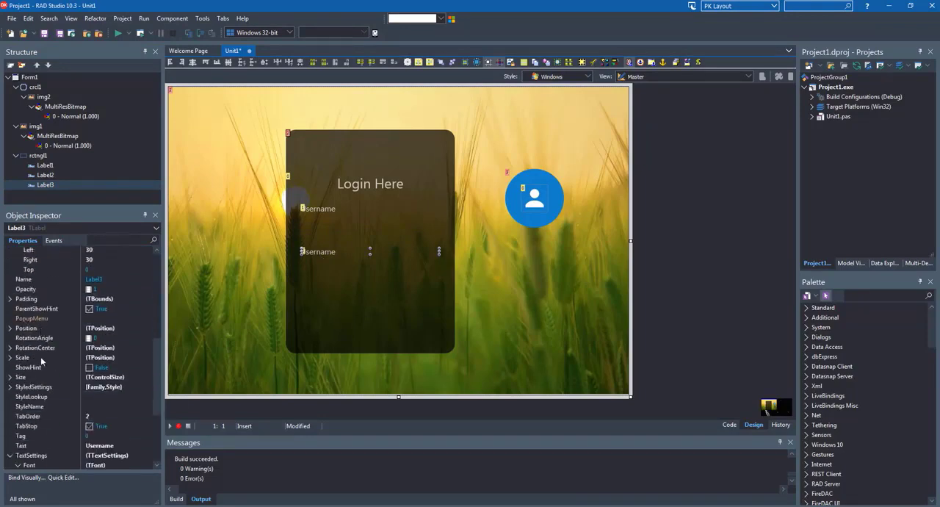
left_click(42, 388)
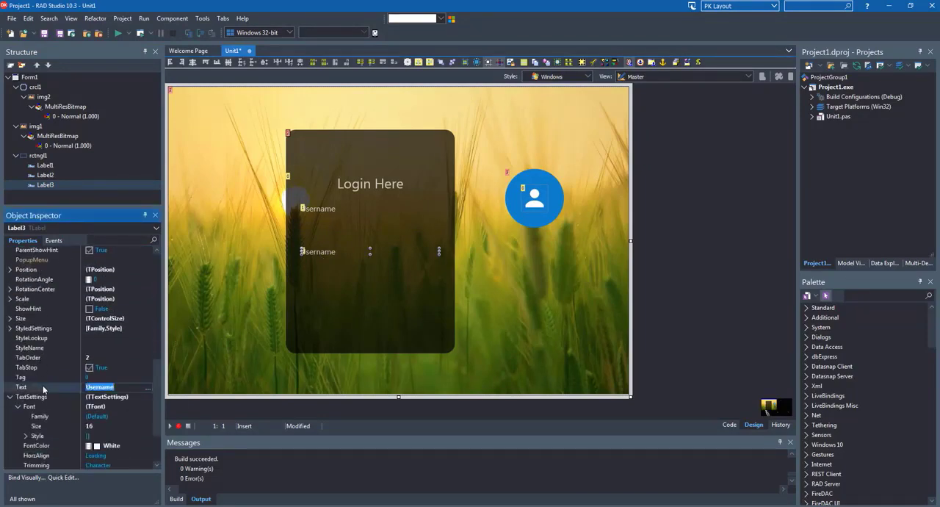
type("Password")
key("Return")
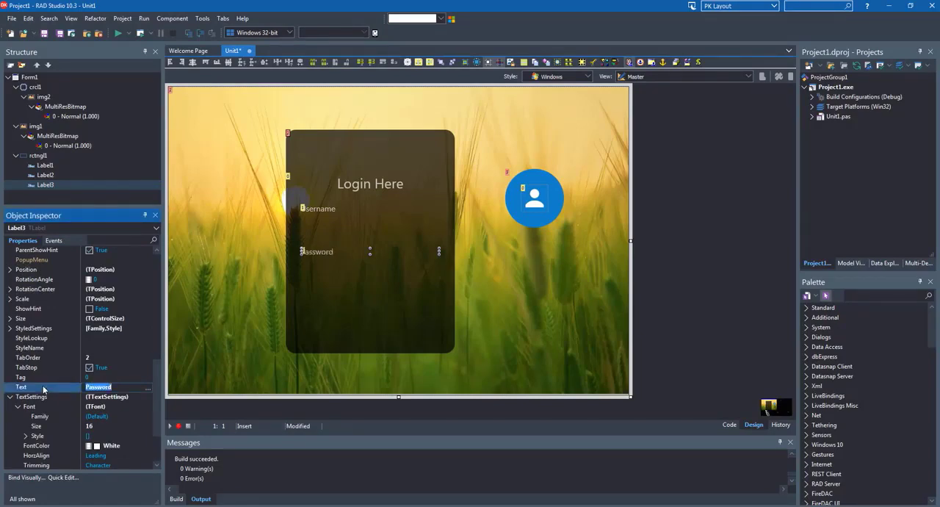
left_click_drag(337, 257, 338, 250)
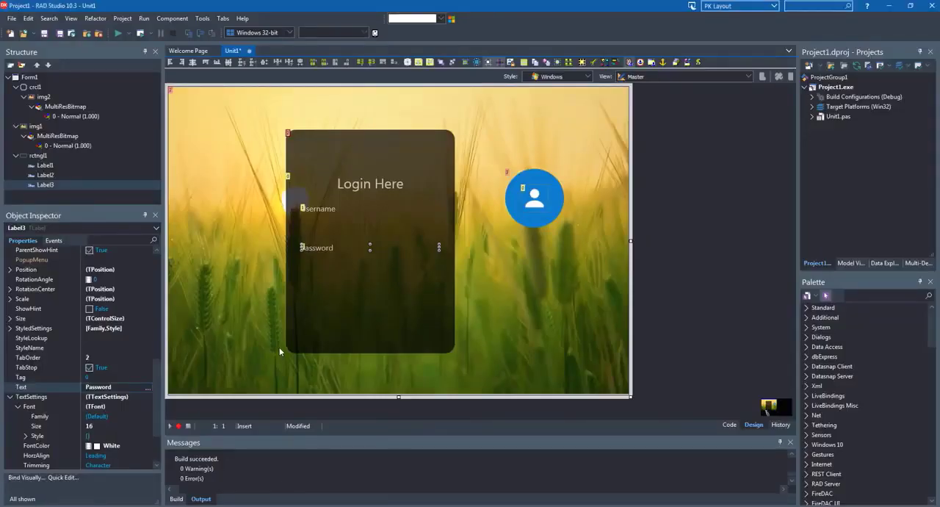
Find the TLine component and place one on the form beside the dark rectangle, below the avatar circle
left_click(373, 290)
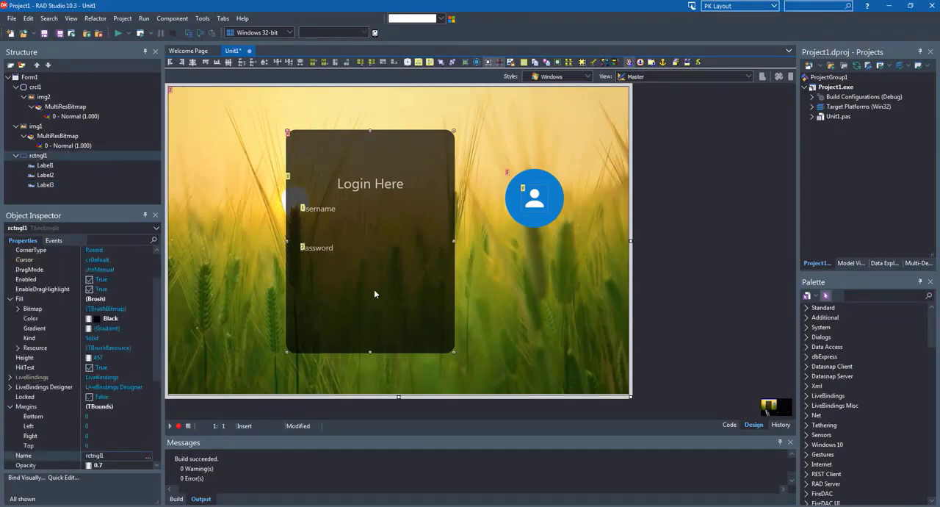
left_click(861, 296)
type("line")
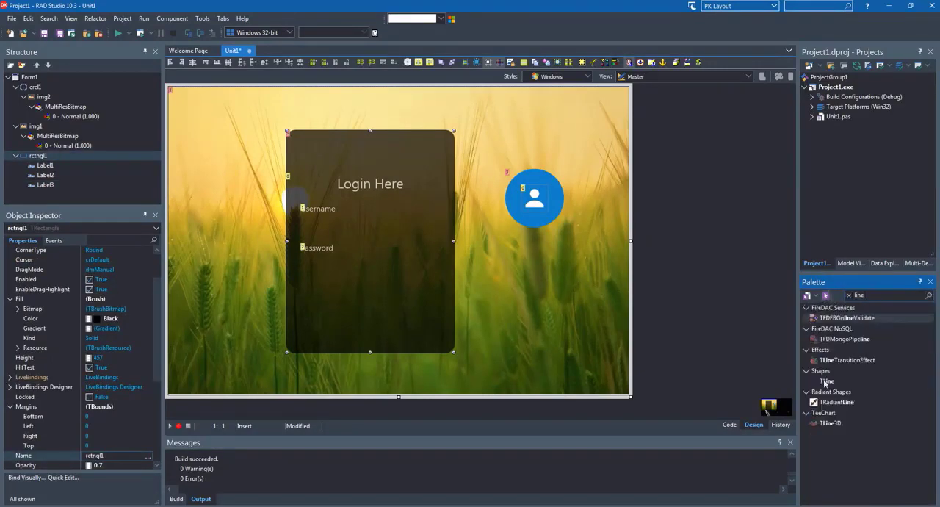
left_click(827, 382)
left_click(507, 304)
left_click(507, 302)
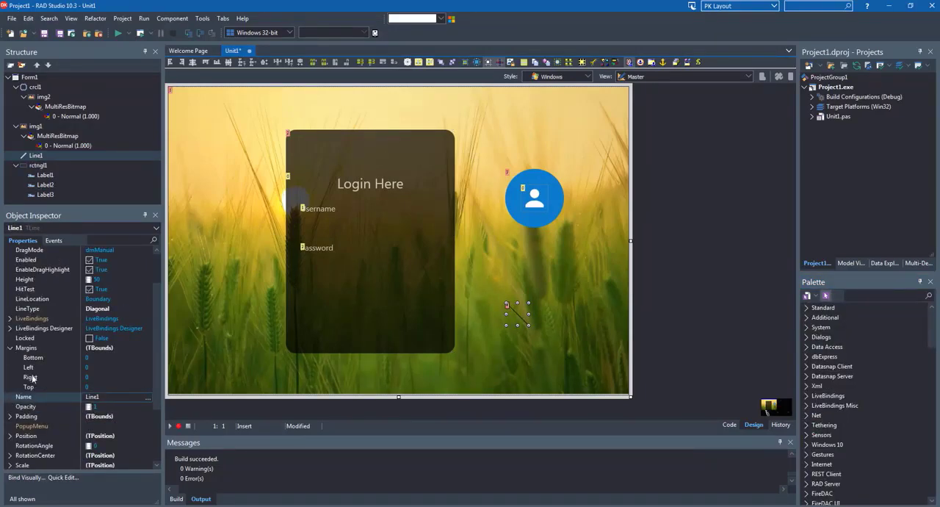
Set the line's Stroke Color to White
scroll(32, 377, "down", 3)
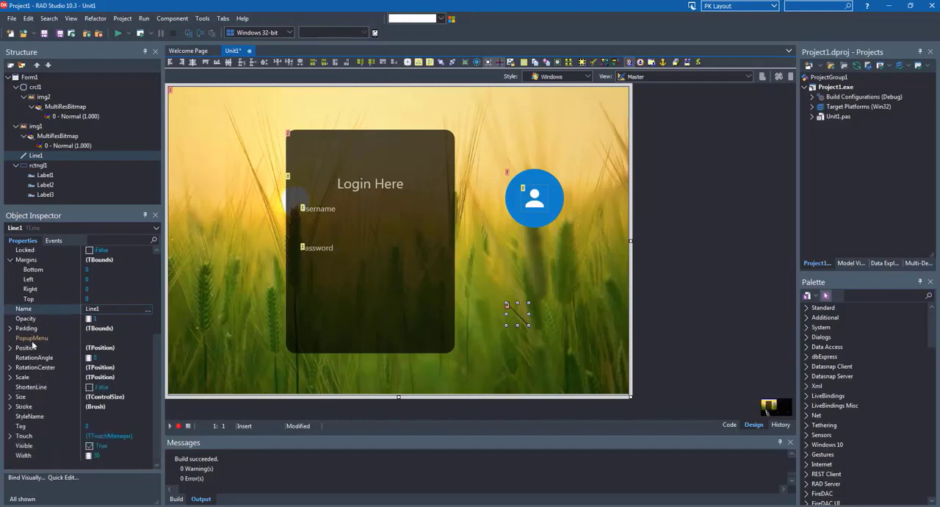
left_click(11, 407)
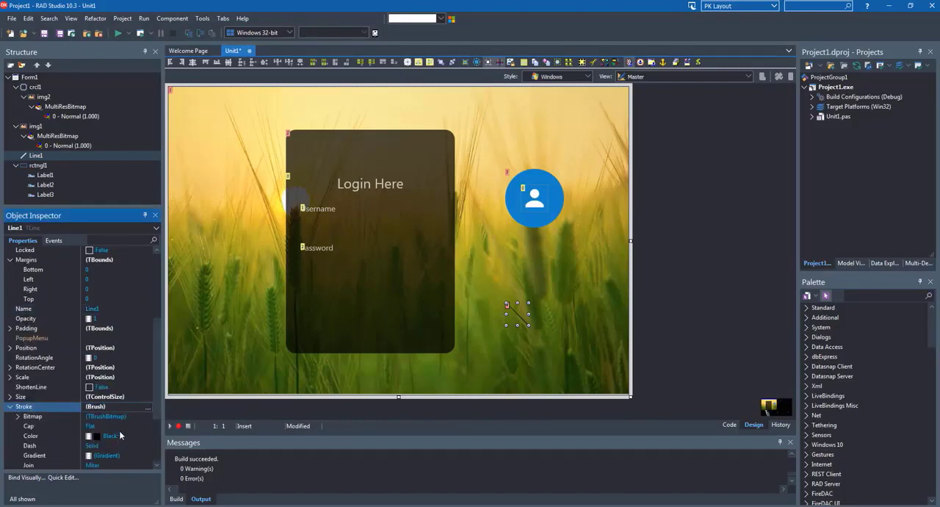
scroll(120, 435, "down", 3)
left_click(119, 350)
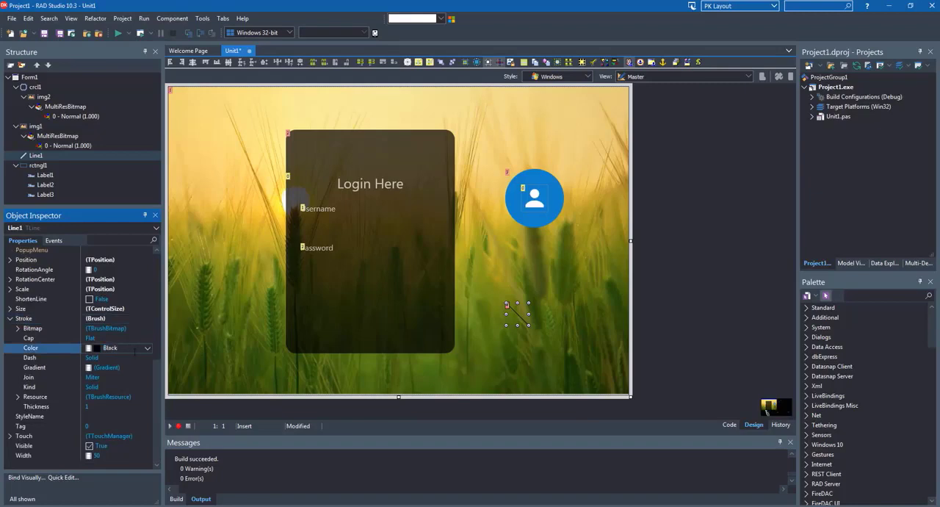
left_click(148, 351)
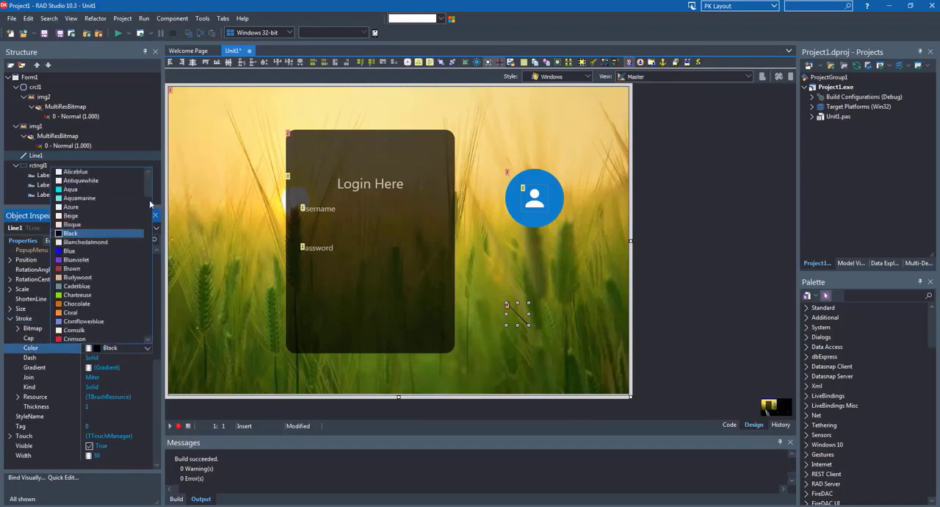
scroll(146, 191, "down", 7)
scroll(146, 309, "down", 15)
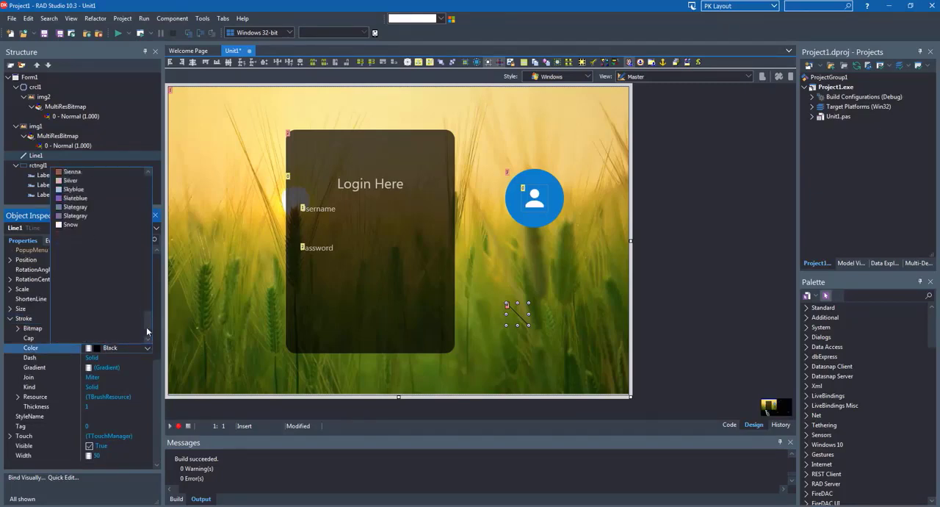
left_click(65, 312)
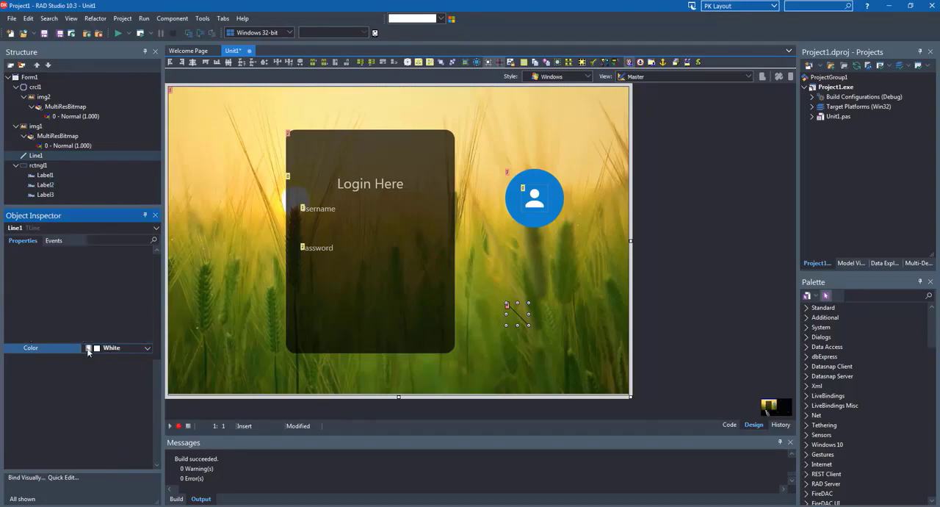
Set the line's LineType property to Bottom
scroll(119, 394, "up", 3)
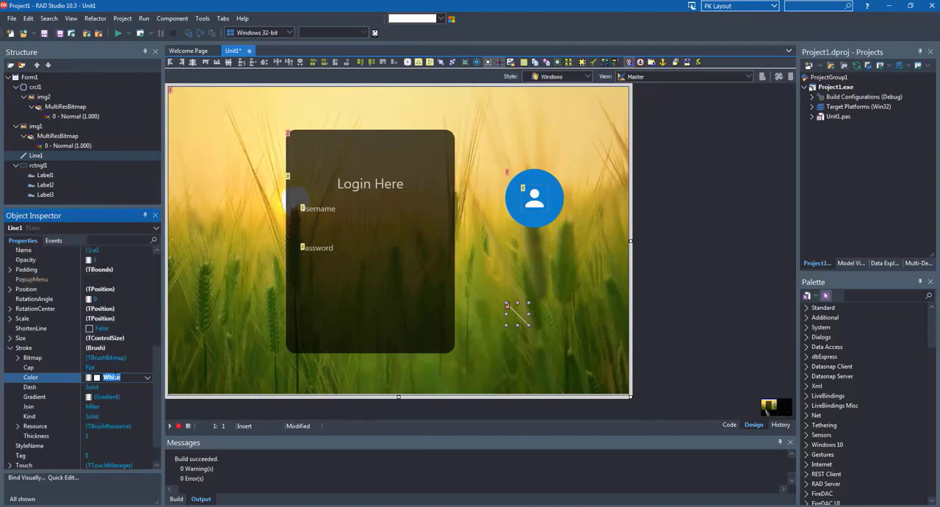
scroll(118, 373, "up", 1)
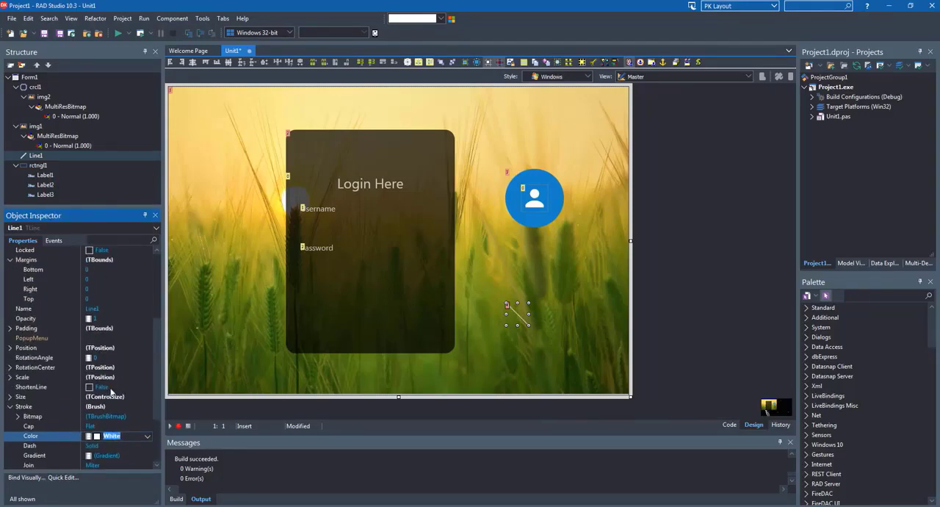
scroll(111, 393, "up", 2)
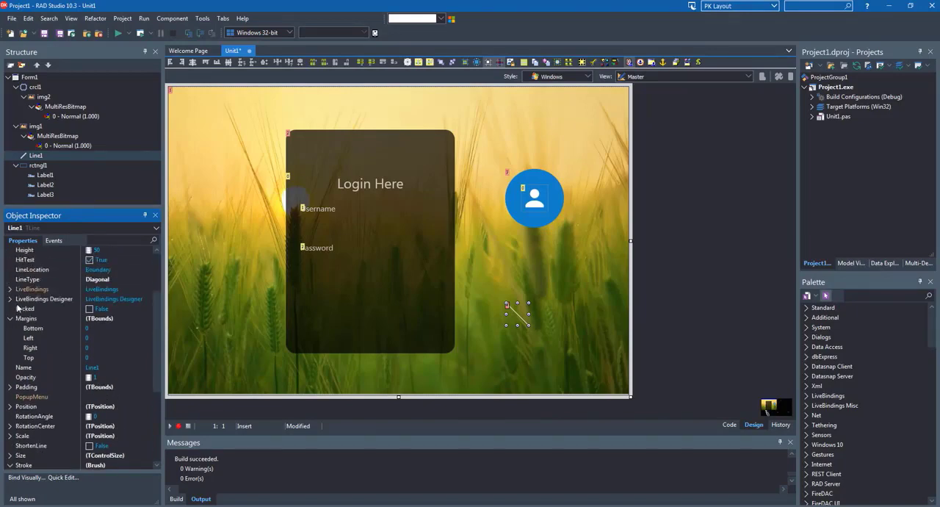
left_click(146, 281)
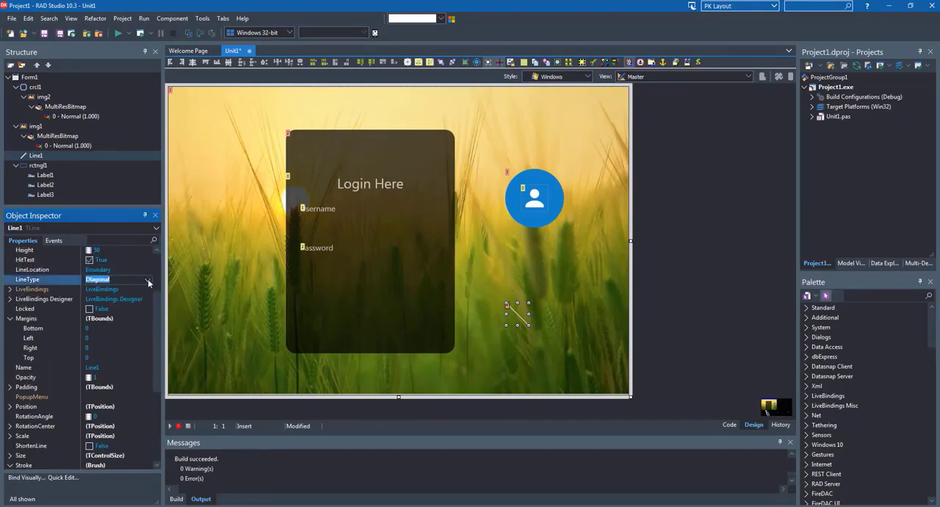
left_click(149, 281)
left_click(98, 290)
Nest the line under rctngl1 in the component hierarchy and set its Align property to Horizontal
left_click(35, 156)
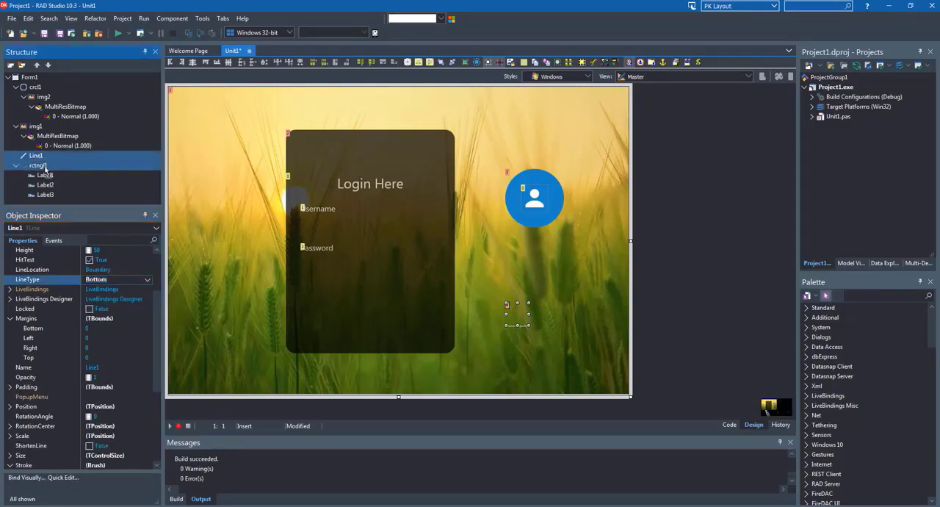
left_click_drag(51, 173, 52, 173)
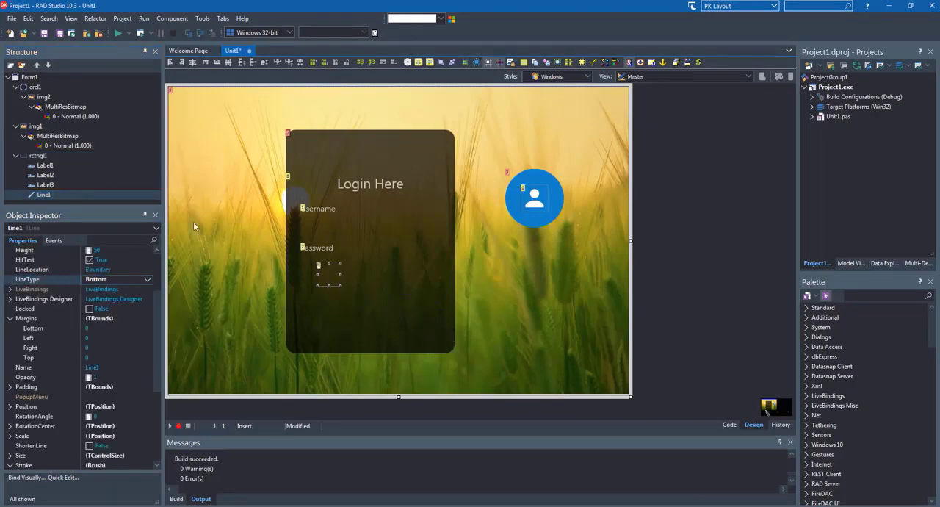
scroll(133, 307, "up", 3)
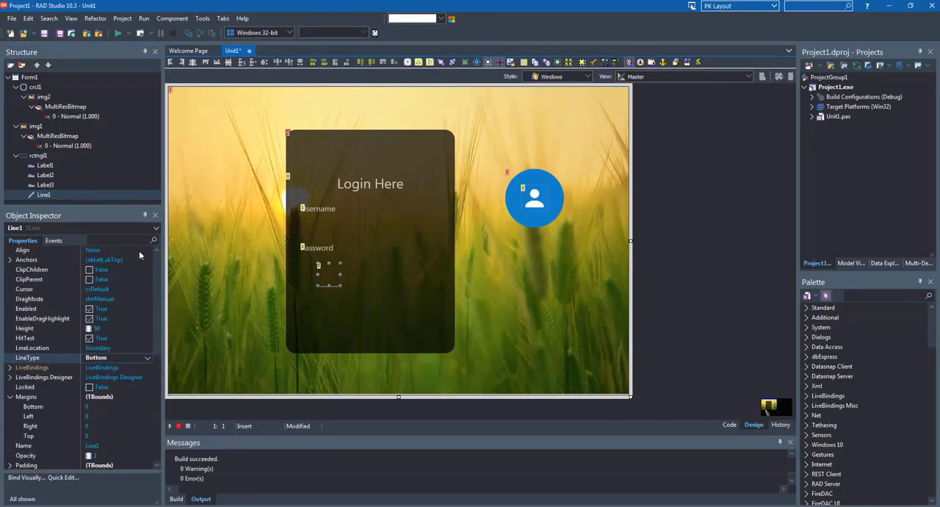
left_click(139, 253)
left_click(147, 251)
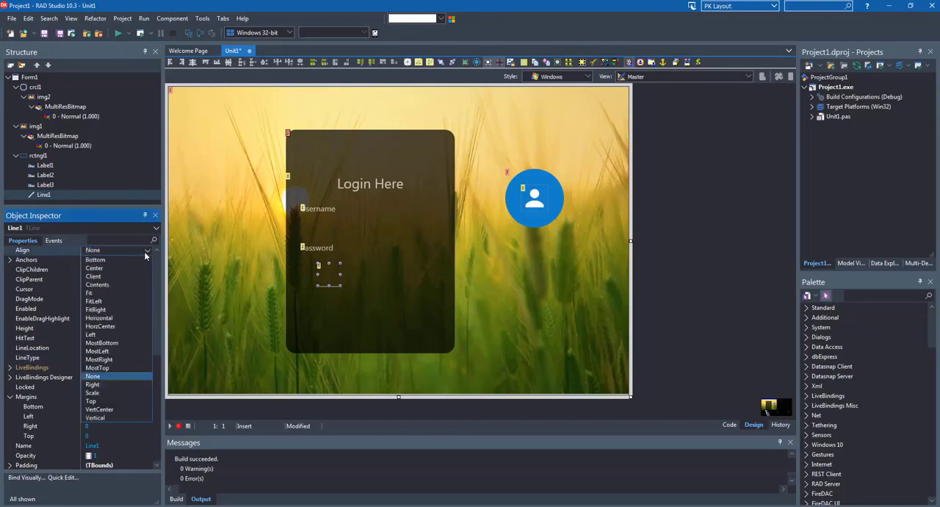
left_click(101, 318)
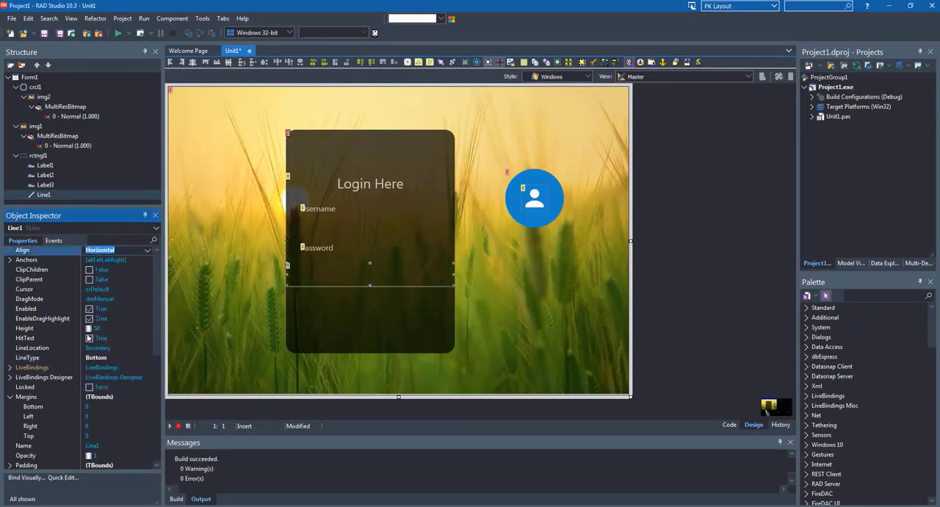
Set the line's left and right margins to 30
scroll(89, 338, "down", 2)
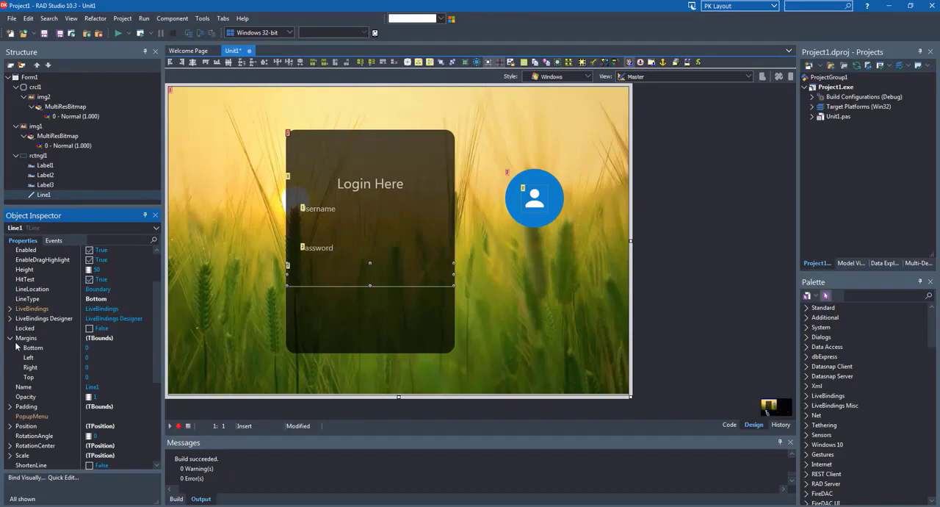
scroll(30, 341, "down", 1)
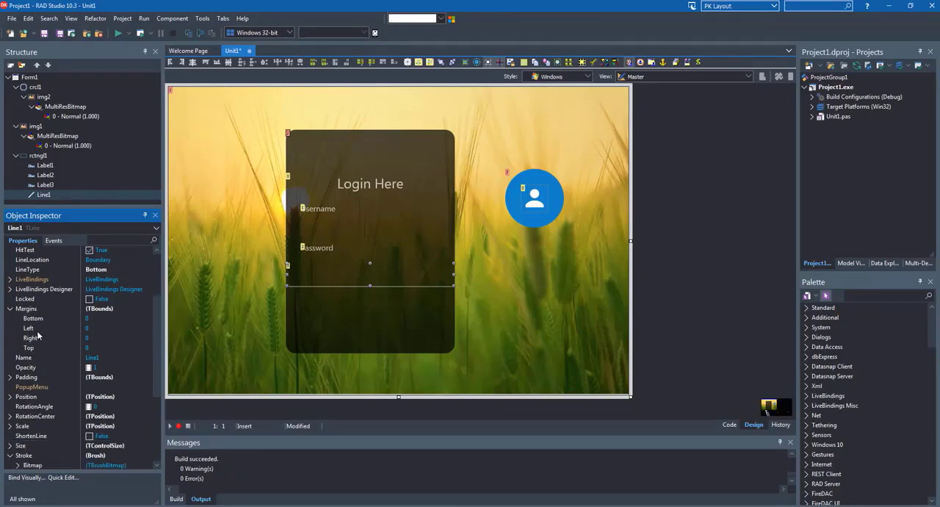
left_click(37, 331)
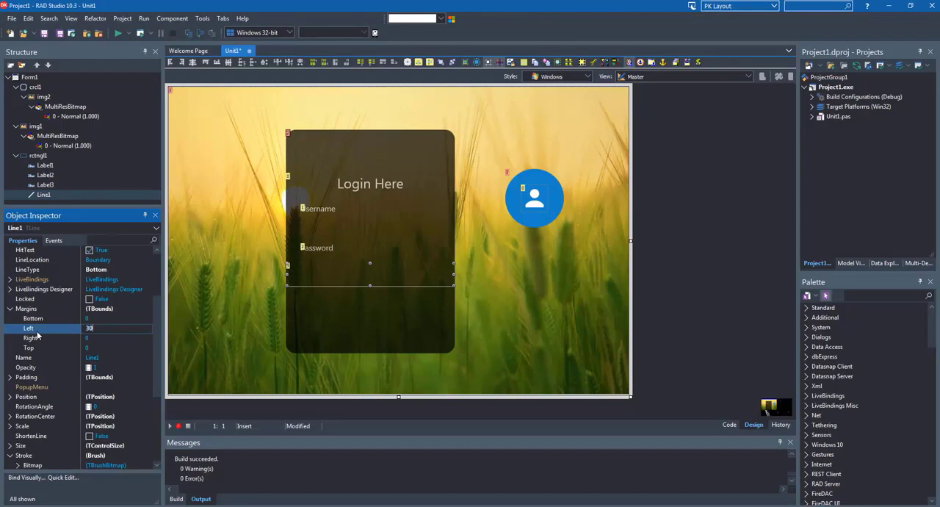
key("Return")
key("Down")
type("3")
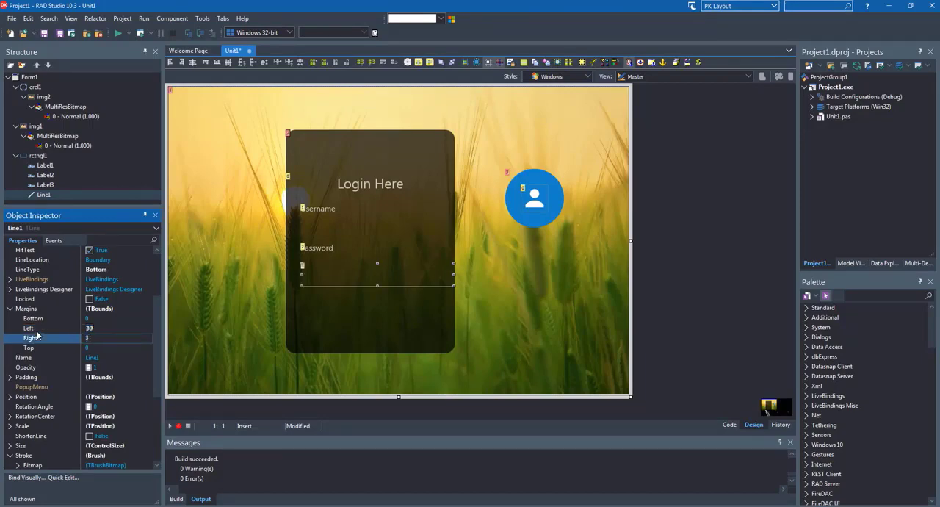
type("0")
key("Return")
left_click(369, 283)
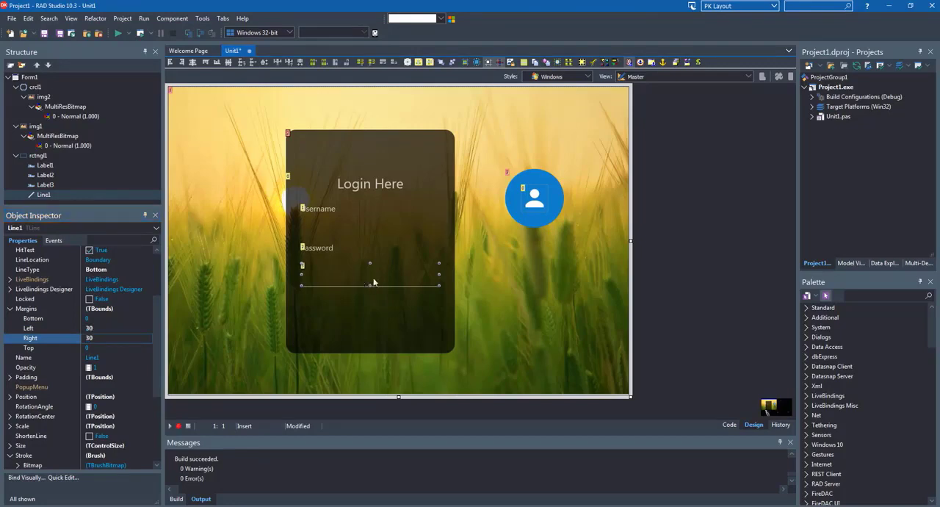
Find the TEdit component and place one on the form below the avatar circle
left_click(866, 295)
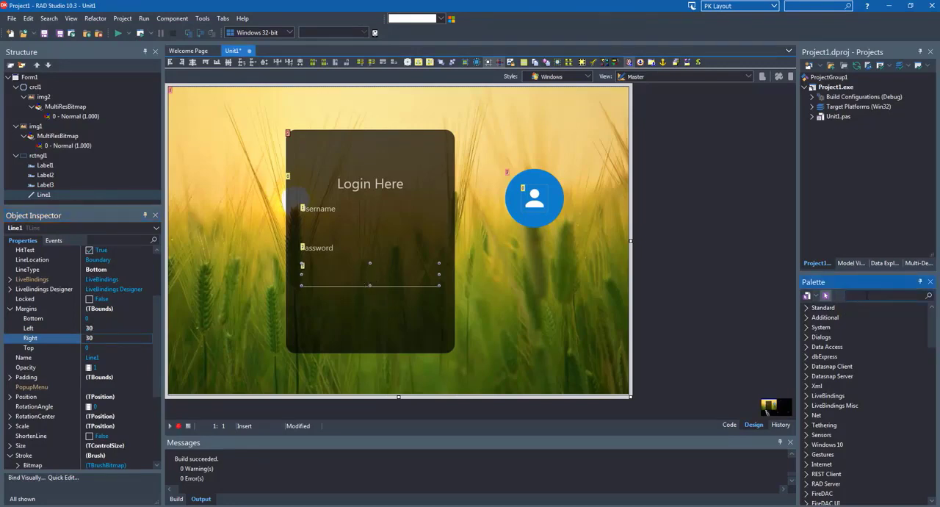
type("edit")
key("Return")
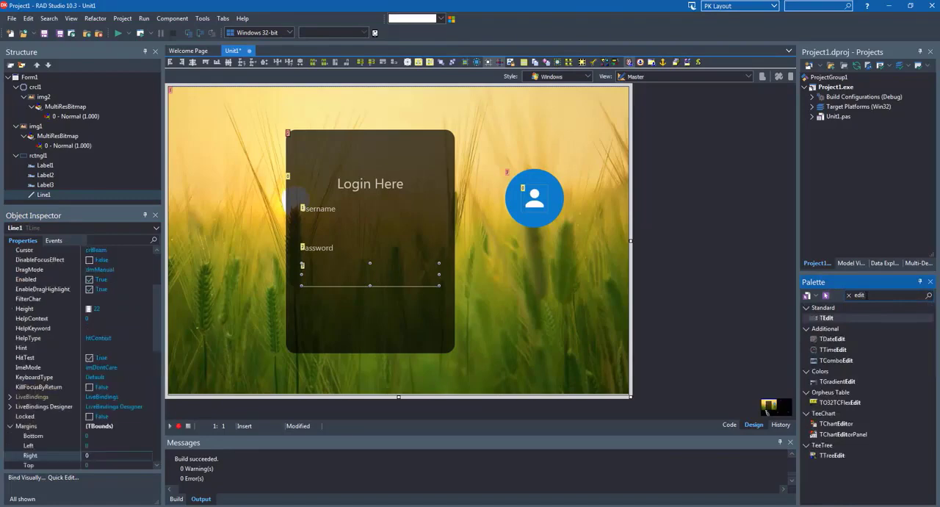
left_click_drag(520, 274, 520, 275)
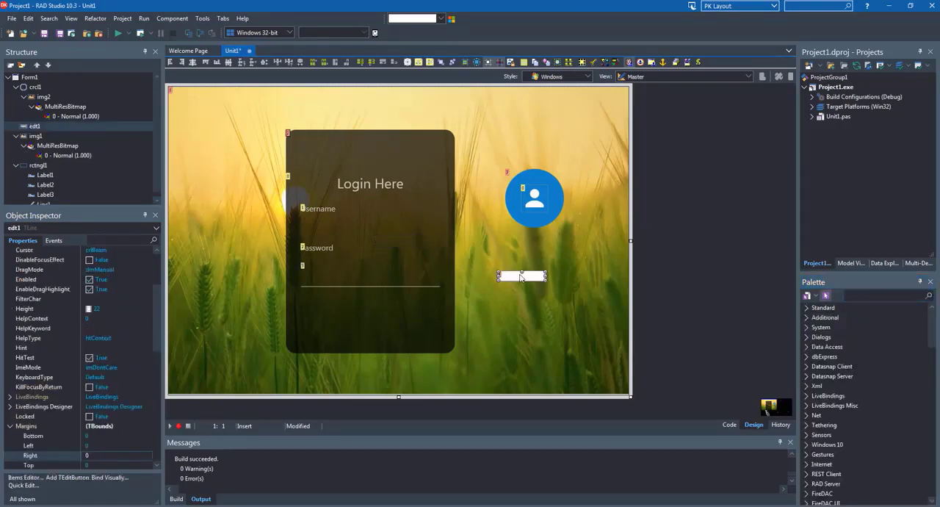
Set the edit box's TextPrompt to "Enter Username"
scroll(80, 419, "down", 1)
scroll(77, 386, "down", 9)
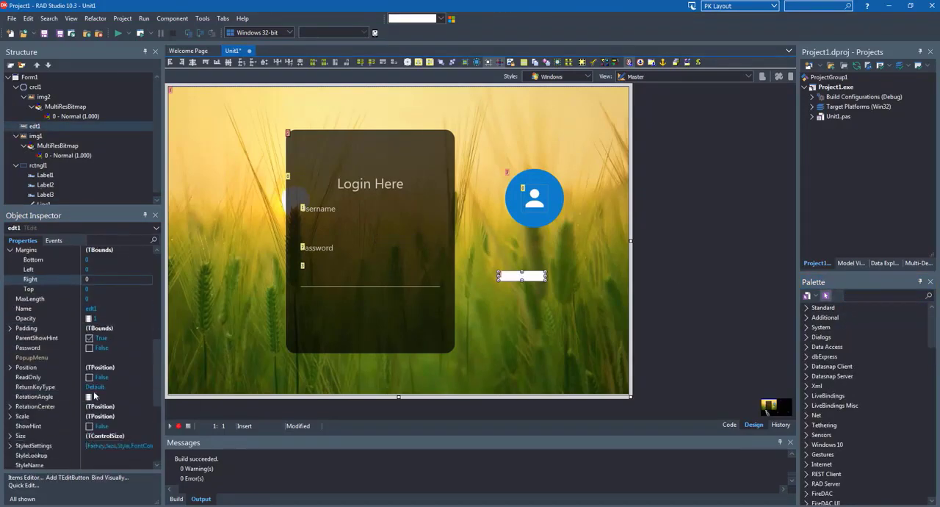
left_click(57, 367)
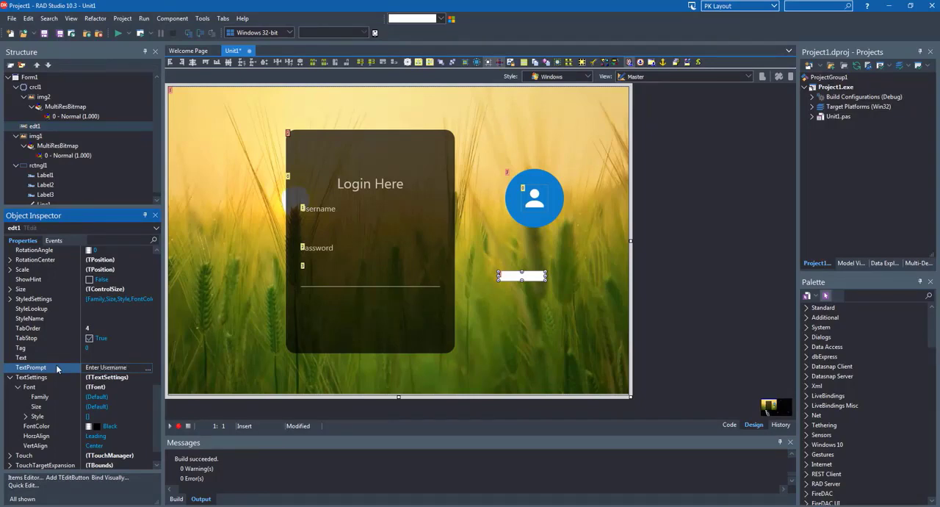
key("Return")
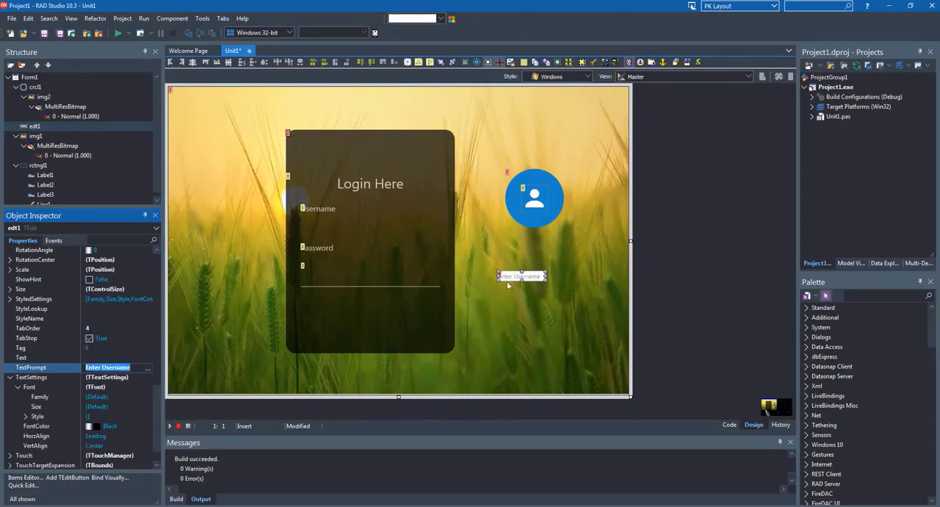
Enlarge the edit box to about 201 wide and 41 high, and set its font size to 14
mouse_move(546, 276)
left_mouse_down()
mouse_move(595, 279)
mouse_move(546, 290)
left_mouse_up()
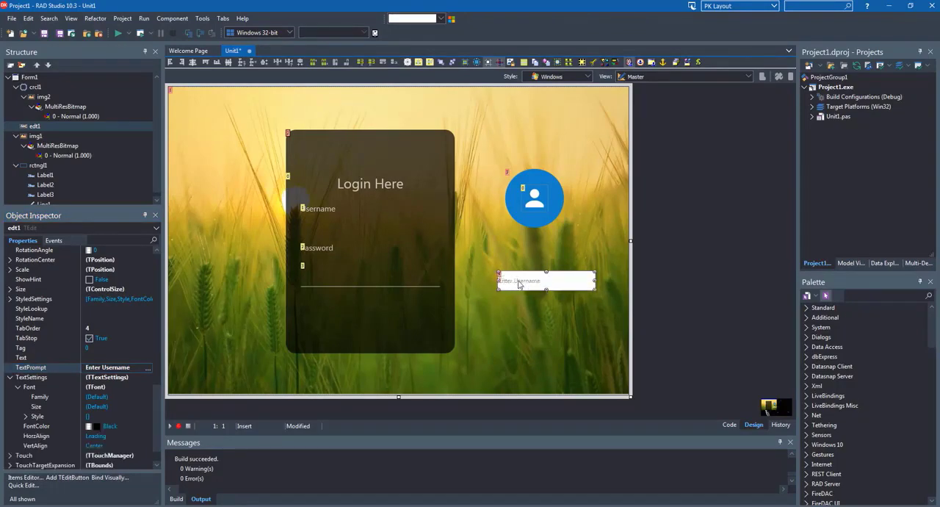
scroll(24, 411, "down", 1)
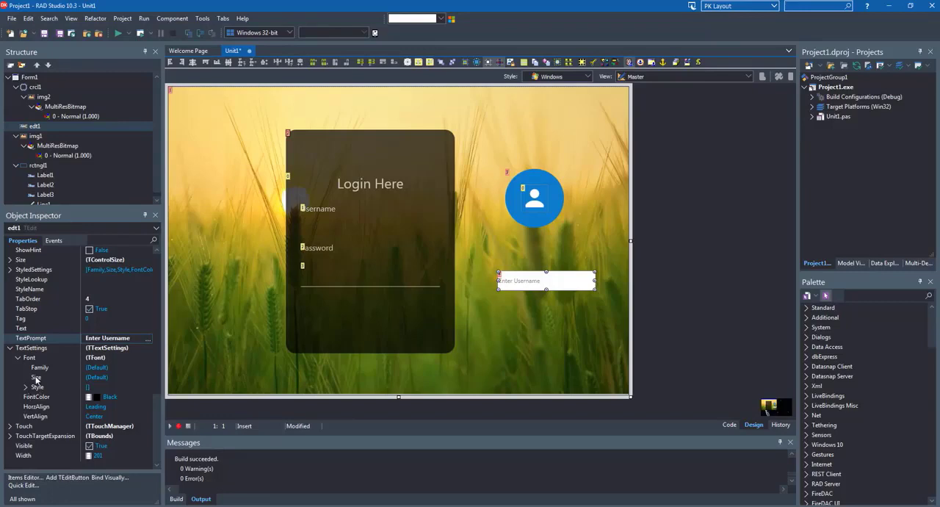
left_click(36, 377)
left_click(36, 379)
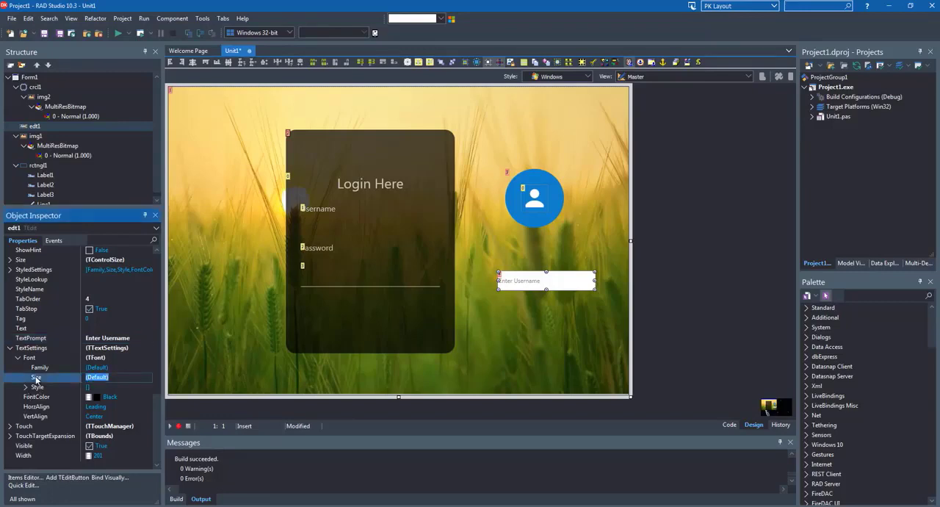
type("14")
key("Escape")
type("14")
key("Return")
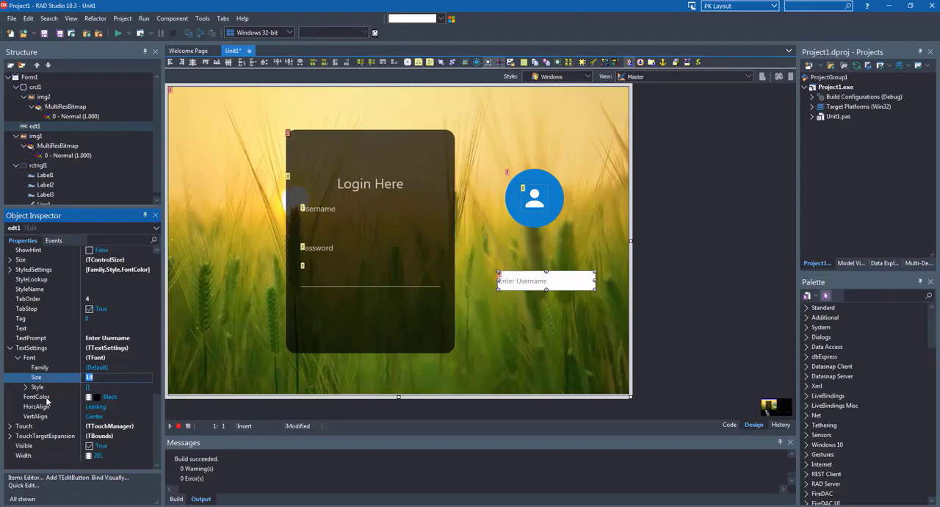
Nest the edit box edt1 under Line1 in the component hierarchy
left_click(540, 284)
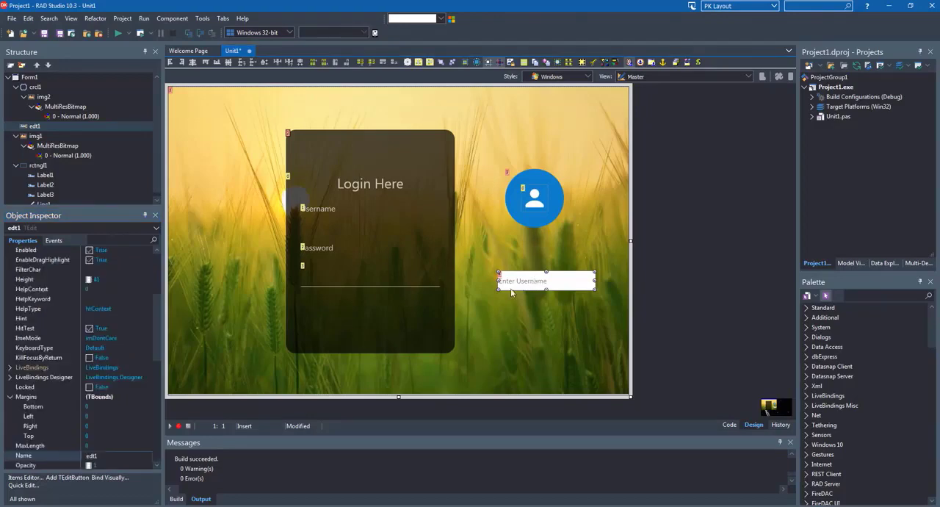
scroll(114, 165, "down", 1)
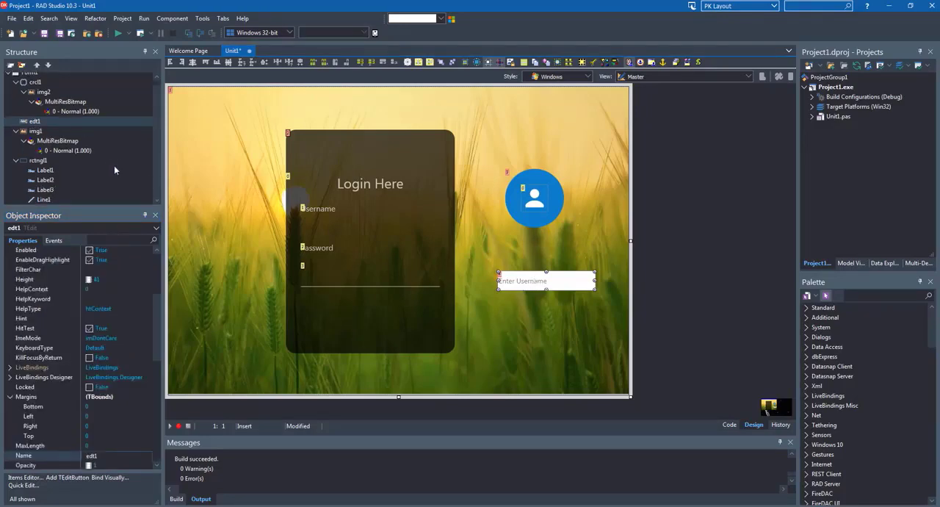
left_click(29, 122)
left_click_drag(53, 197, 50, 200)
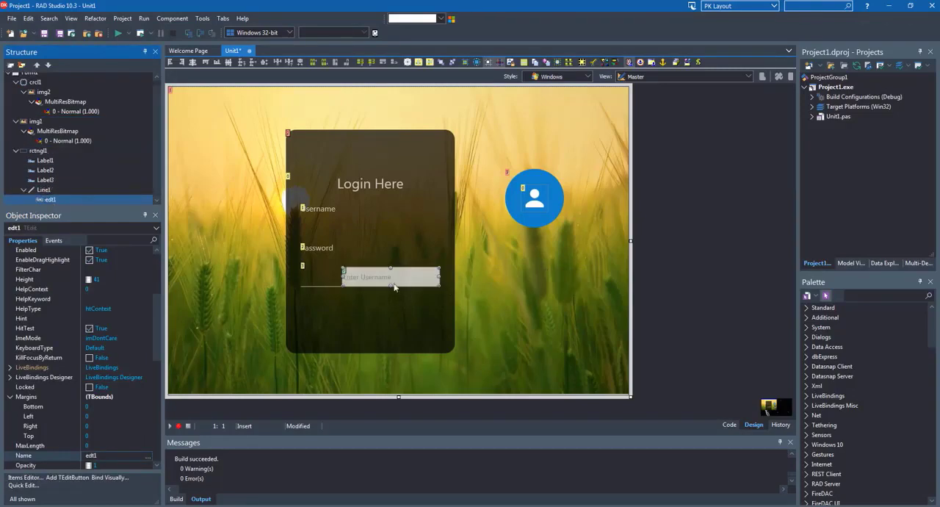
Set the left margin of the nested edit box to 20
left_click(323, 285)
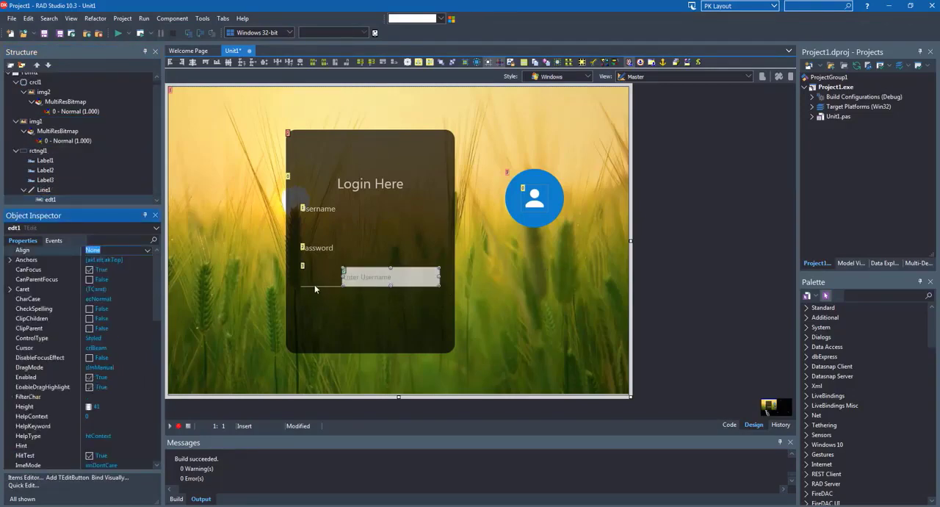
left_click(356, 273)
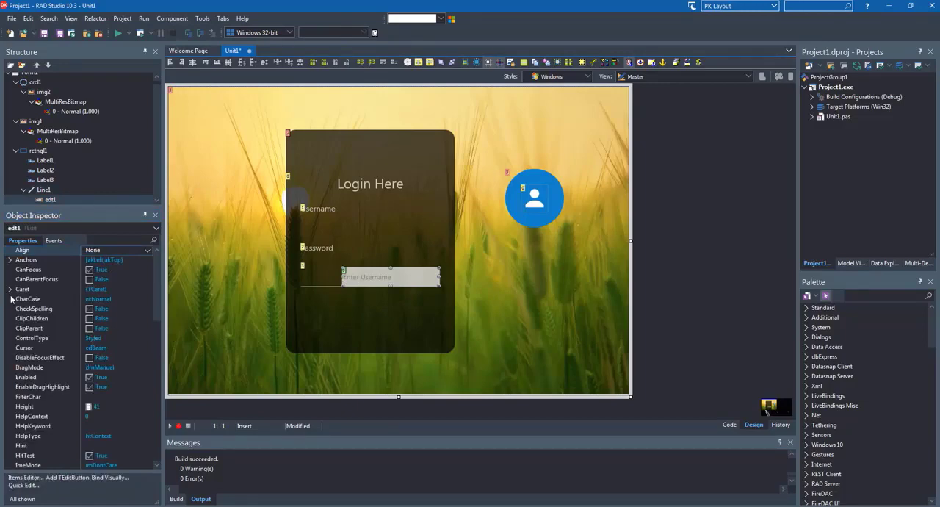
scroll(11, 303, "down", 5)
scroll(11, 302, "down", 1)
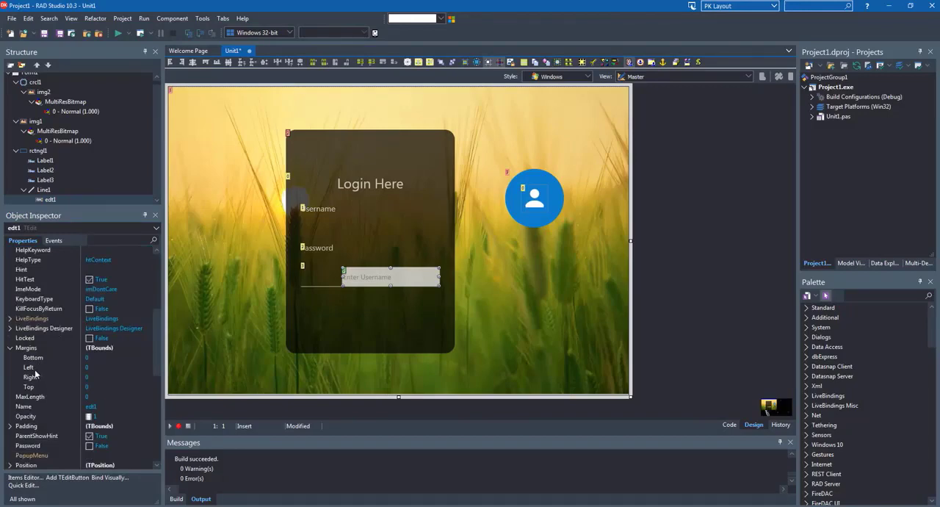
left_click(35, 370)
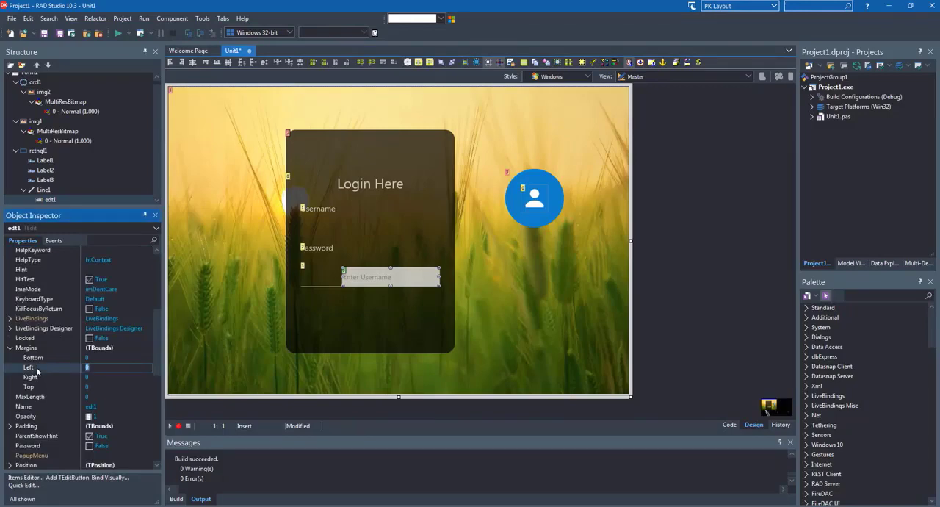
type("20")
key("Return")
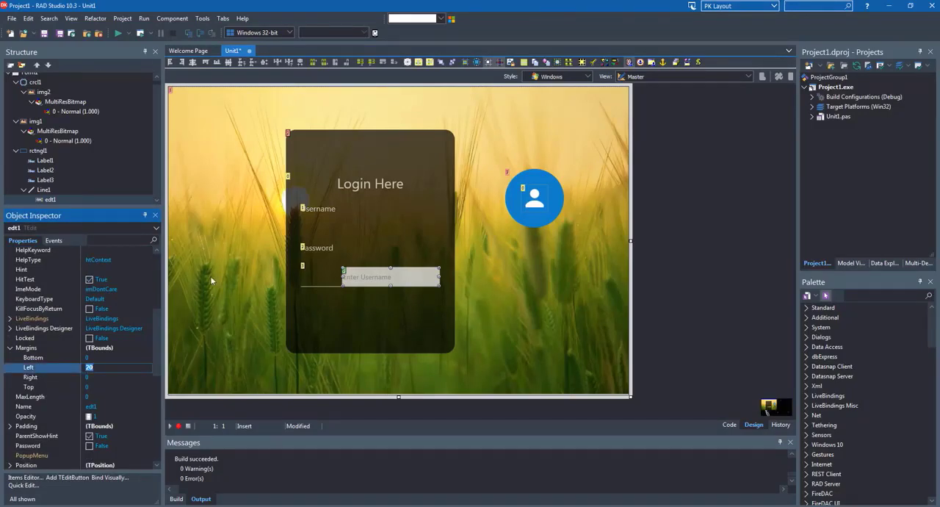
Set the edit box's Align property to Client
left_click(157, 280)
left_click(120, 250)
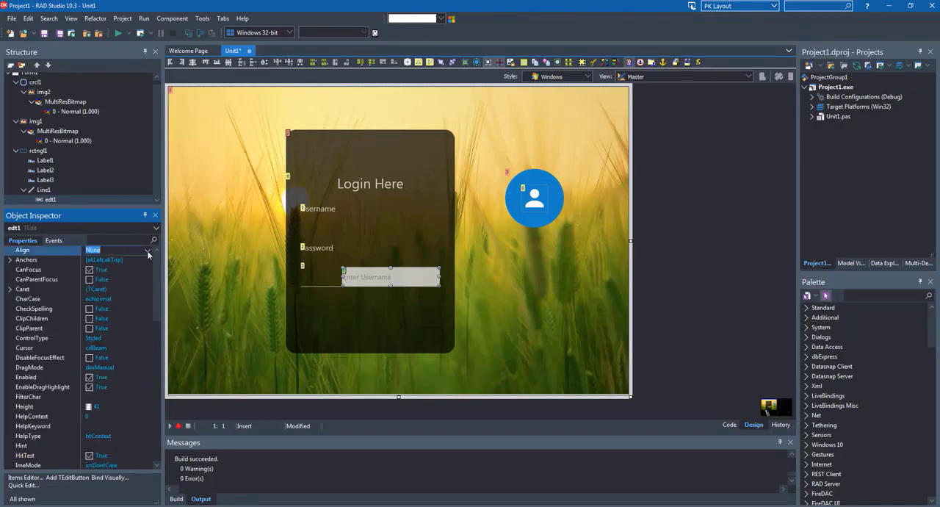
left_click(147, 249)
left_click(93, 277)
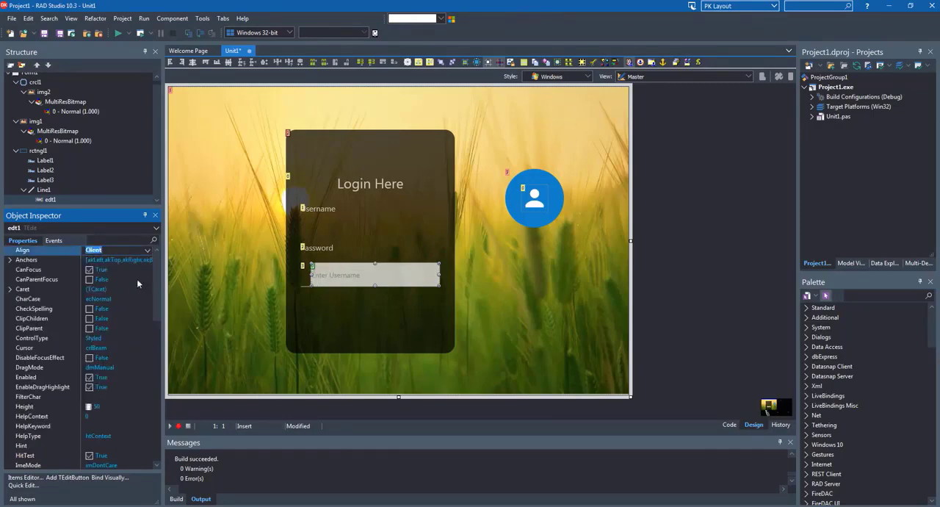
Reduce the line's height to about 33 and move it directly beneath the Username label
left_click(369, 269)
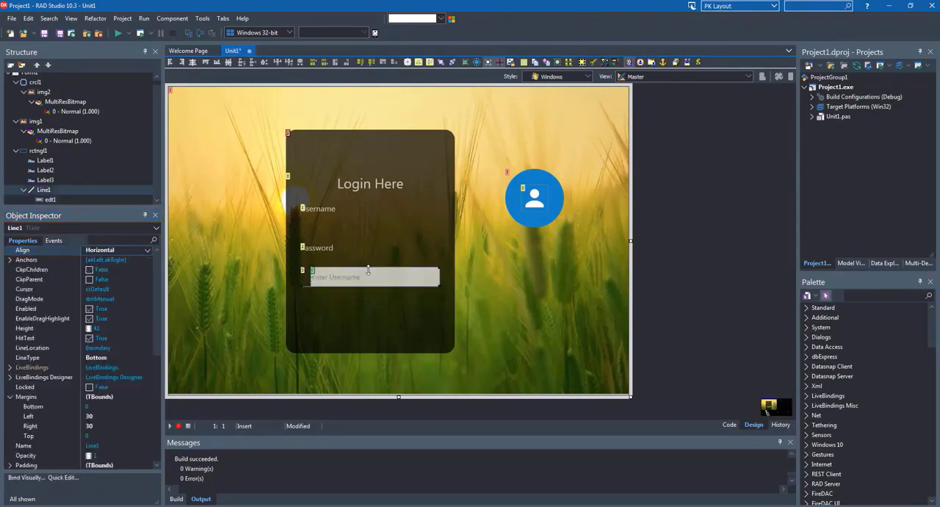
left_click_drag(369, 269, 369, 275)
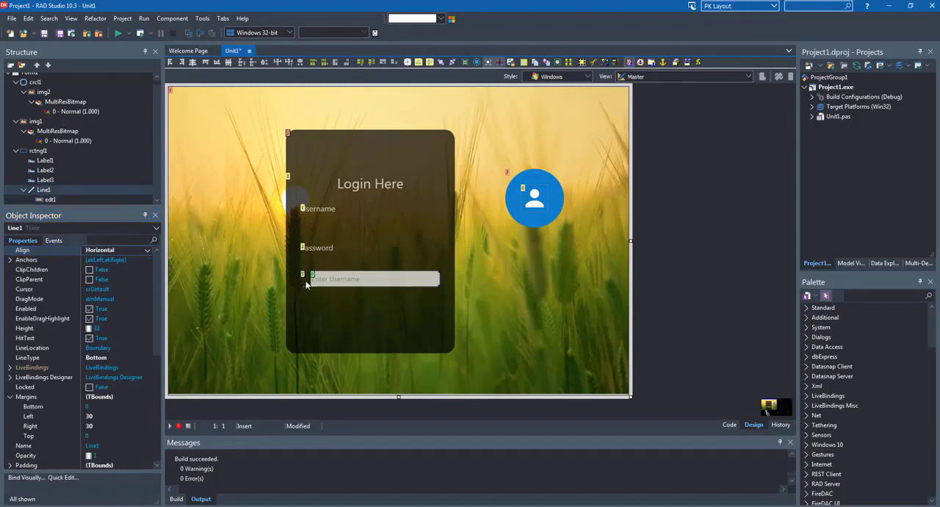
left_click_drag(304, 227, 304, 226)
Set the username edit box's StyleLookup to transparentedit
left_click(365, 224)
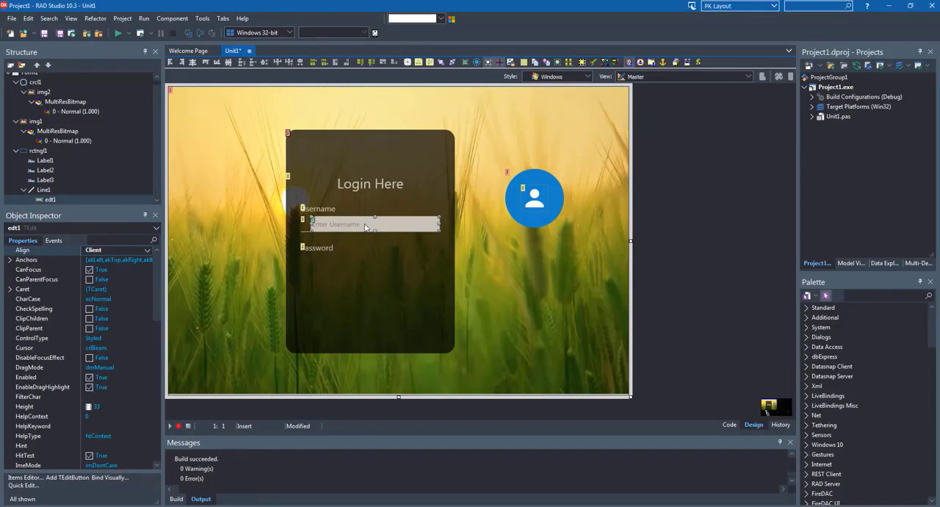
scroll(140, 352, "down", 2)
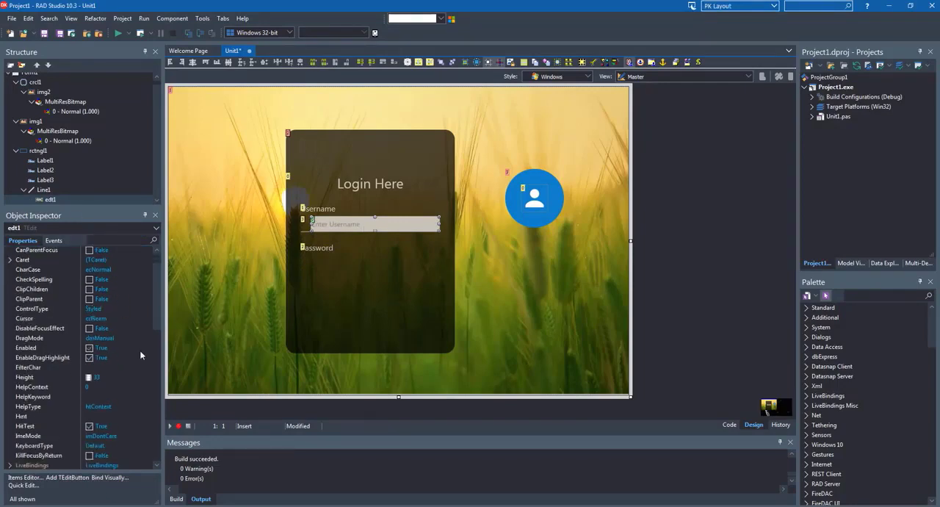
scroll(141, 356, "down", 7)
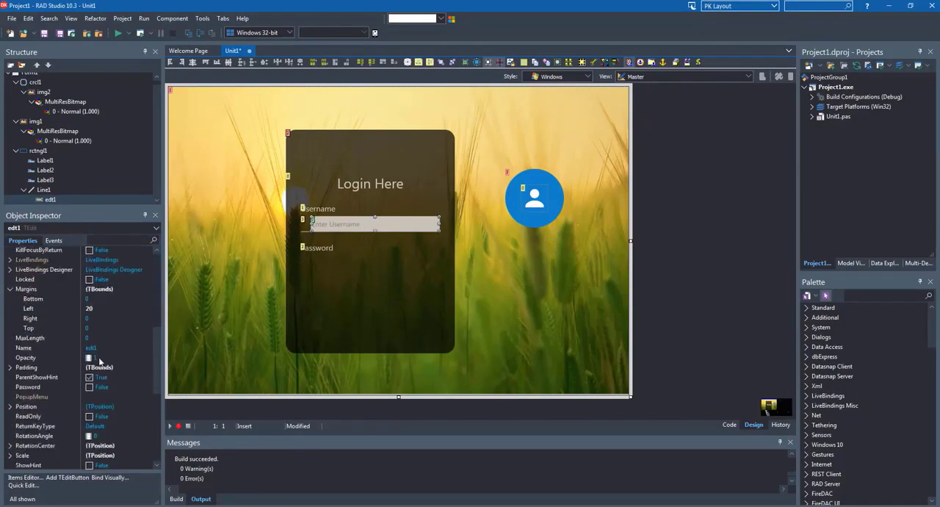
scroll(42, 374, "down", 2)
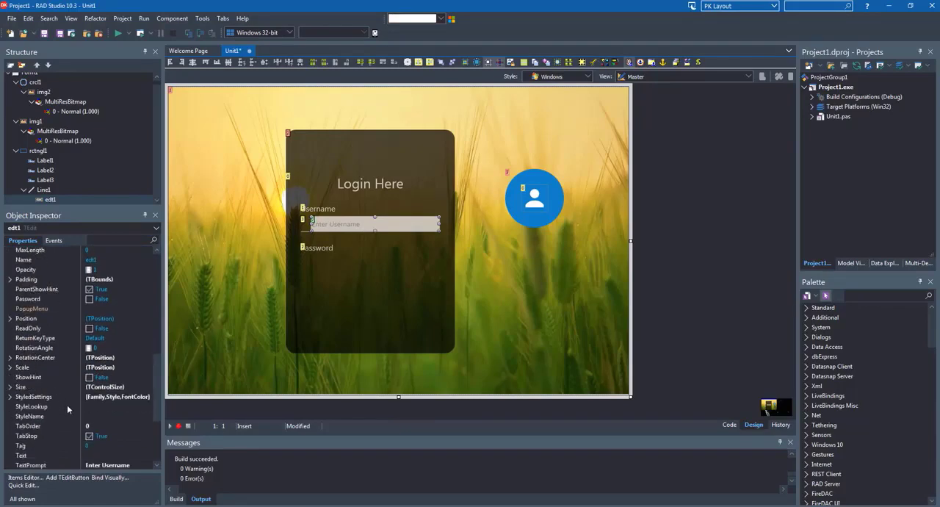
left_click(121, 406)
left_click(145, 409)
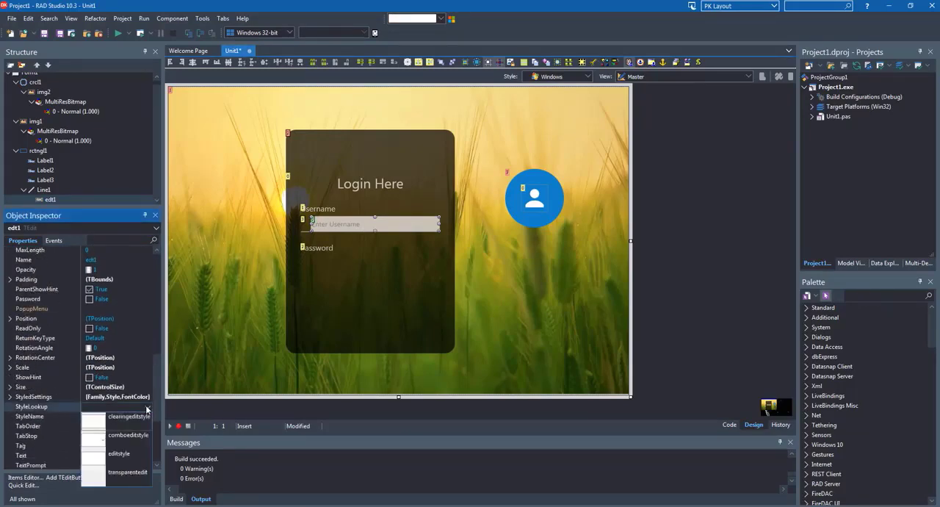
left_click(125, 478)
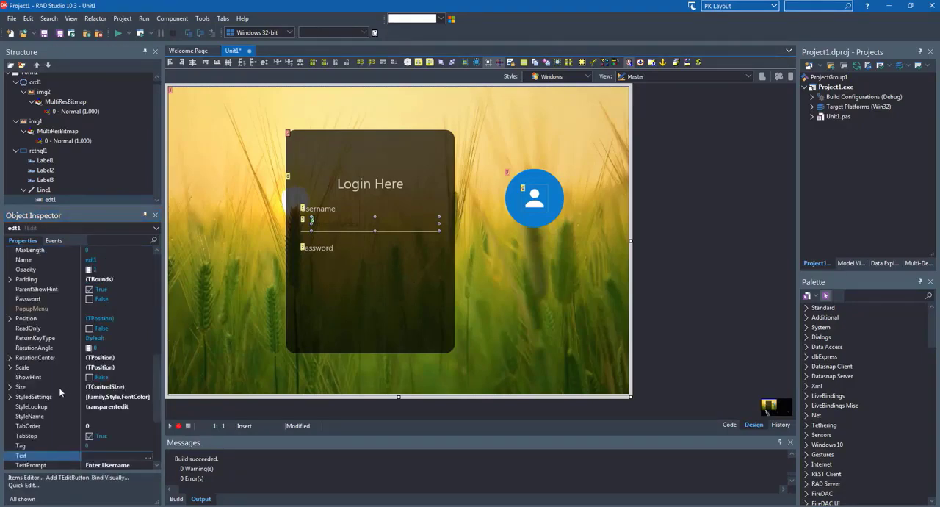
Set the username edit box's text font color to White
scroll(12, 387, "down", 2)
scroll(22, 405, "down", 1)
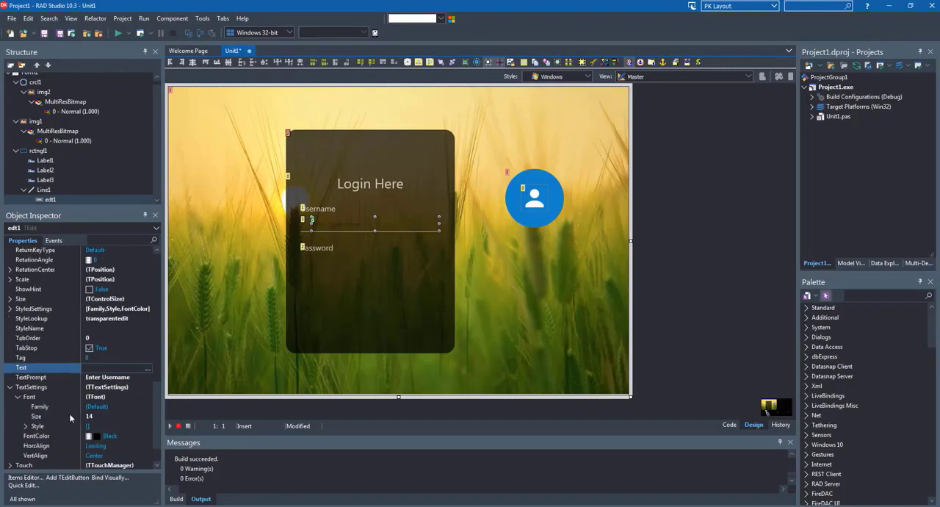
left_click(122, 437)
double_click(138, 437)
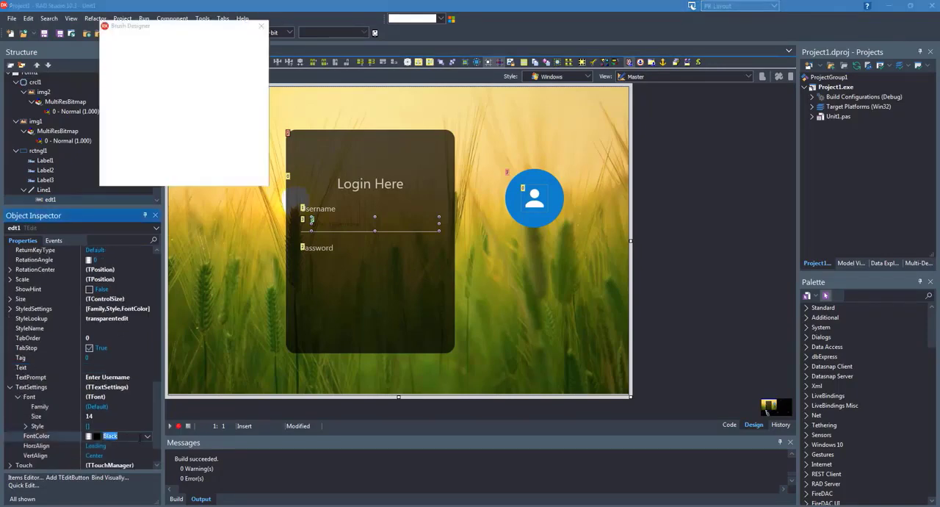
left_click_drag(116, 91, 114, 36)
left_click(244, 177)
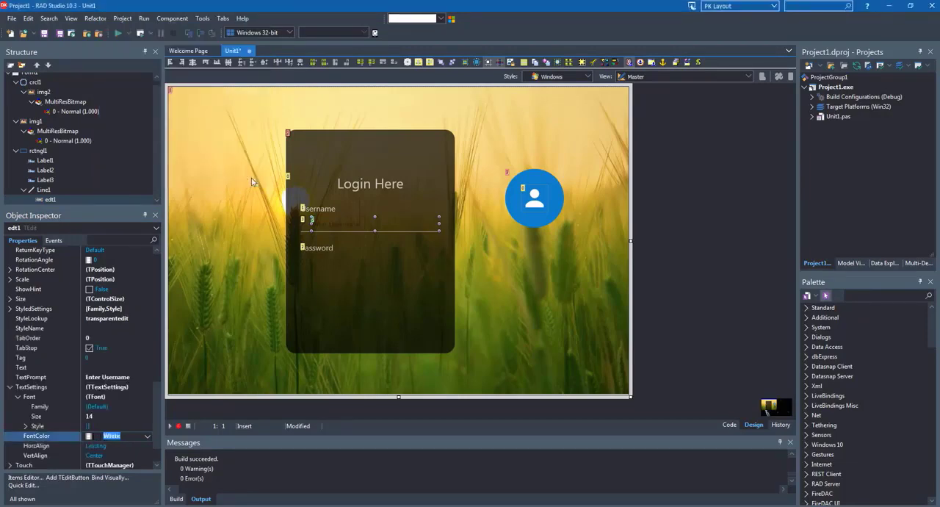
Duplicate the username line with its nested edit box inside the dark panel and place the copy directly beneath the Password label
left_click(304, 226)
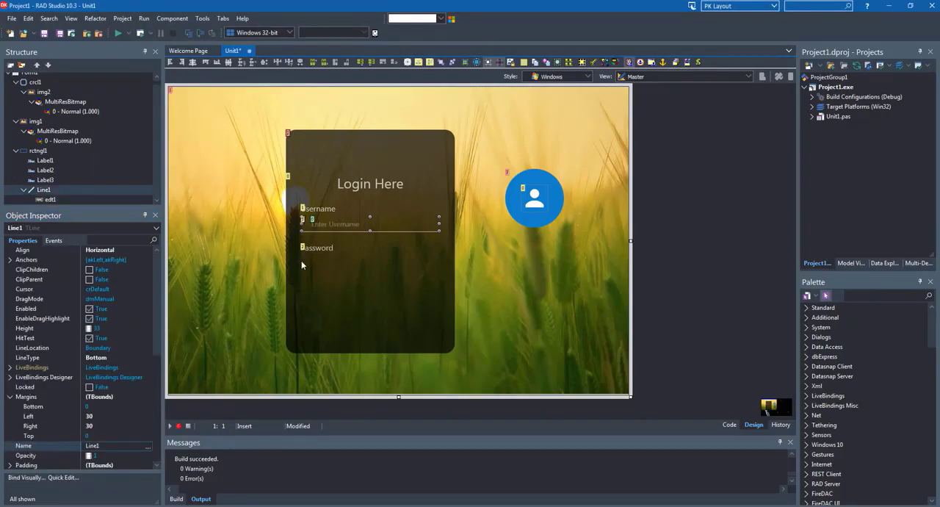
left_click(317, 265)
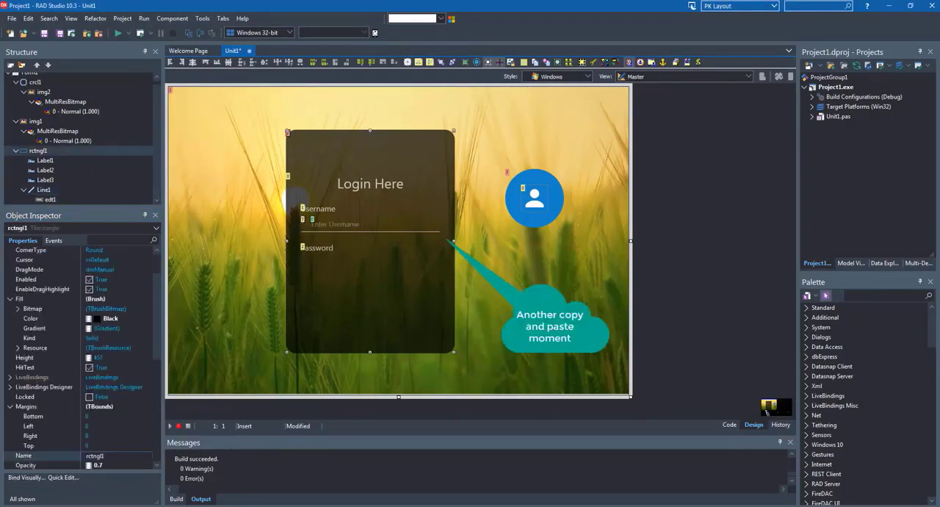
left_click(248, 274)
key("ctrl+v")
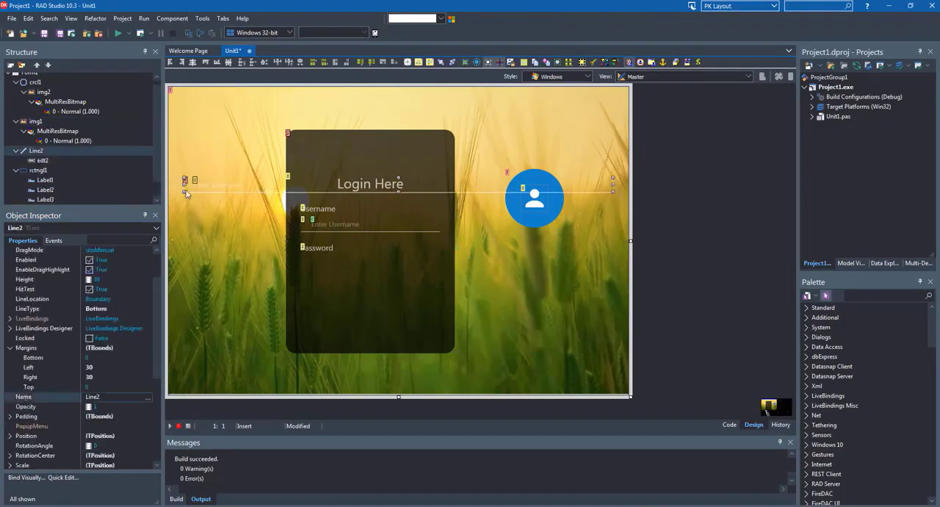
left_click_drag(33, 153, 43, 174)
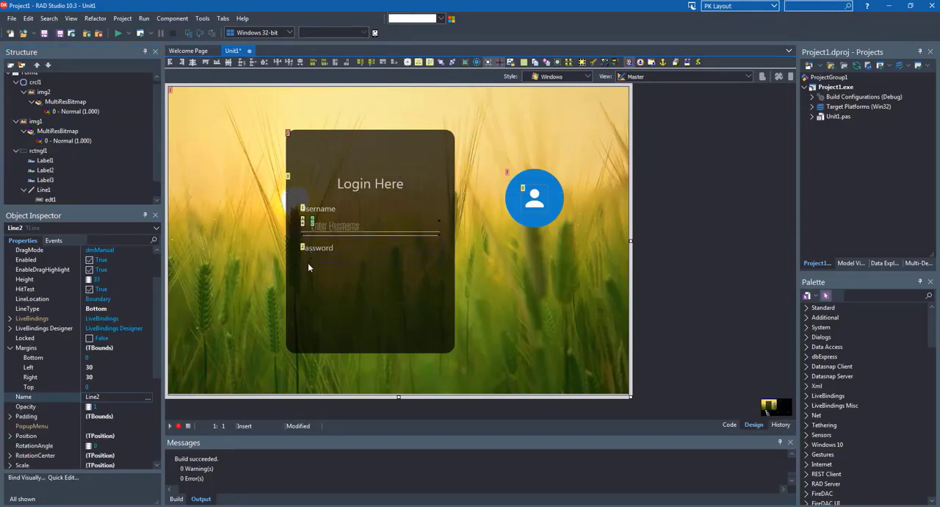
left_click_drag(304, 270, 304, 270)
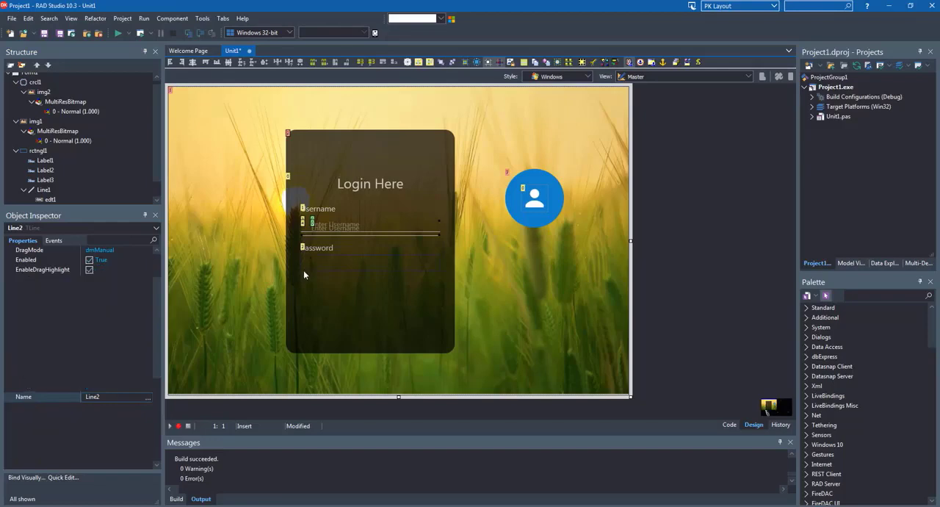
Change the TextPrompt of the edit box beneath the Password label to "Enter Password"
left_click(334, 263)
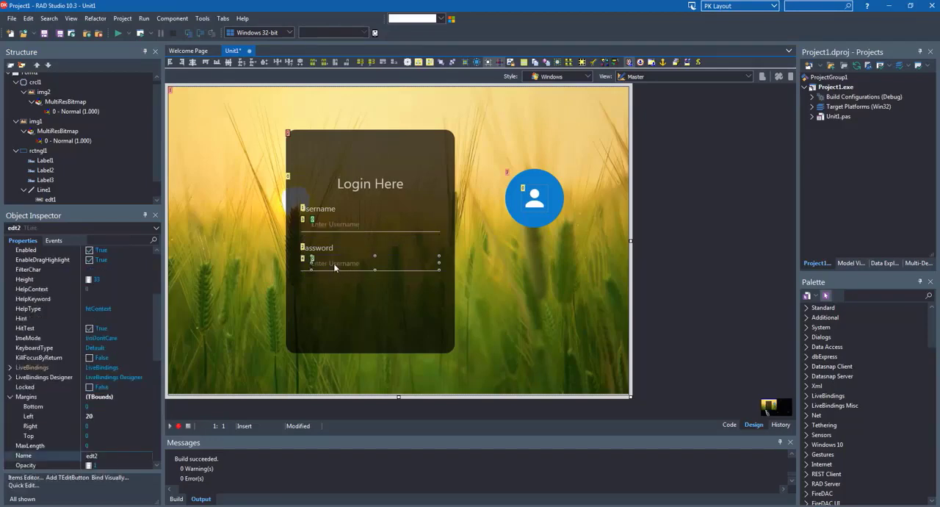
scroll(118, 376, "down", 5)
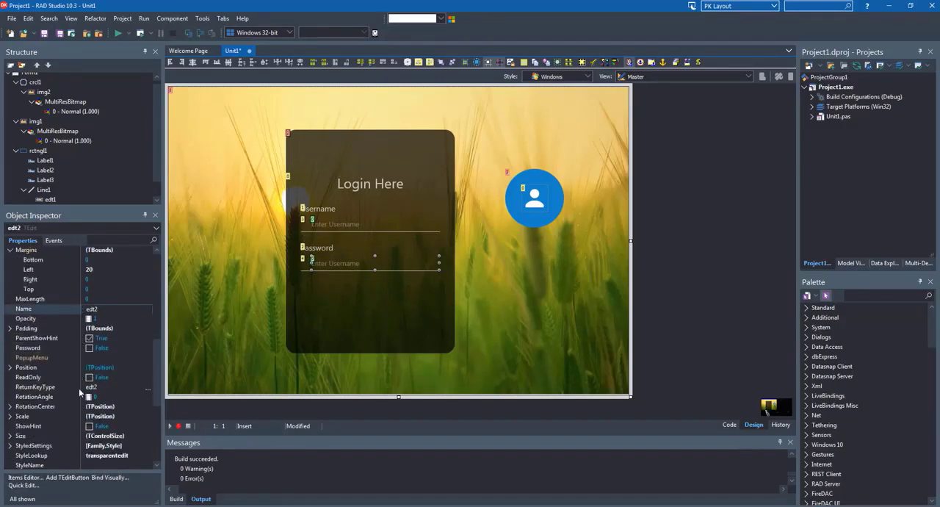
scroll(78, 365, "down", 4)
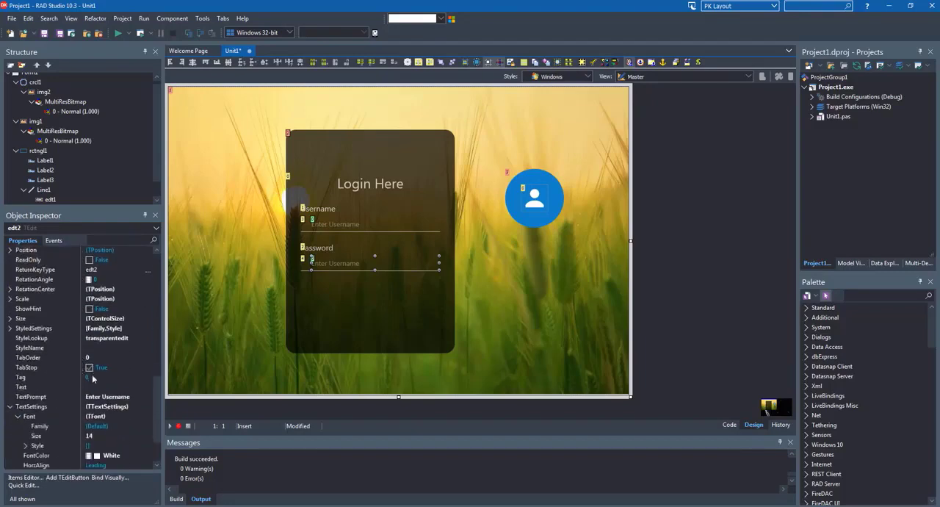
left_click(106, 398)
double_click(114, 397)
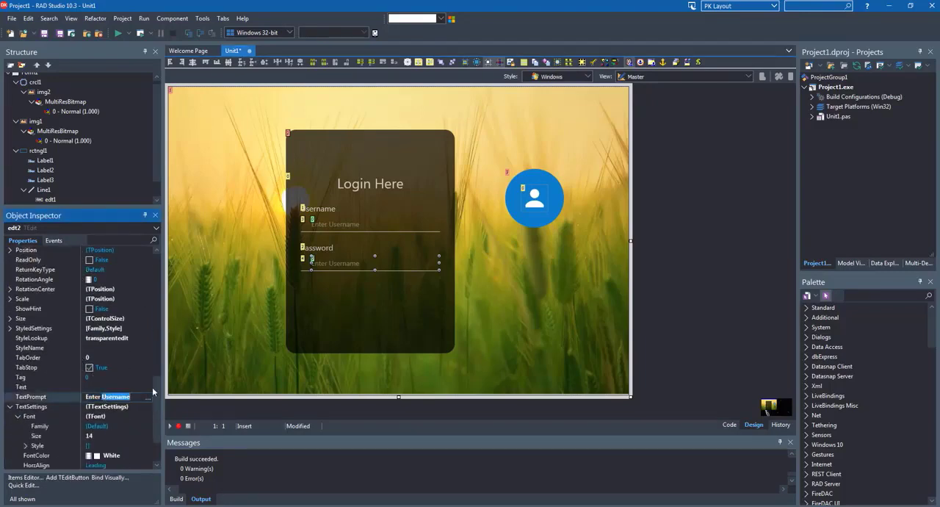
type("Password")
key("Return")
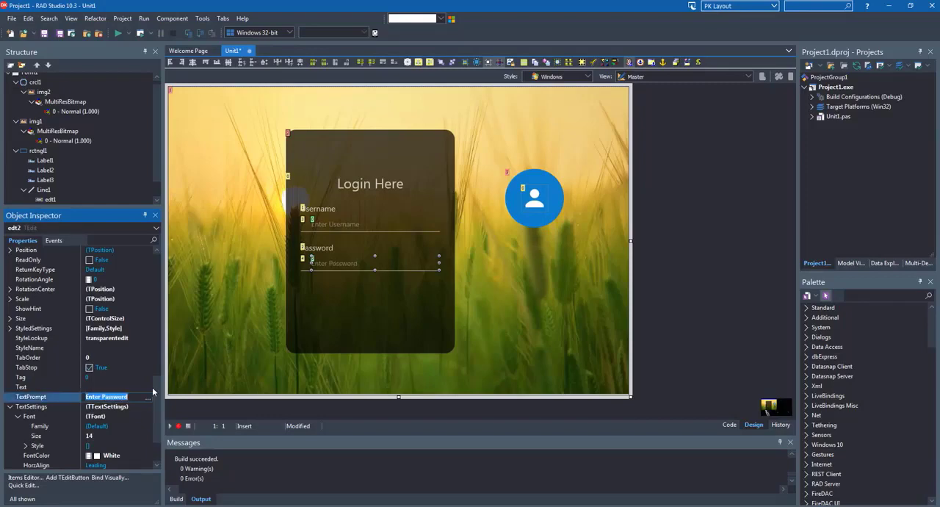
Enable the Password property on the password edit box and extend the dark panel downward to a height of about 465
left_click(11, 408)
left_click(12, 408)
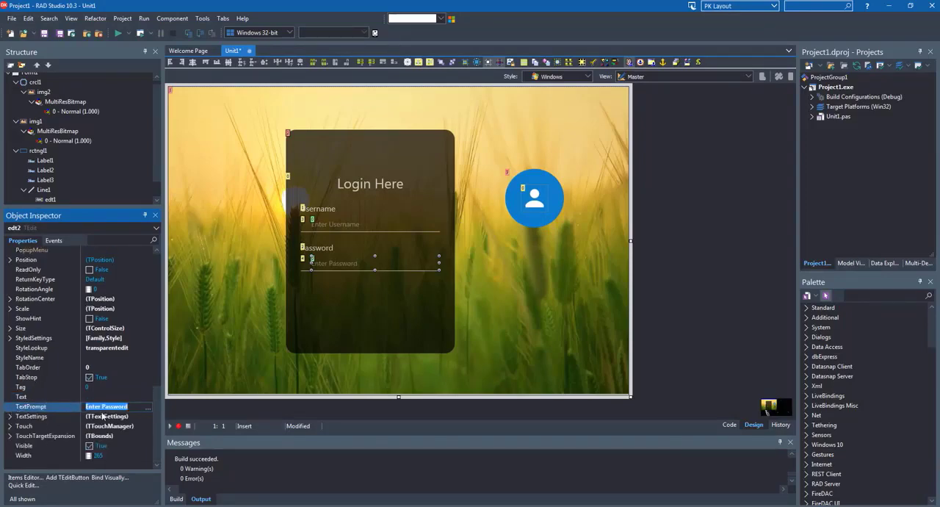
scroll(59, 354, "up", 2)
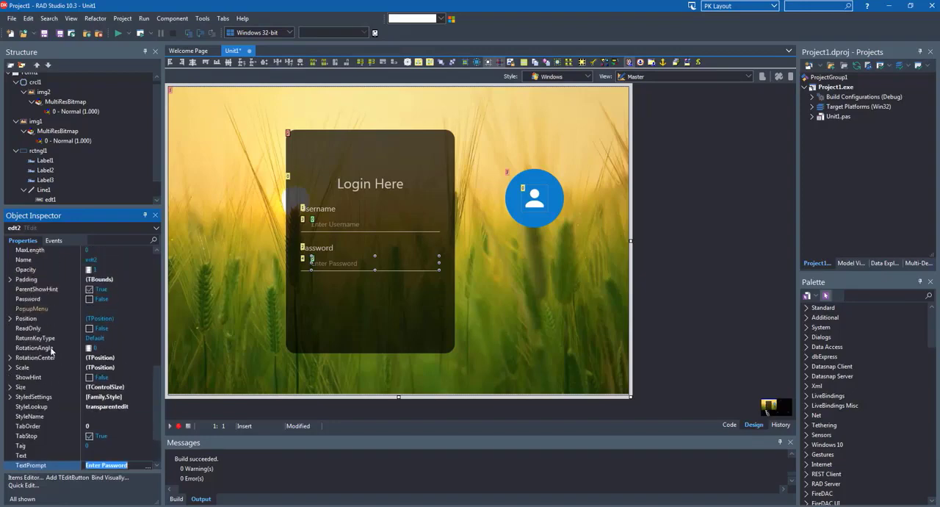
left_click(24, 299)
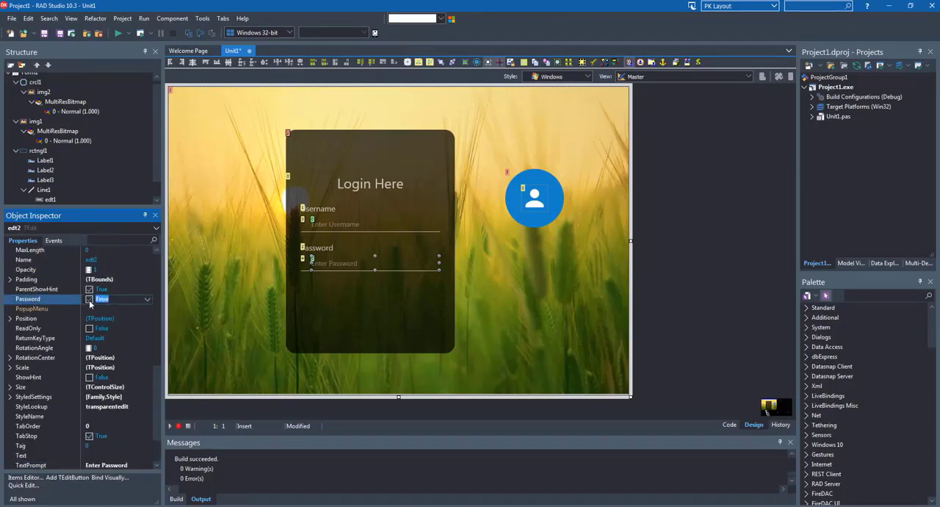
left_click(339, 292)
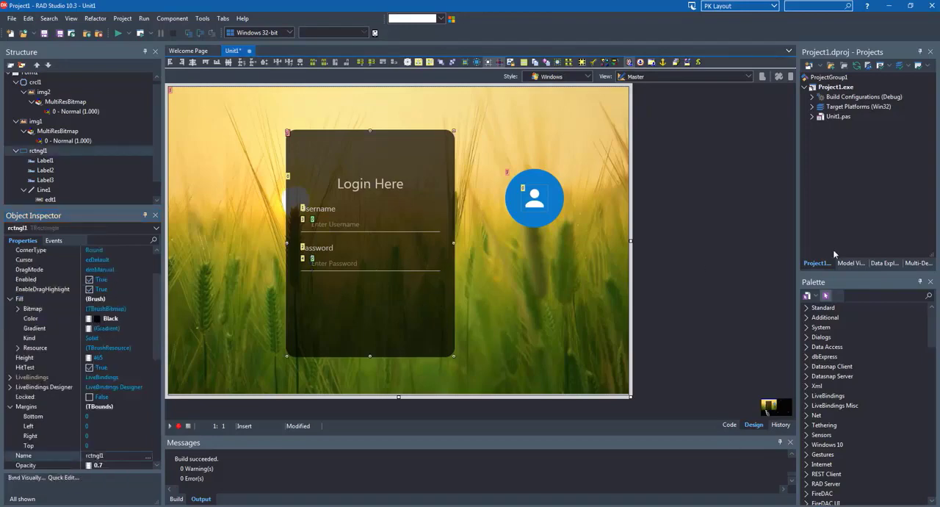
Find the TRoundRect shape in the component palette and add one to the form below the avatar circle
left_click(861, 296)
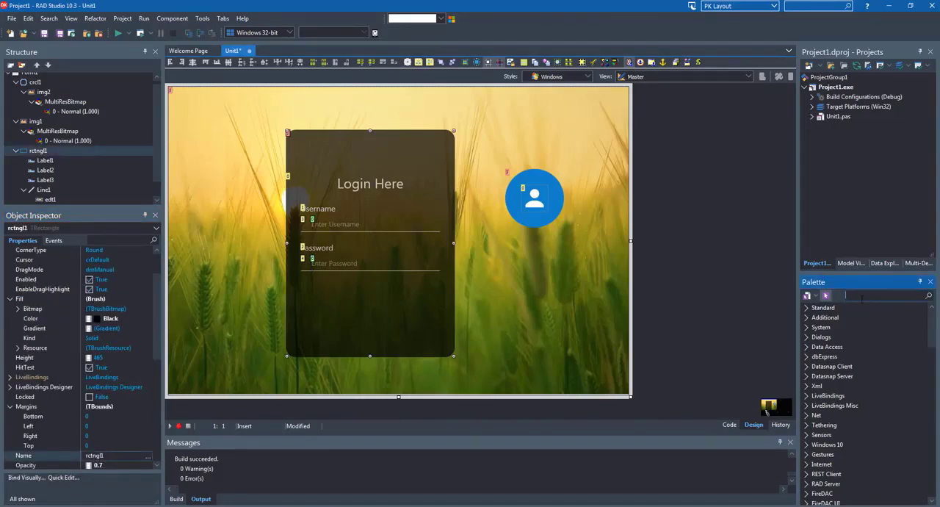
type("roun")
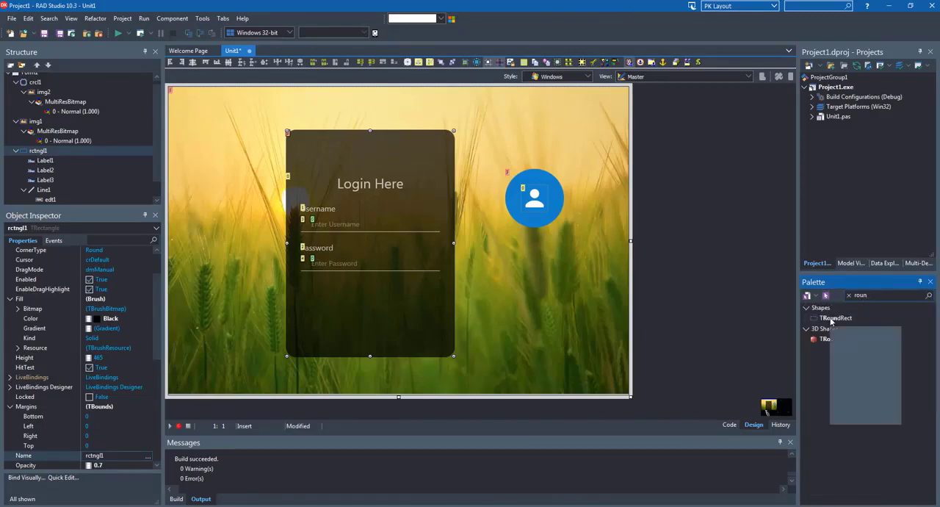
left_click_drag(831, 321, 583, 311)
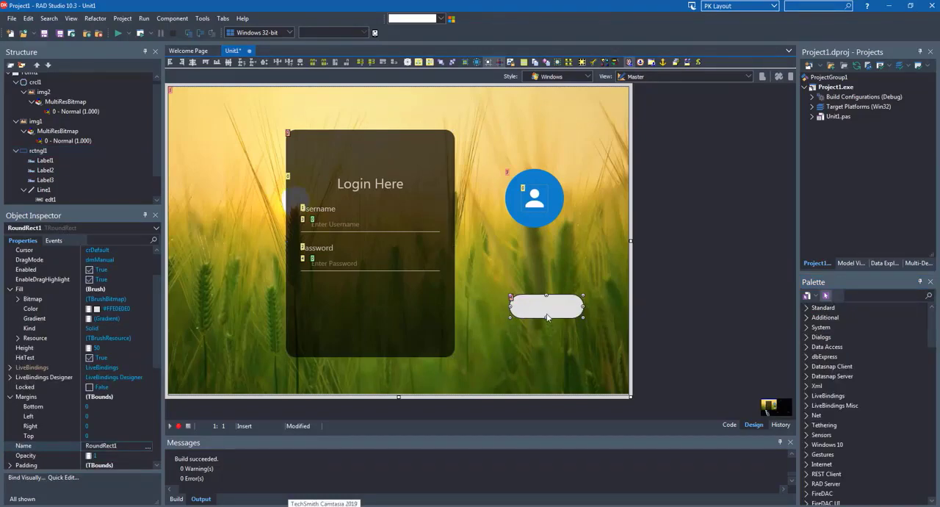
Set the Stroke Kind of the rounded rectangle to None
scroll(91, 406, "down", 7)
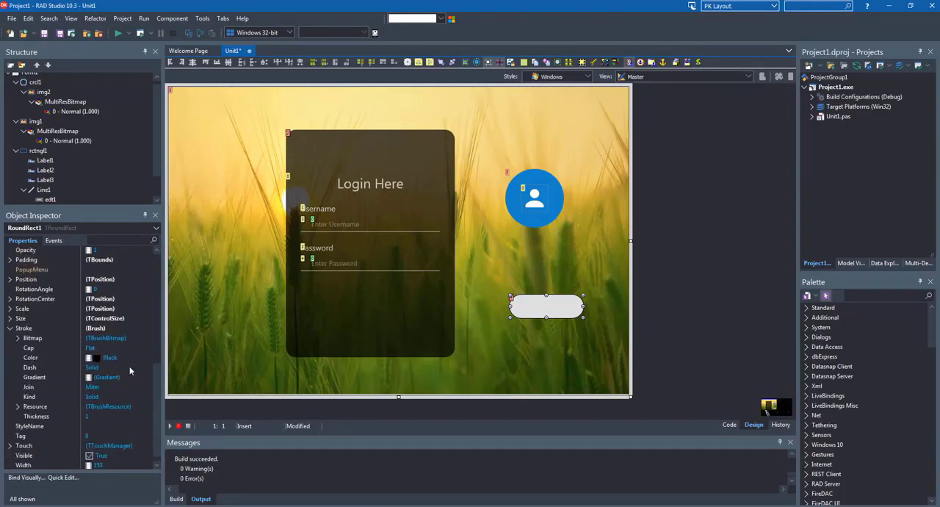
left_click(121, 397)
left_click(147, 398)
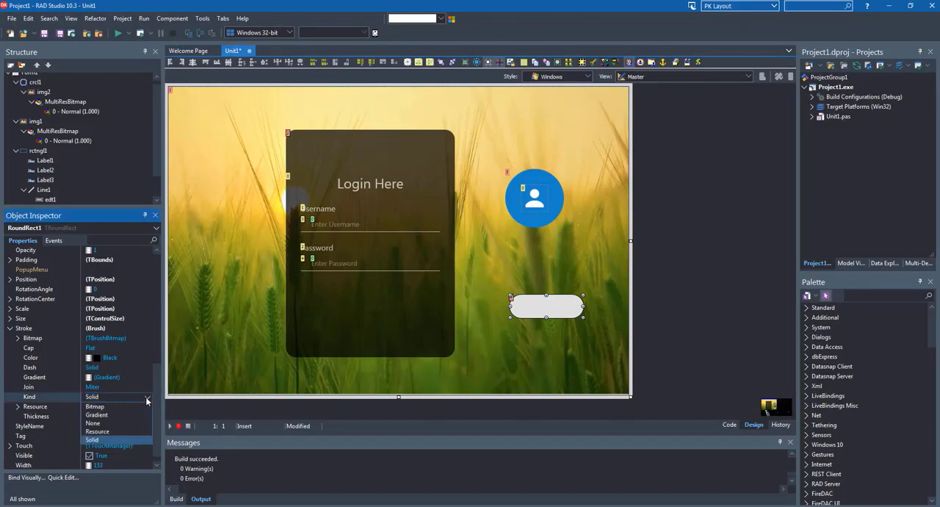
left_click(96, 424)
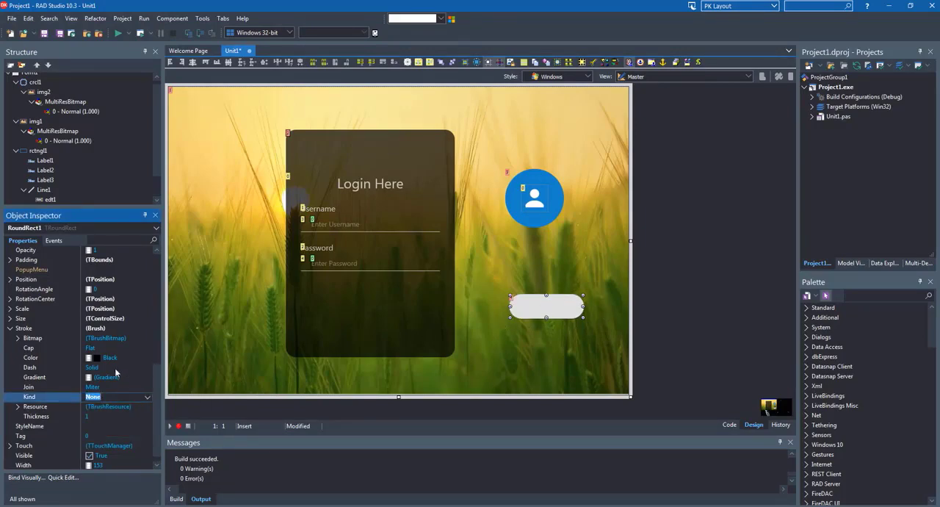
Copy the avatar circle's fill color #FF1683C6 to the rounded rectangle's fill
scroll(93, 325, "up", 3)
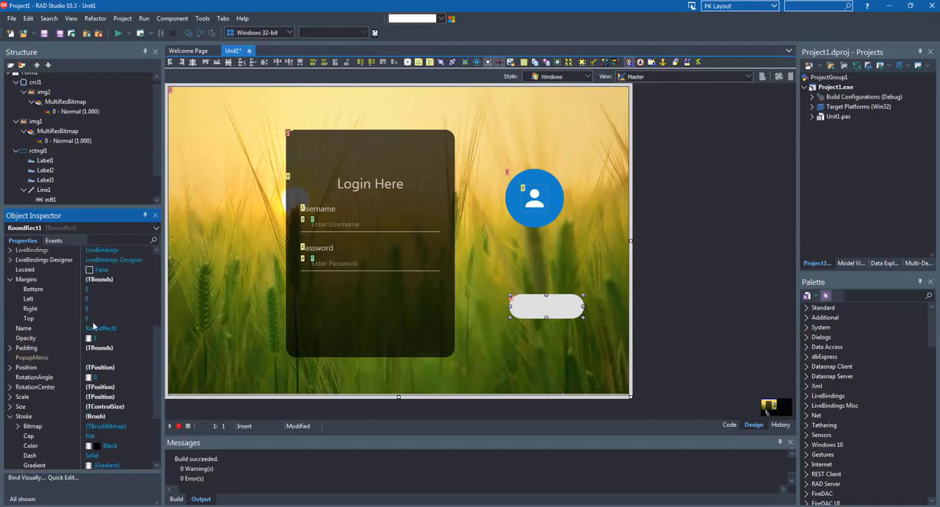
left_click(510, 208)
scroll(93, 388, "down", 3)
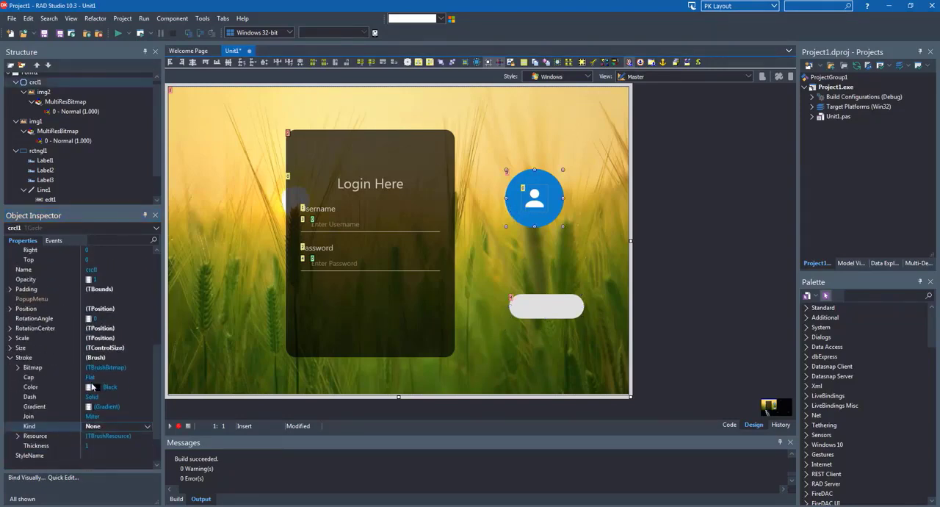
scroll(93, 387, "up", 3)
scroll(92, 387, "up", 5)
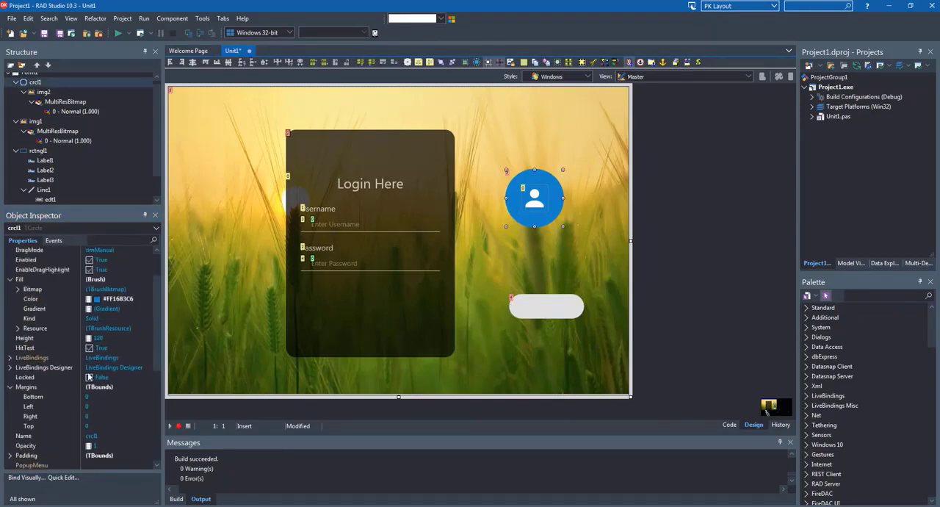
left_click(51, 296)
key("ctrl+c")
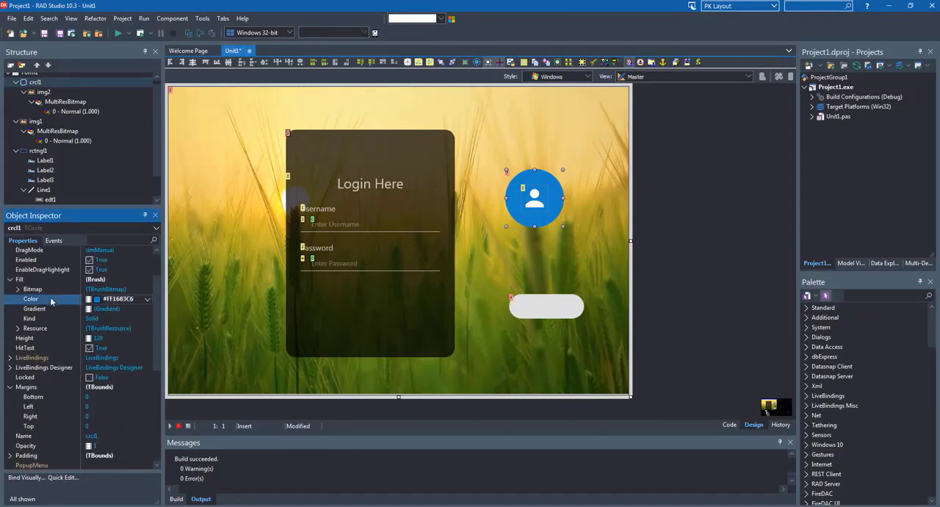
left_click(526, 309)
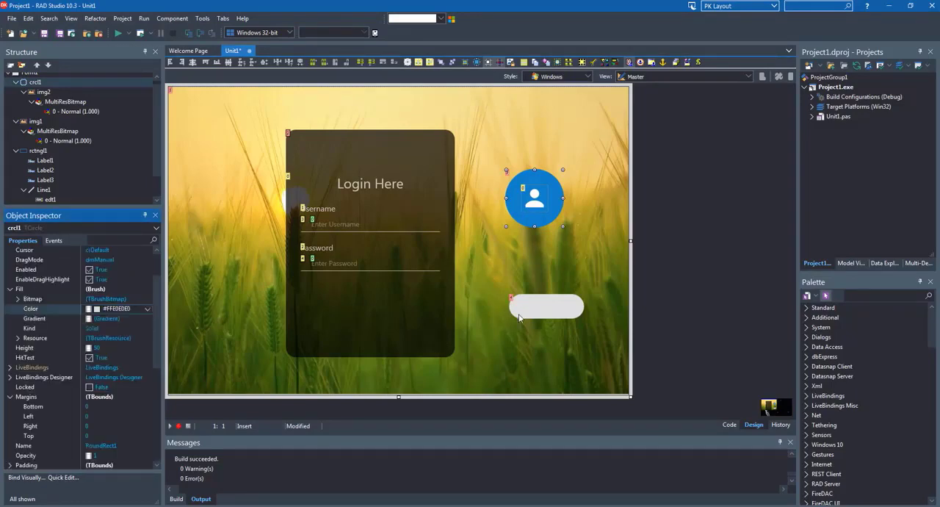
left_click(55, 311)
key("ctrl+v")
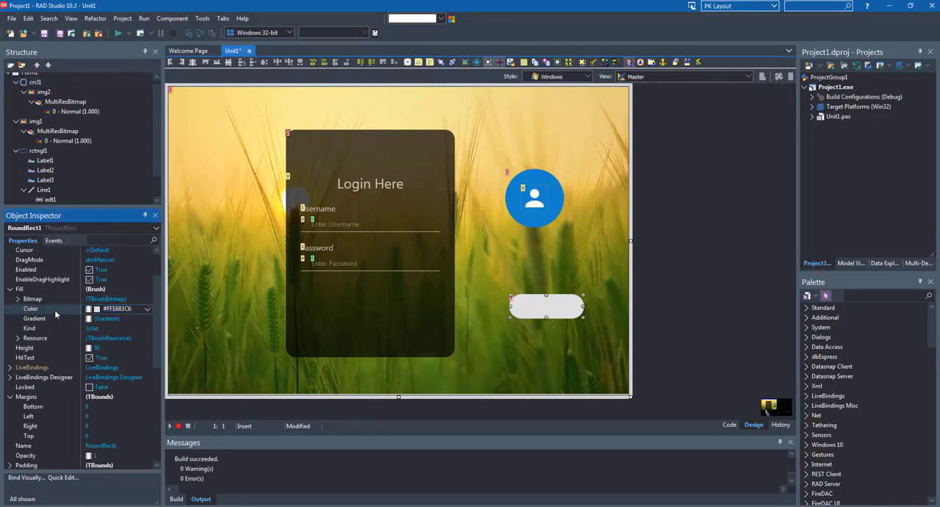
key("Return")
left_click(547, 314)
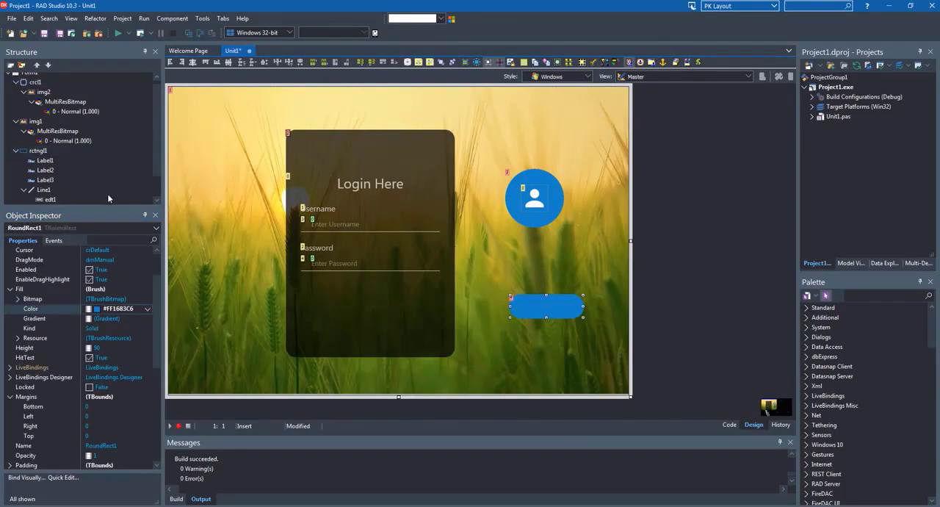
Nest the rounded rectangle in the dark panel near its lower-right corner, with its height reduced to about 41
scroll(72, 134, "down", 1)
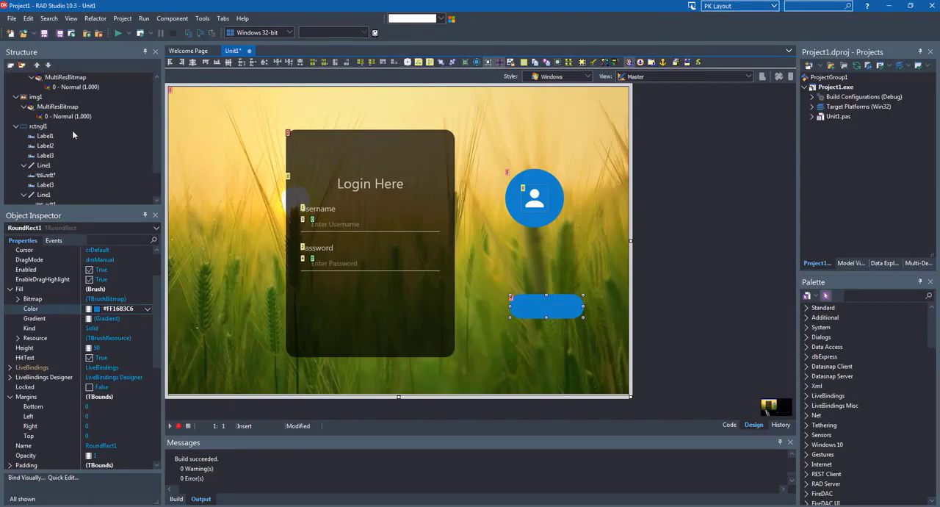
left_click(44, 141)
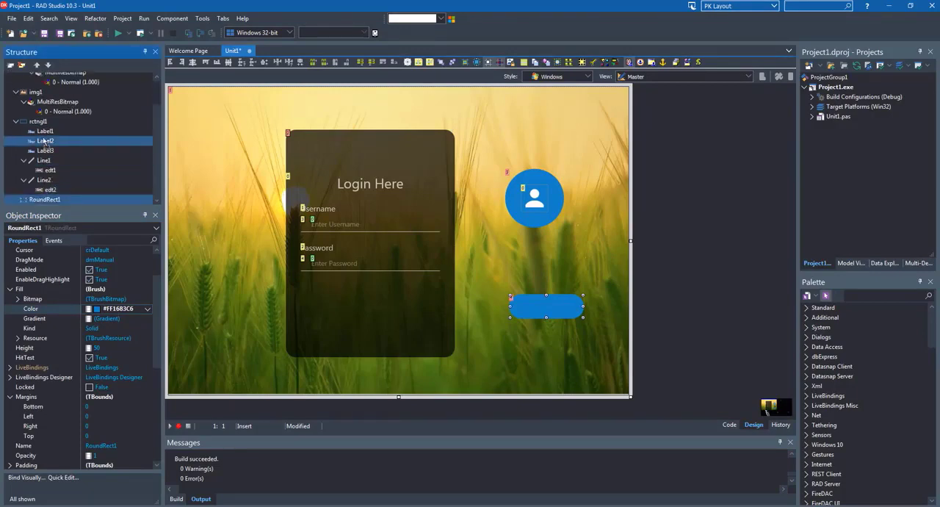
left_click_drag(44, 141, 38, 125)
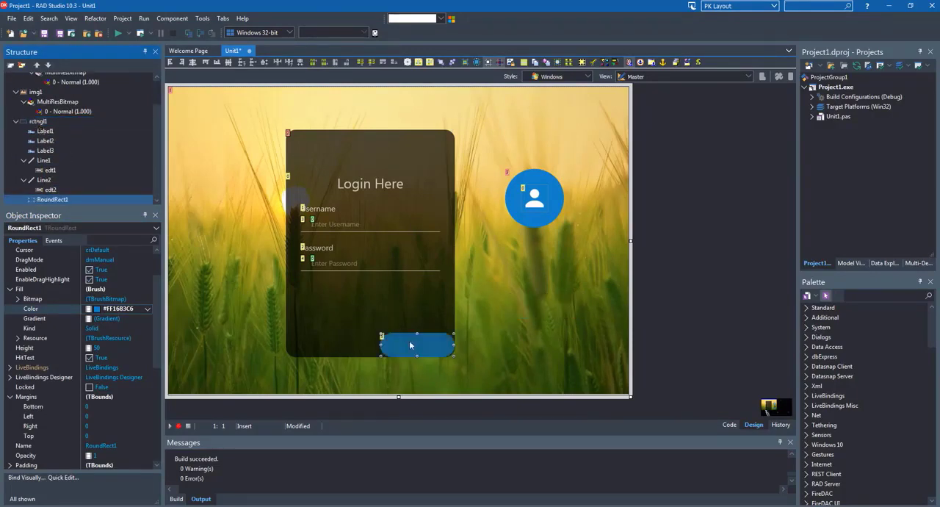
left_click_drag(410, 347, 409, 328)
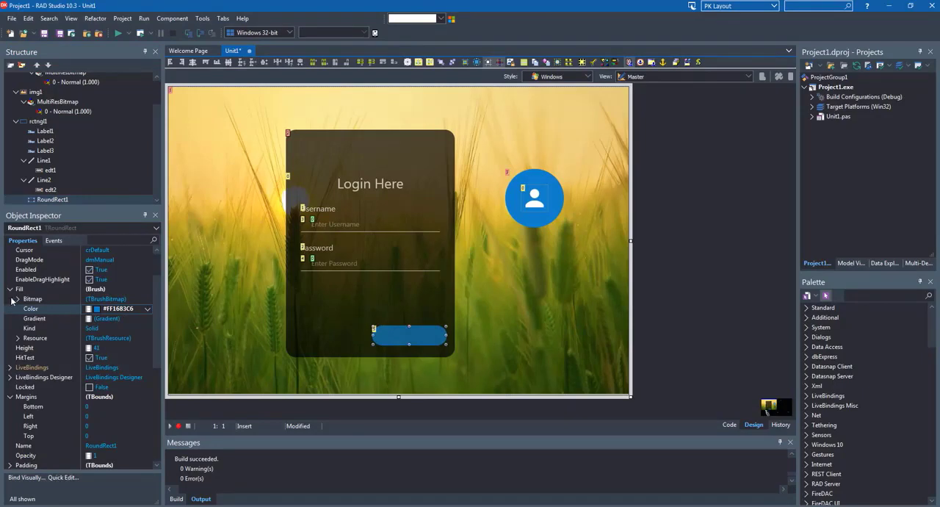
scroll(45, 380, "up", 2)
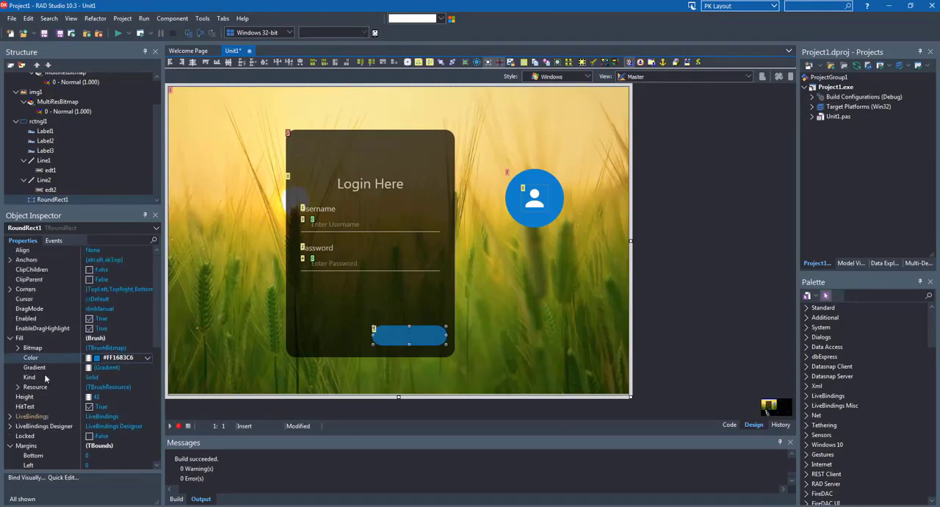
Set the blue rounded rectangle's Align property to Horizontal
left_click(137, 248)
left_click(146, 252)
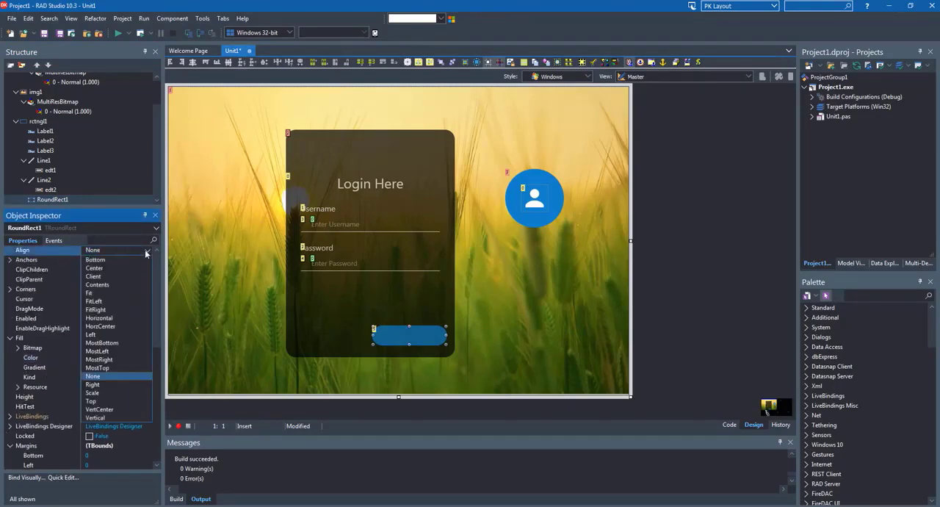
left_click(107, 318)
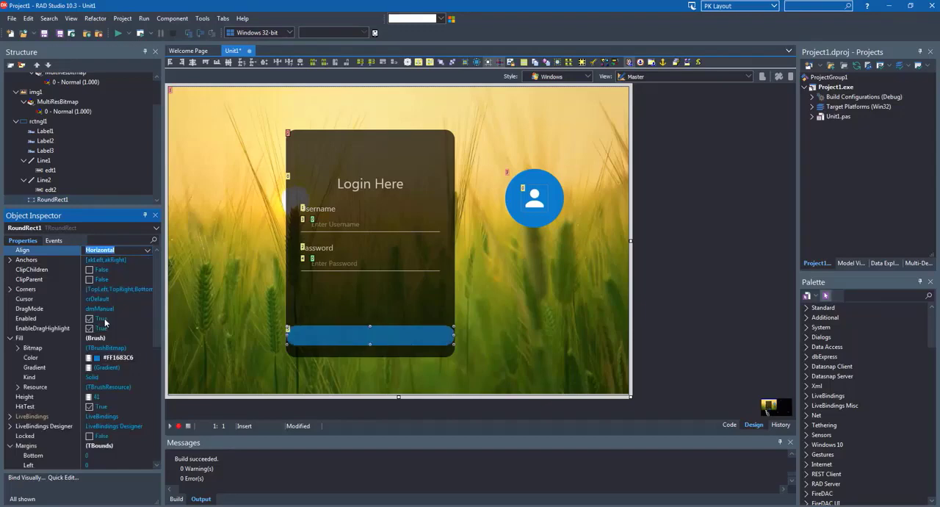
Set the rounded rectangle's left and right margins to 30 and move it up just below the password underline
left_click(10, 338)
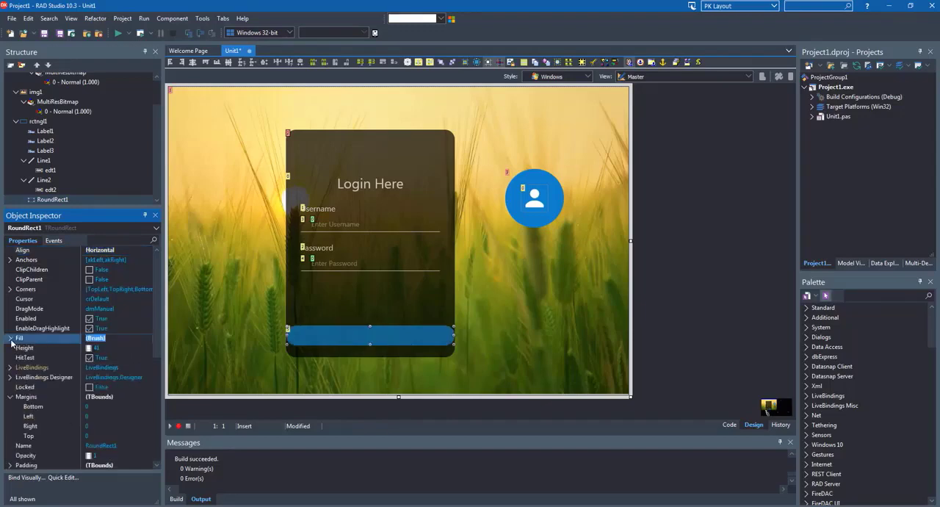
left_click(46, 416)
type("30")
key("Down")
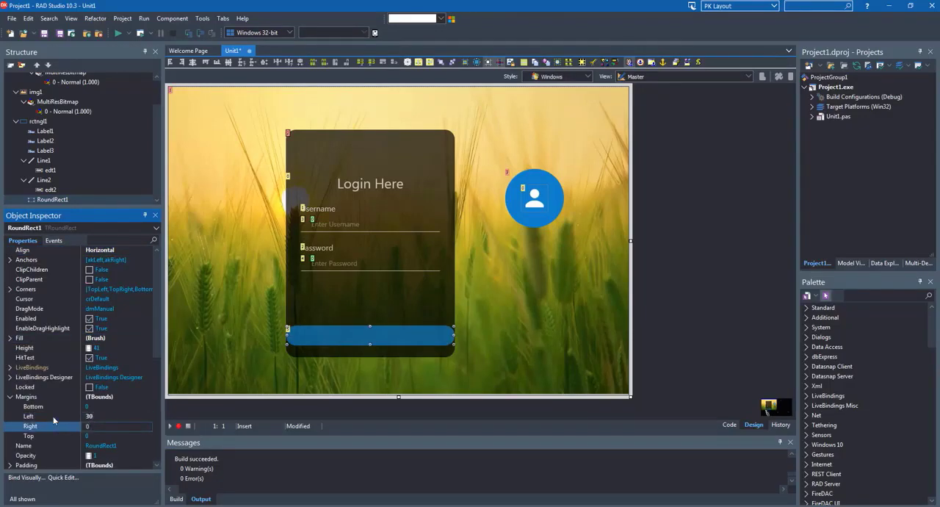
type("30")
key("Return")
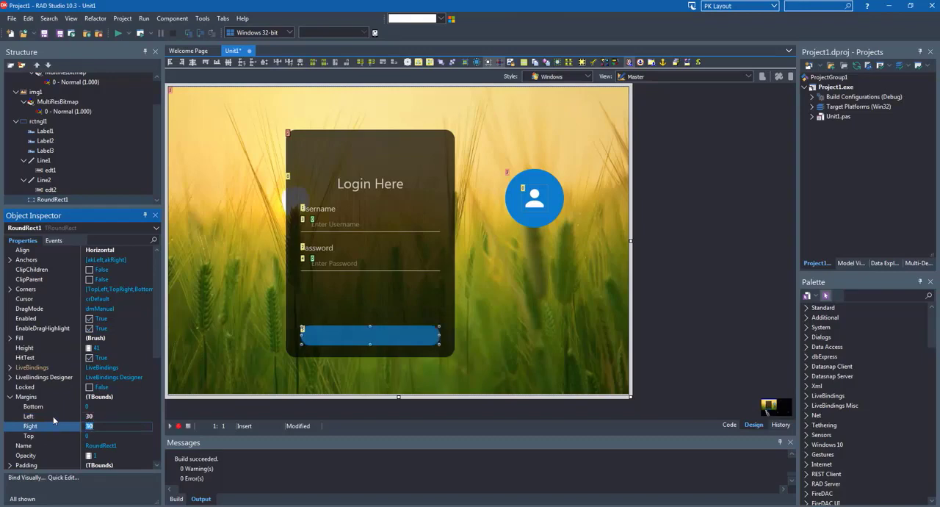
left_click_drag(371, 341, 372, 298)
left_click(514, 296)
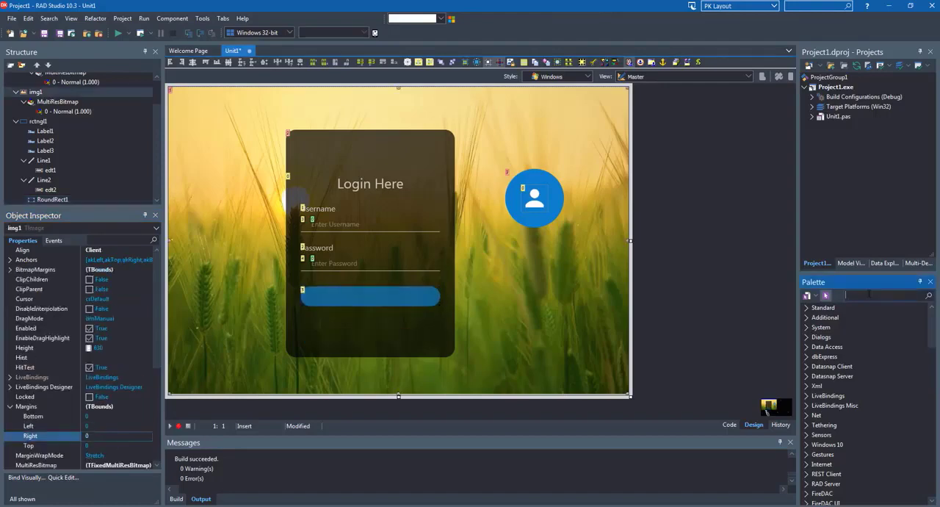
Find TLabel in the component palette, add one to the form and place it beside the dark panel's lower-right corner
left_click(869, 294)
type("labe")
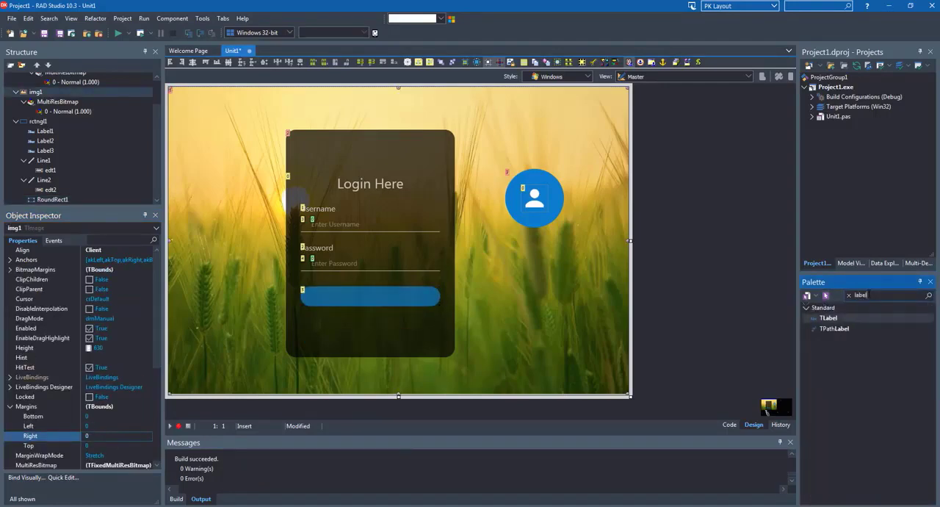
type("l")
key("Return")
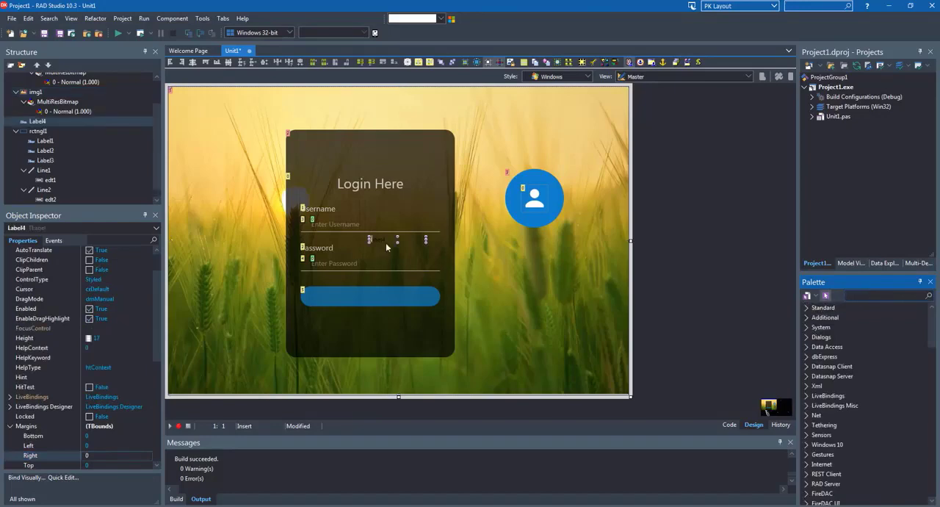
left_click_drag(386, 242, 476, 334)
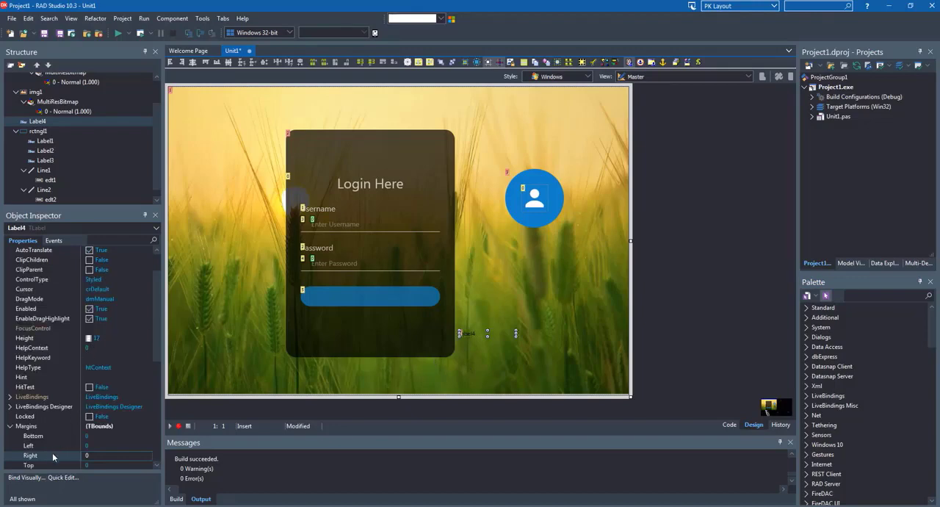
scroll(46, 453, "down", 2)
scroll(45, 450, "down", 2)
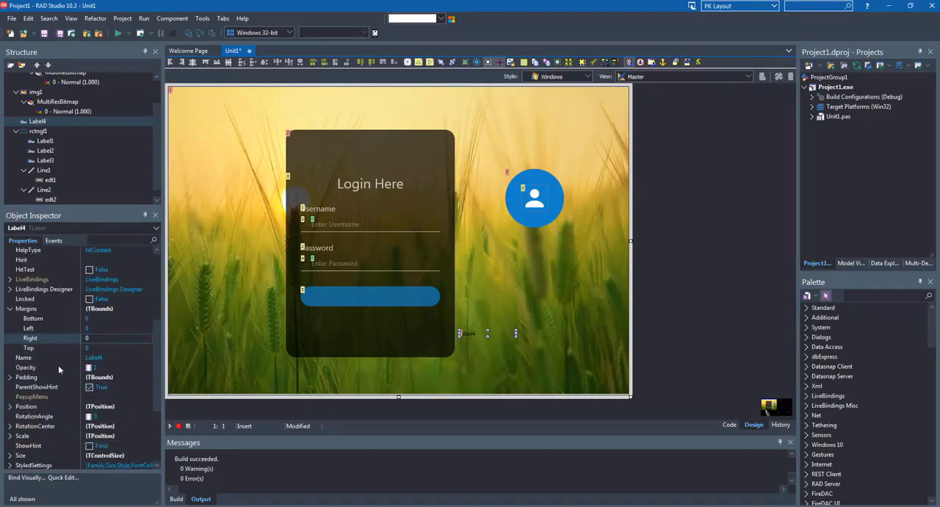
left_click(71, 357)
type("LO")
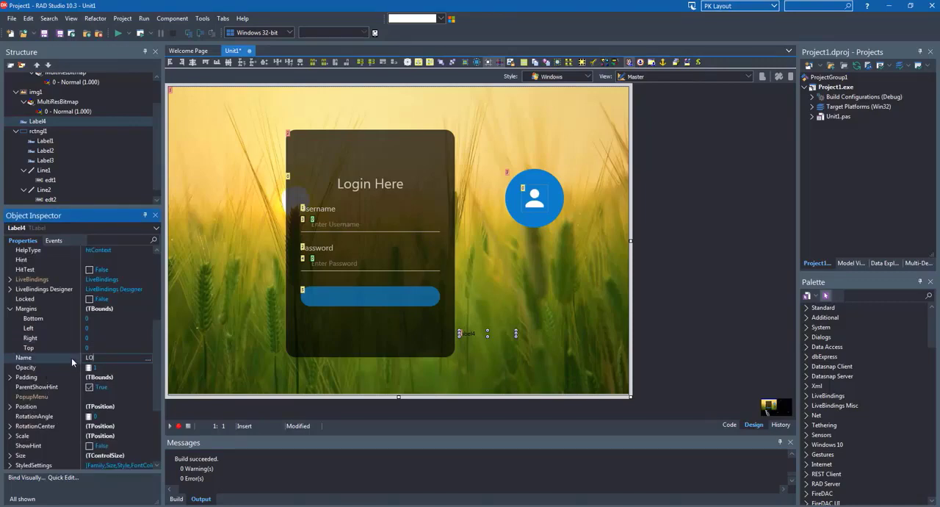
key("Escape")
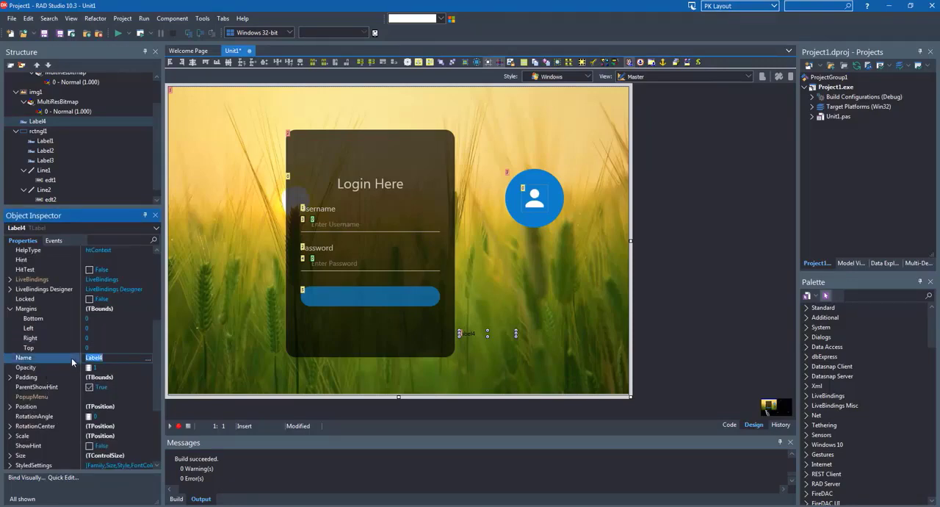
Set the new label's Text to LOGIN
scroll(53, 432, "down", 4)
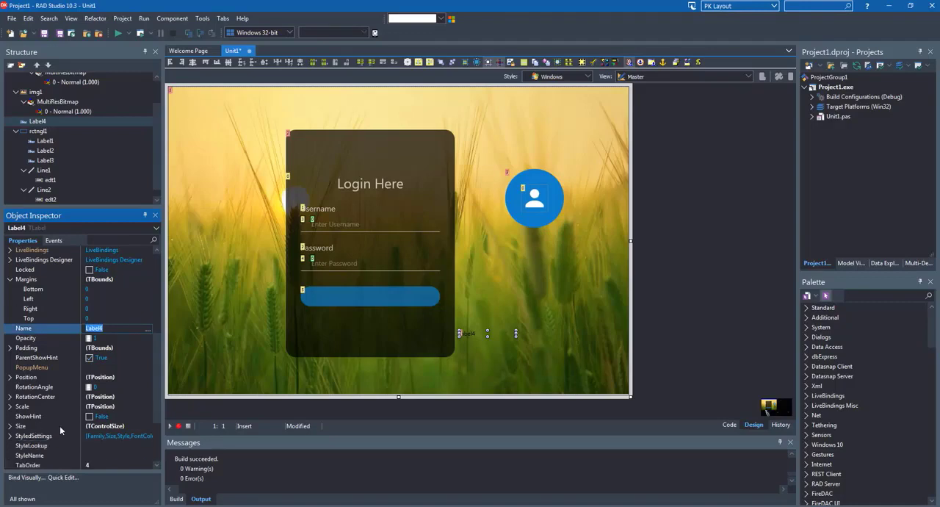
left_click(35, 407)
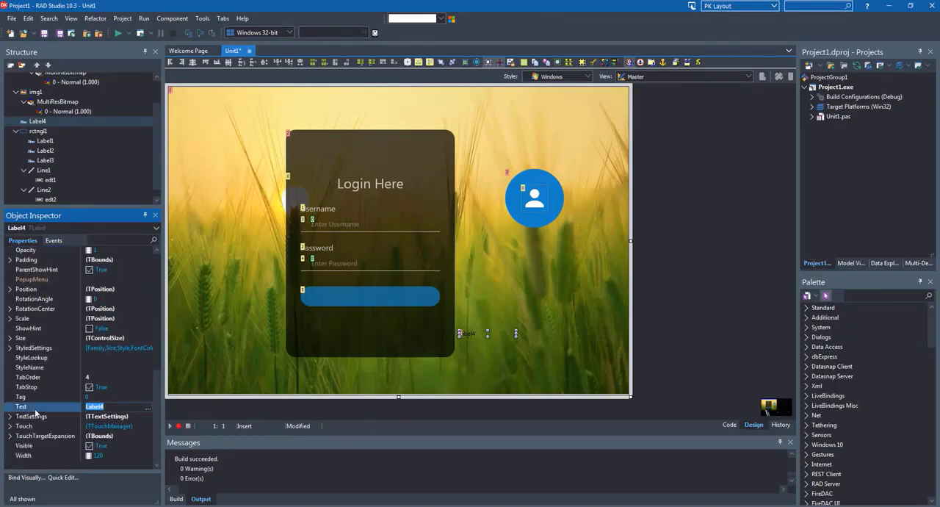
type("LOGIN")
key("Return")
Set the LOGIN label's FontColor to White in its text settings
left_click(11, 416)
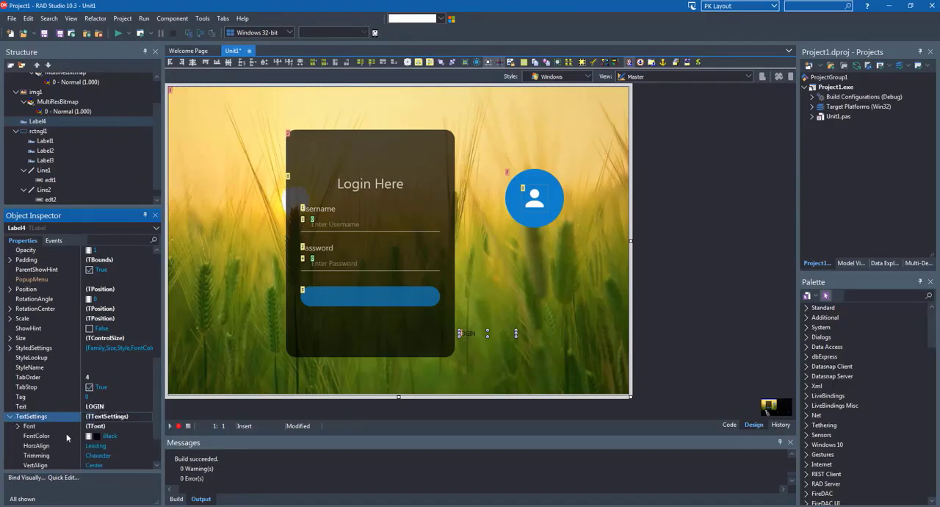
left_click(112, 439)
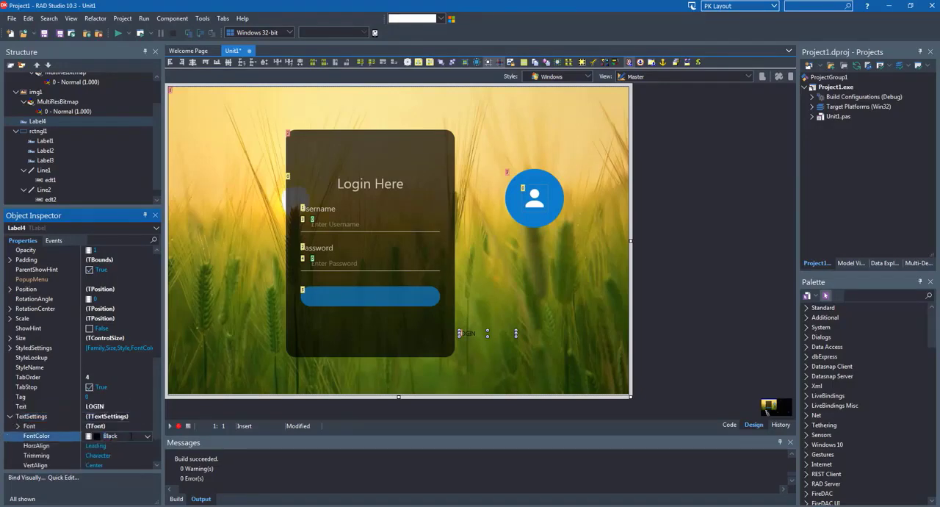
left_click(147, 436)
scroll(145, 312, "down", 15)
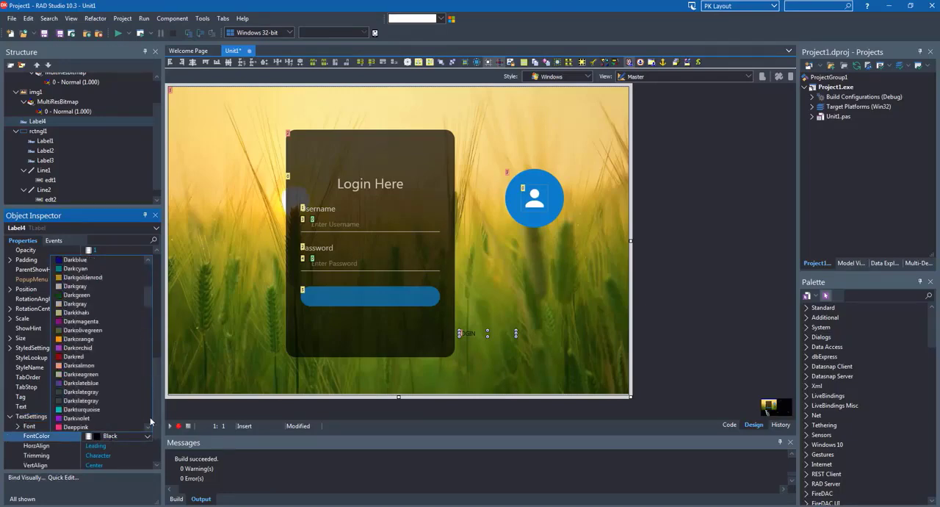
left_click(70, 375)
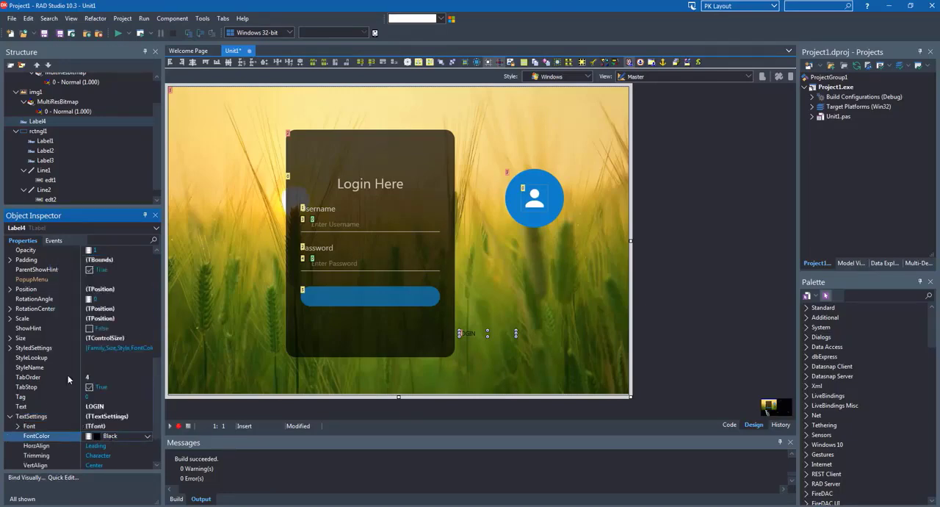
Set the LOGIN label's horizontal text alignment to Center
scroll(115, 398, "down", 2)
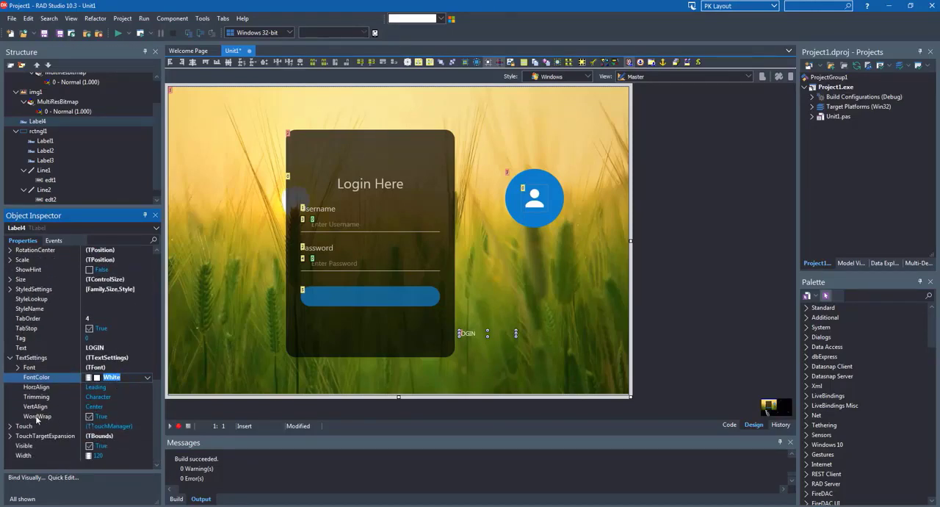
left_click(96, 387)
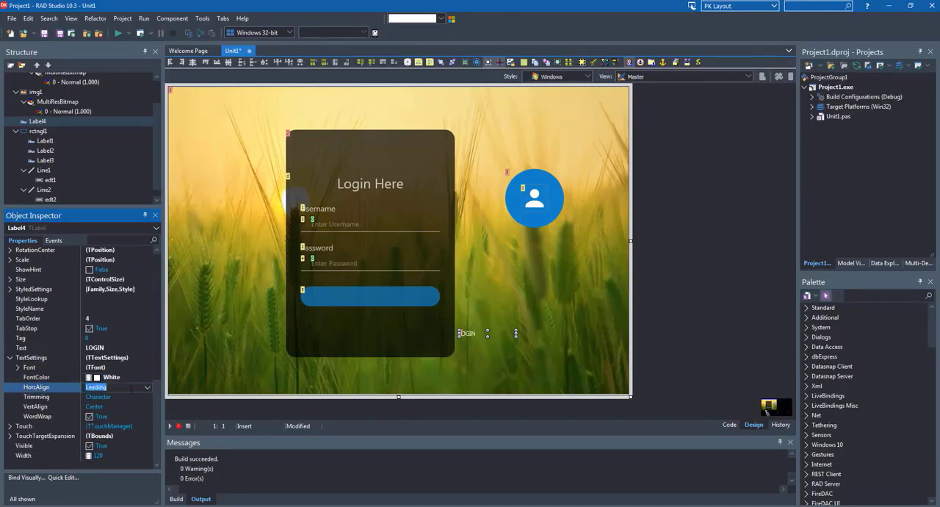
left_click(147, 387)
left_click(94, 398)
left_click(487, 335)
Nest the LOGIN label inside the blue rounded rectangle in the component structure
left_click(386, 294)
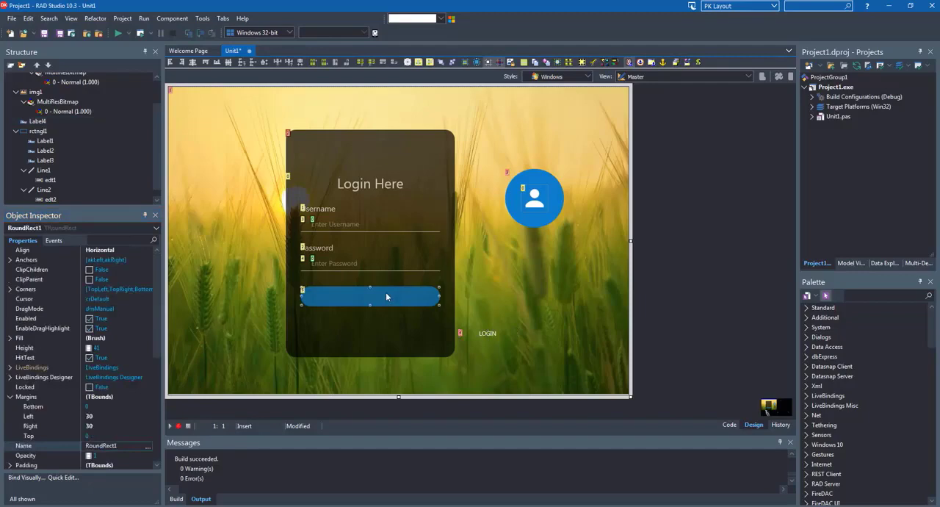
left_click(488, 333)
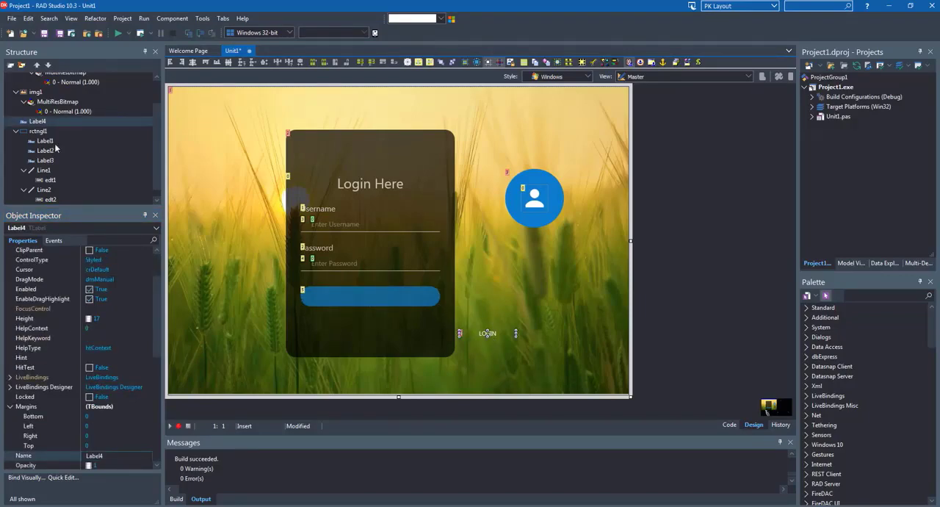
scroll(55, 150, "down", 1)
left_click_drag(32, 113, 68, 199)
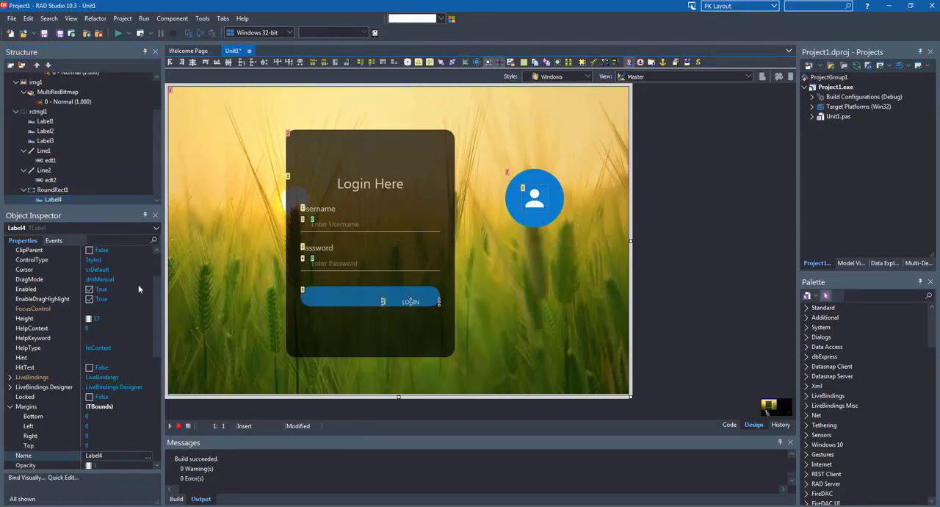
Set the LOGIN label's Align property to Client so it fills the rounded button
scroll(117, 255, "up", 2)
left_click(128, 260)
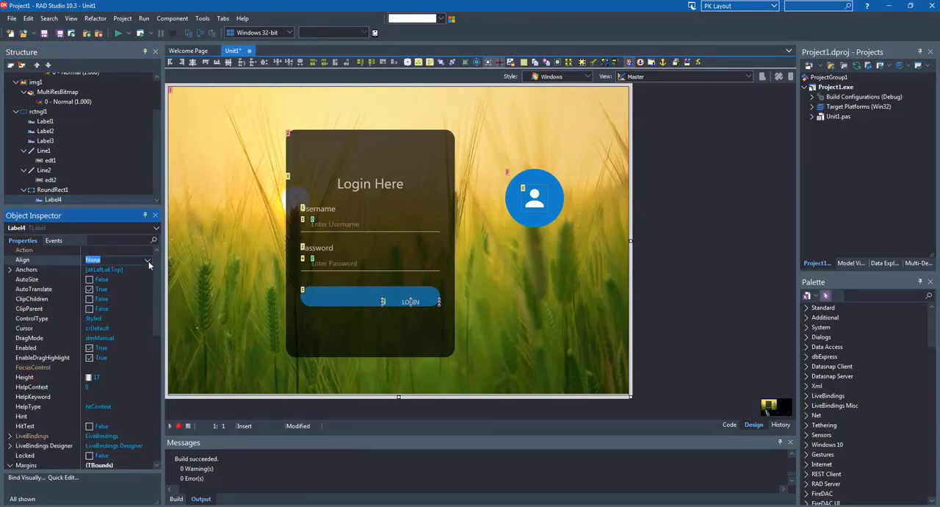
left_click(147, 260)
left_click(101, 285)
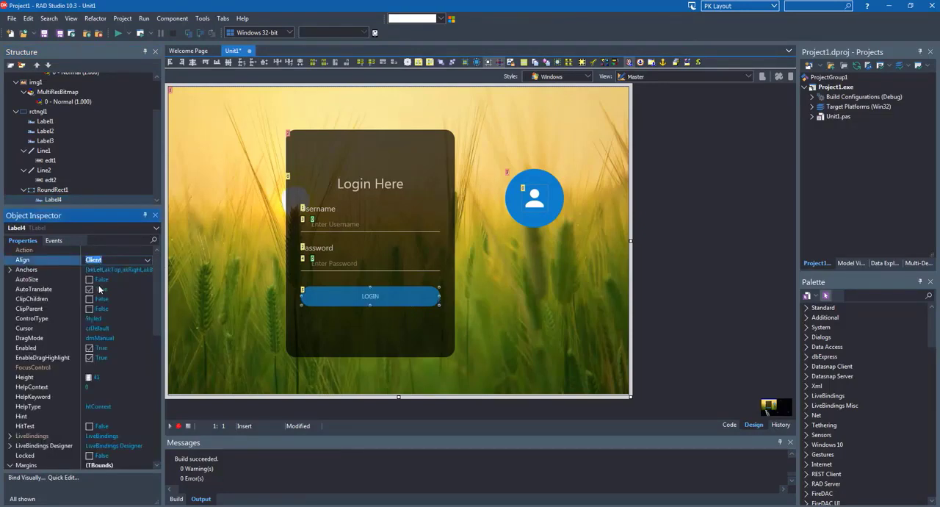
Set the LOGIN label's font size to 14 and its style to bold
scroll(112, 357, "down", 9)
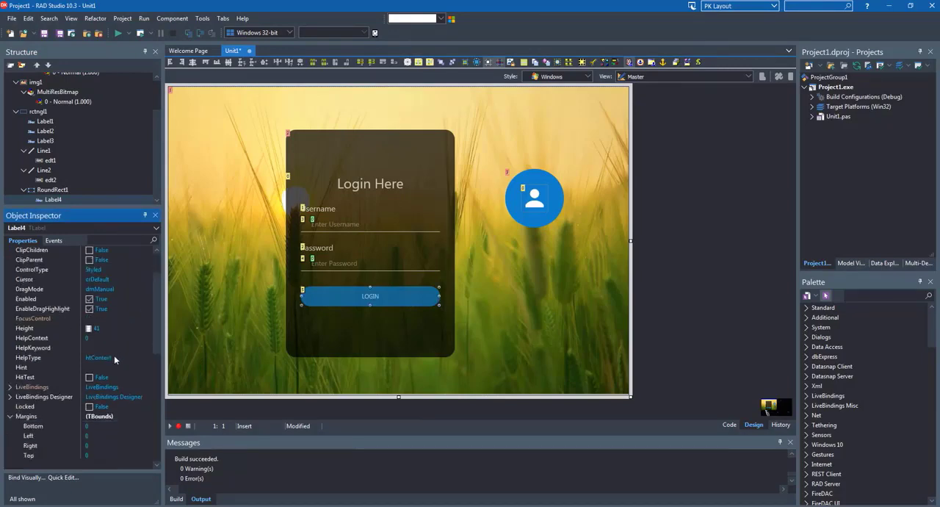
scroll(111, 359, "down", 1)
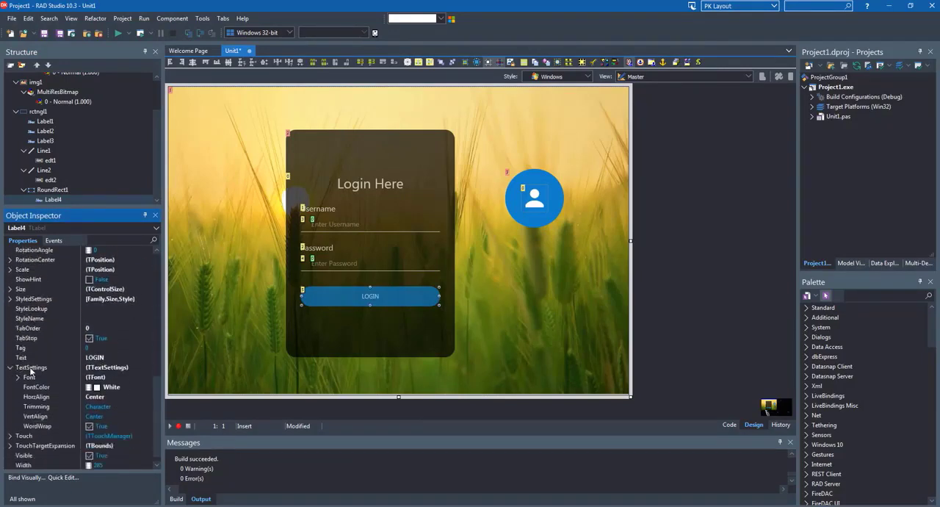
left_click(18, 377)
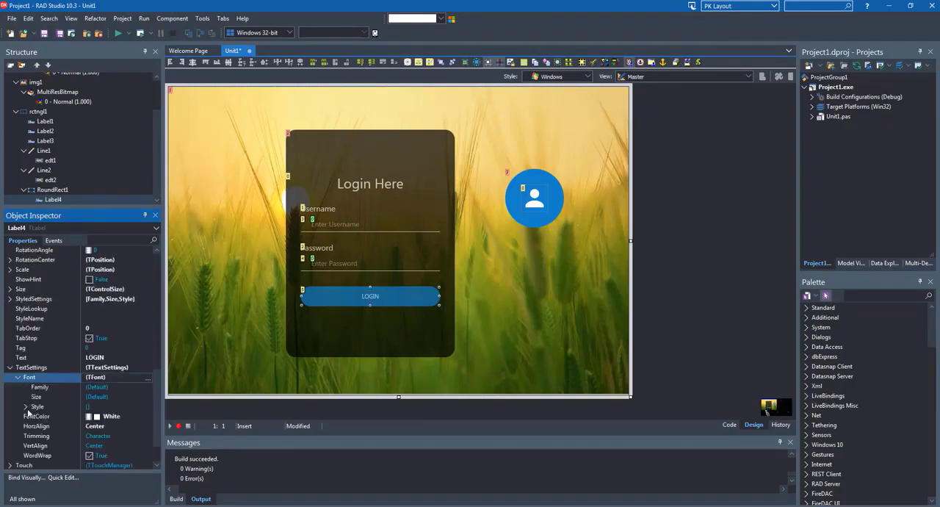
left_click(42, 398)
type("14")
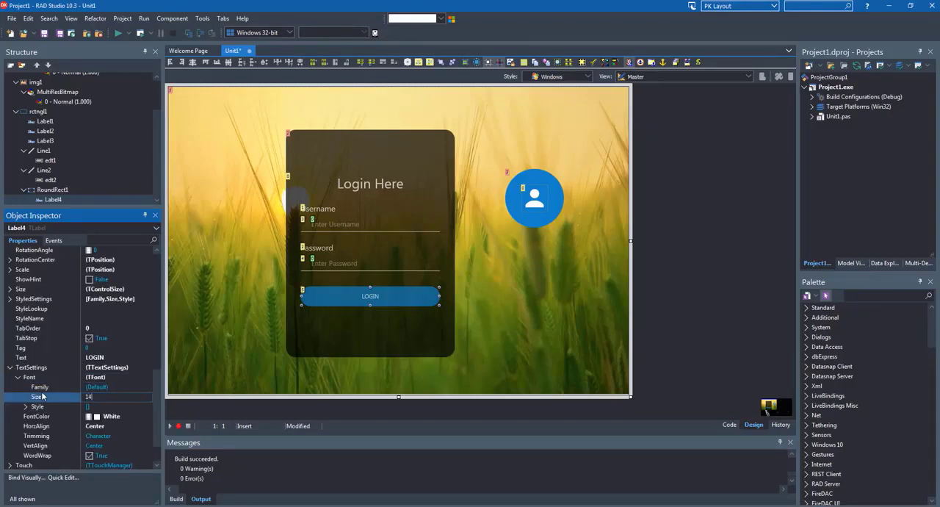
key("Return")
left_click(27, 408)
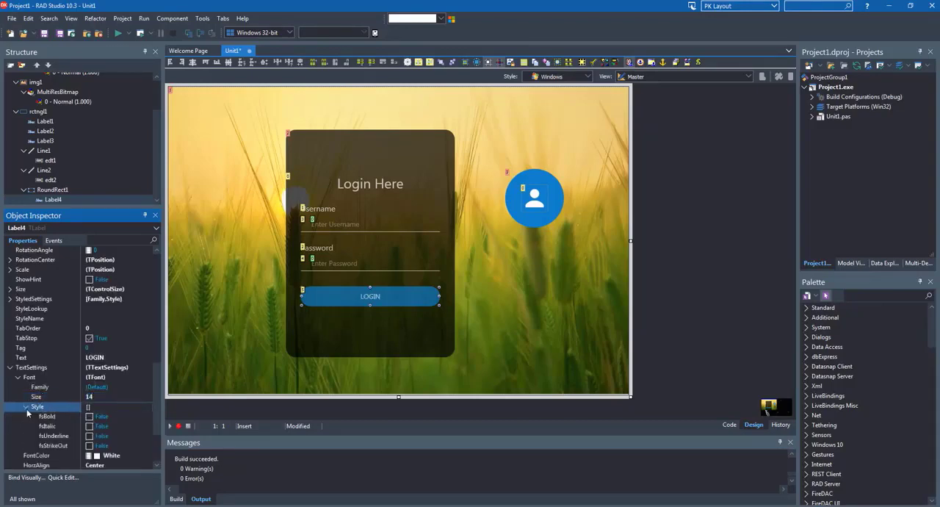
left_click(90, 416)
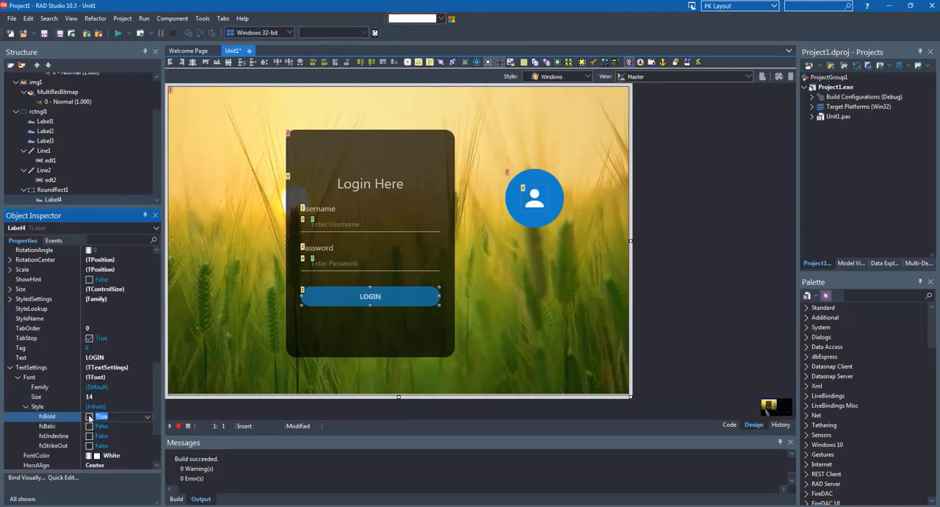
Create an OnClick handler for the rounded rectangle containing ShowMessage('Login Button Clicked');
left_click(59, 190)
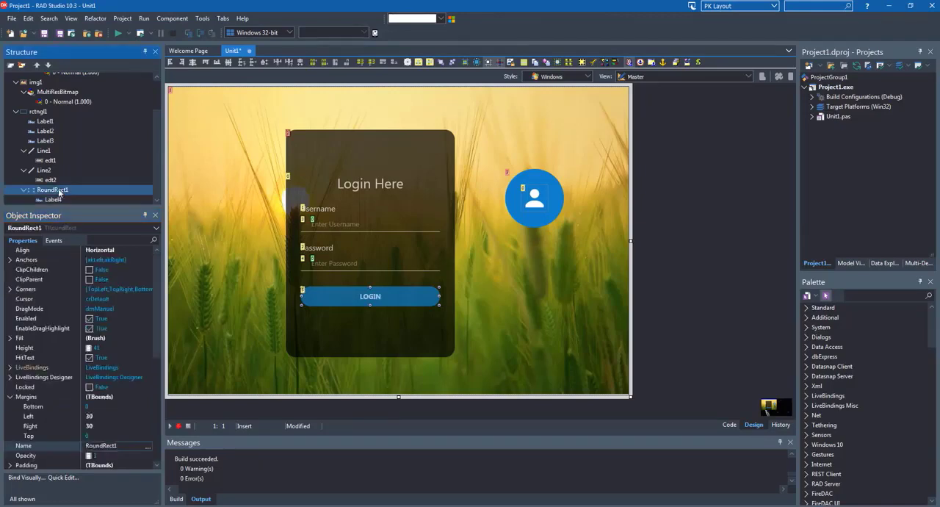
left_click(58, 241)
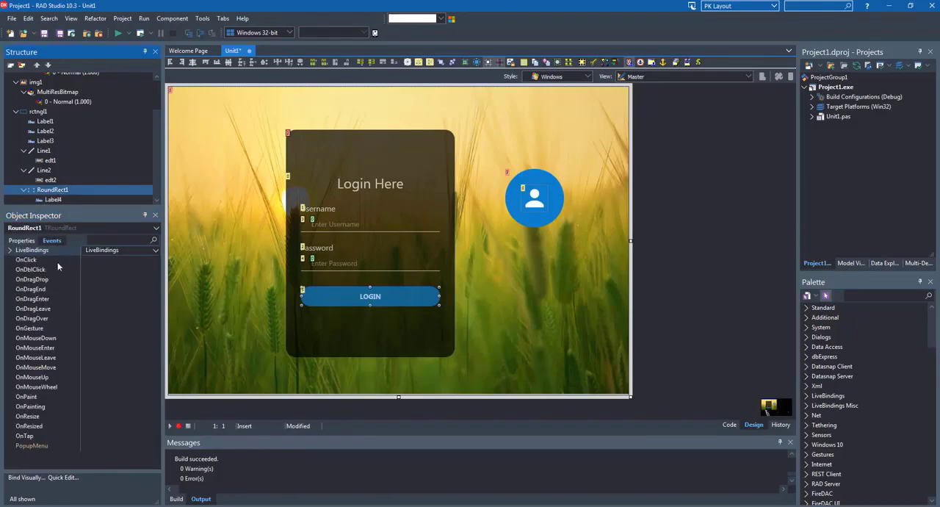
double_click(117, 260)
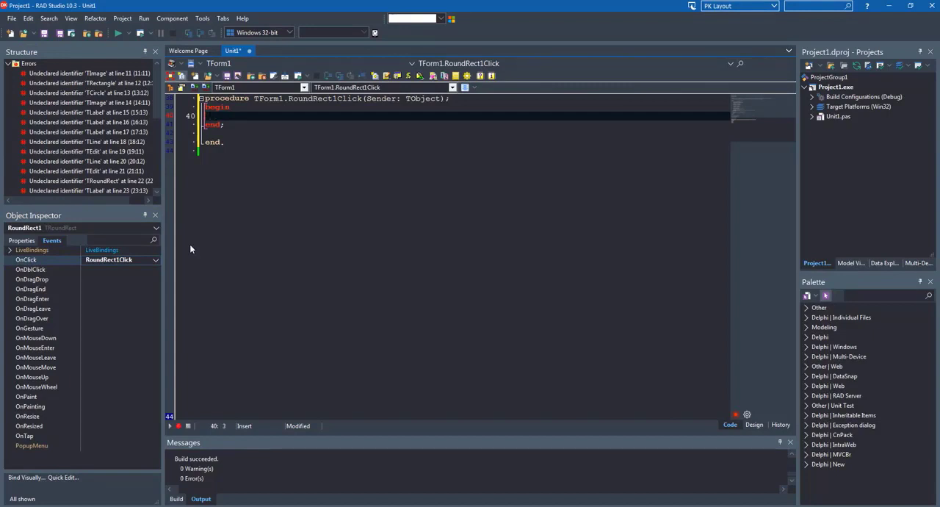
type("ShowMessage('Login ")
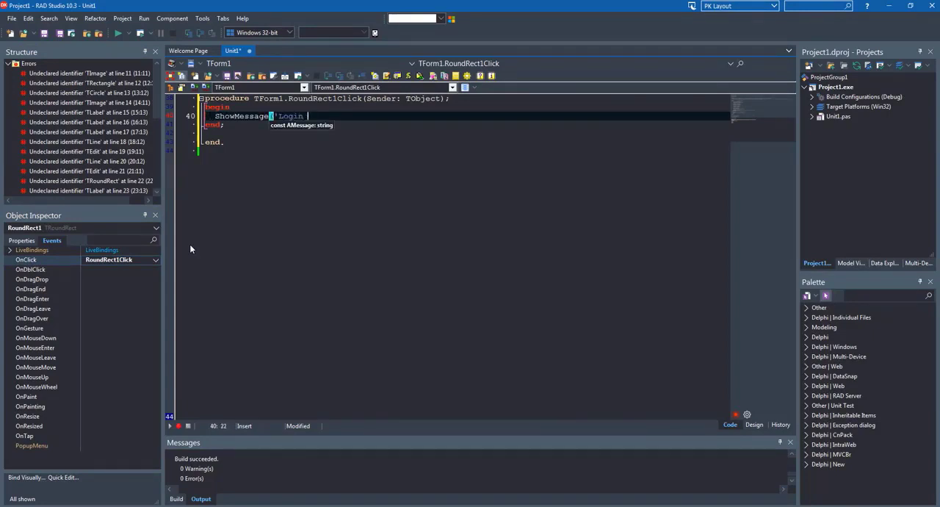
type("Button Clicked');")
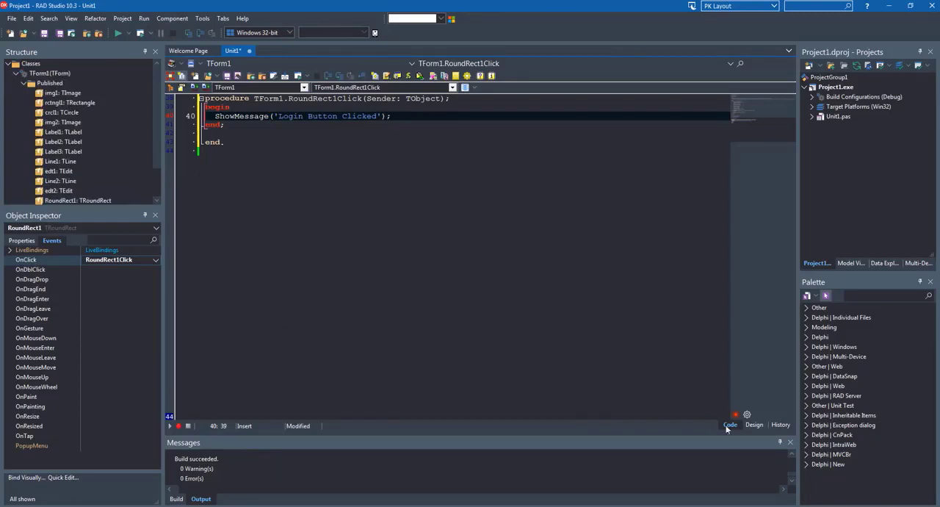
Return to the form design, add another TLabel and place it below the avatar circle
left_click(754, 424)
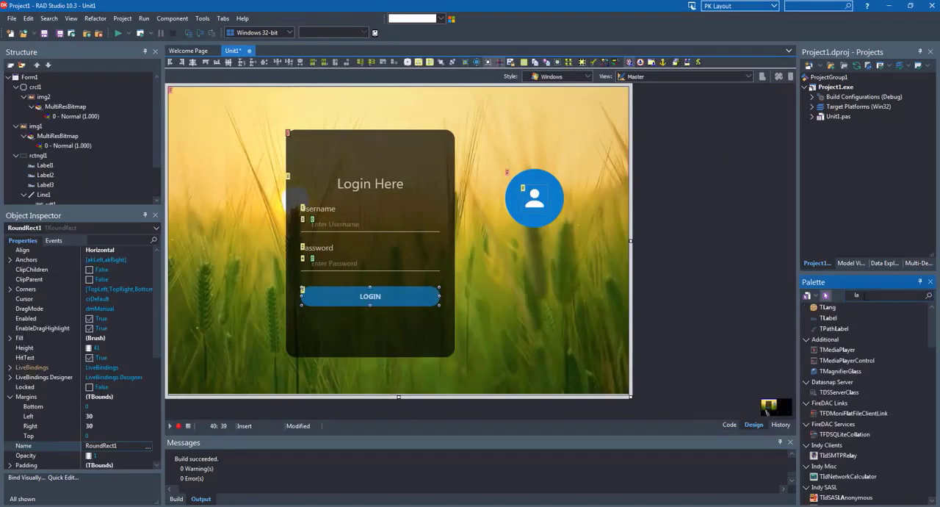
key("Return")
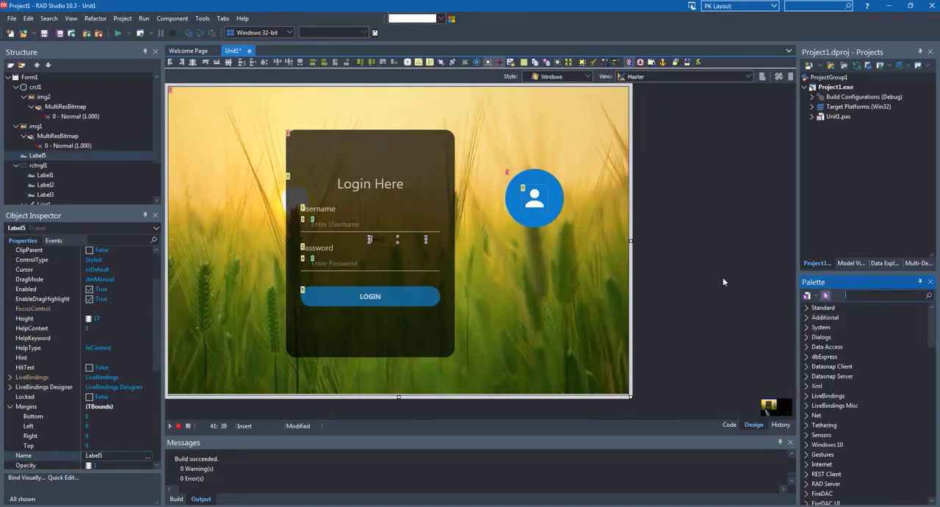
left_click(523, 276)
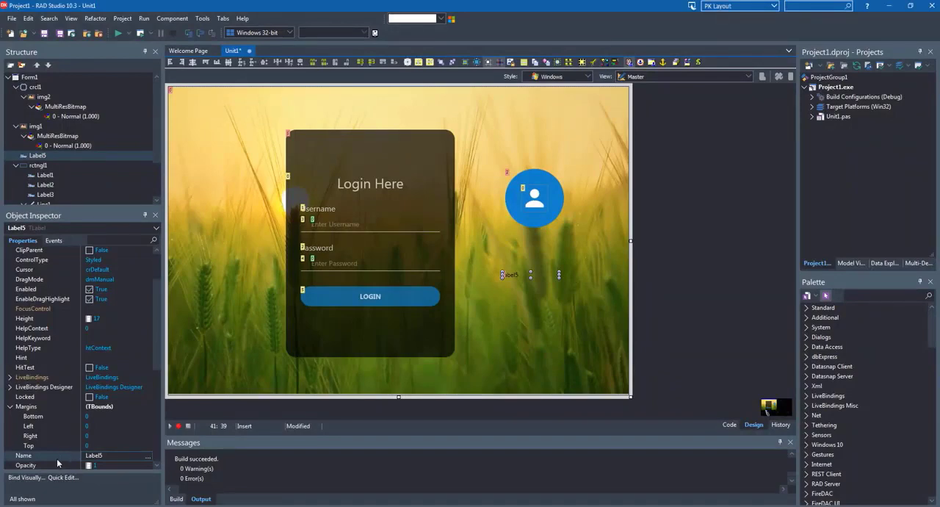
Set the text of the new label below the avatar circle to "Forgot Password"
left_click(10, 406)
scroll(29, 357, "down", 4)
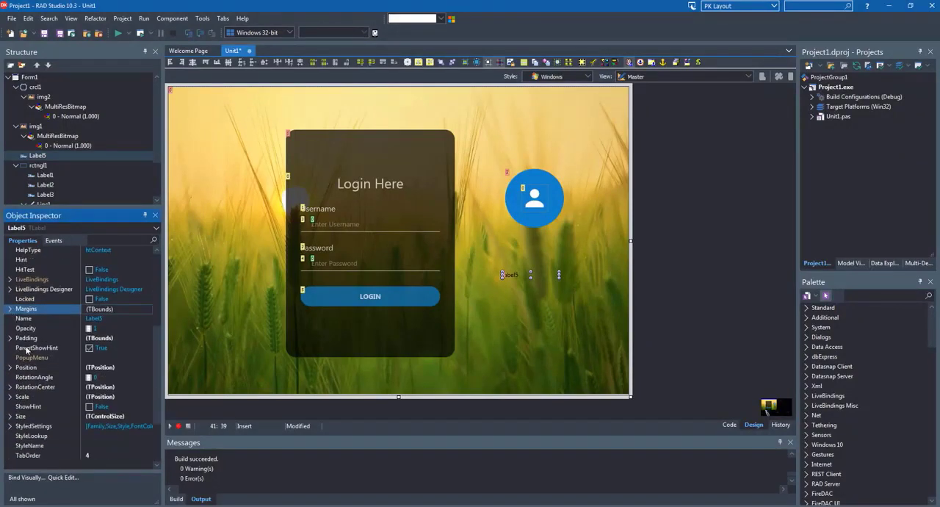
scroll(33, 389, "down", 2)
left_click(36, 408)
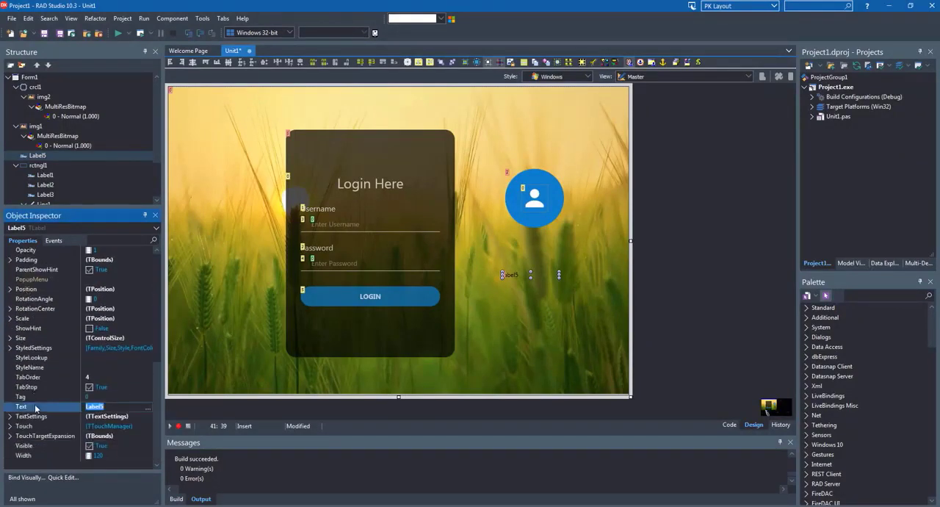
type("Forgot Password")
key("Return")
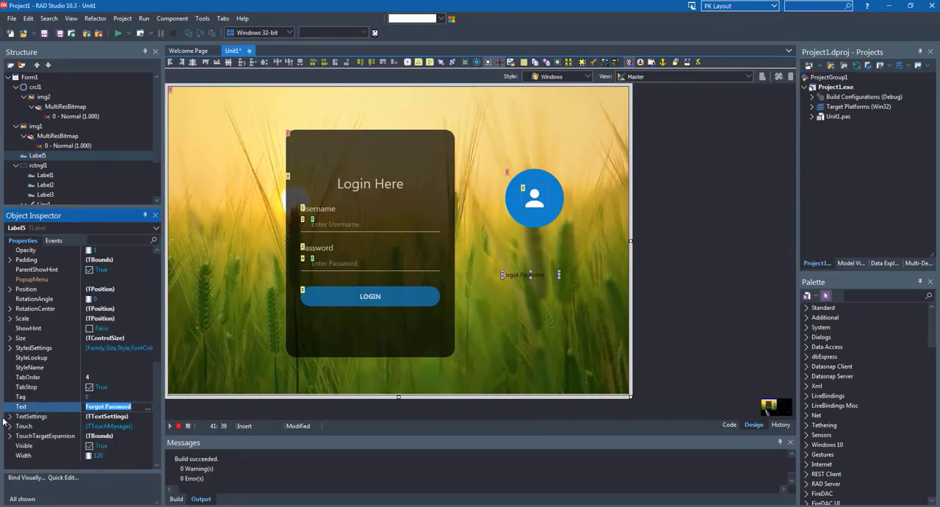
Set the Forgot Password label's font color to White
left_click(10, 418)
left_click(10, 418)
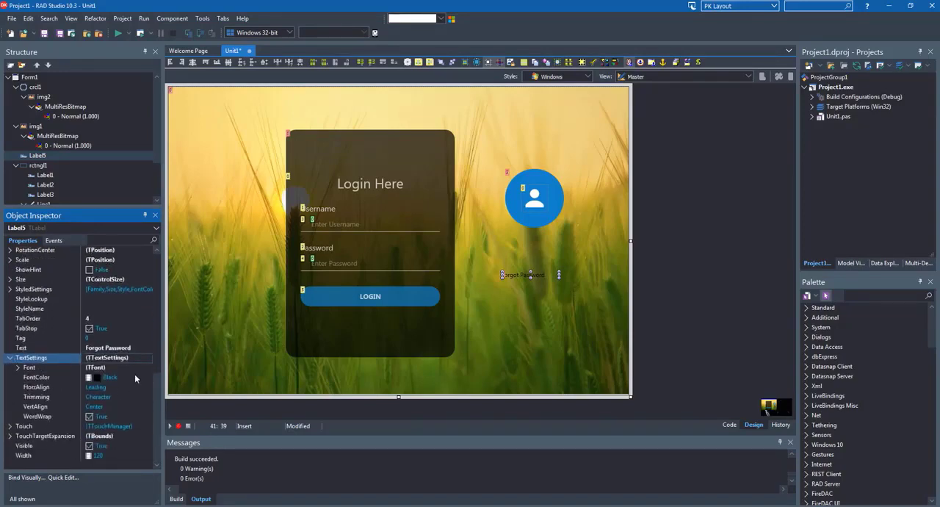
left_click(144, 379)
left_click(148, 377)
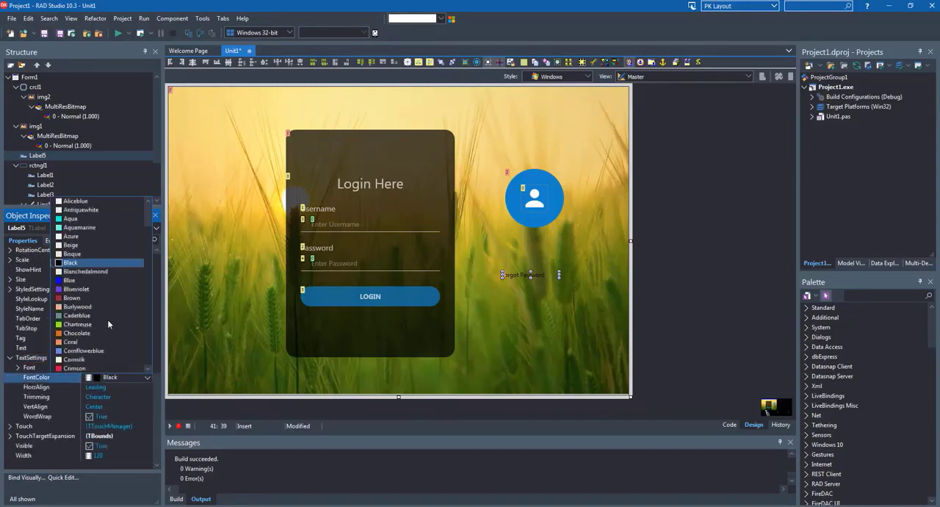
left_click_drag(149, 223, 150, 358)
left_click(76, 354)
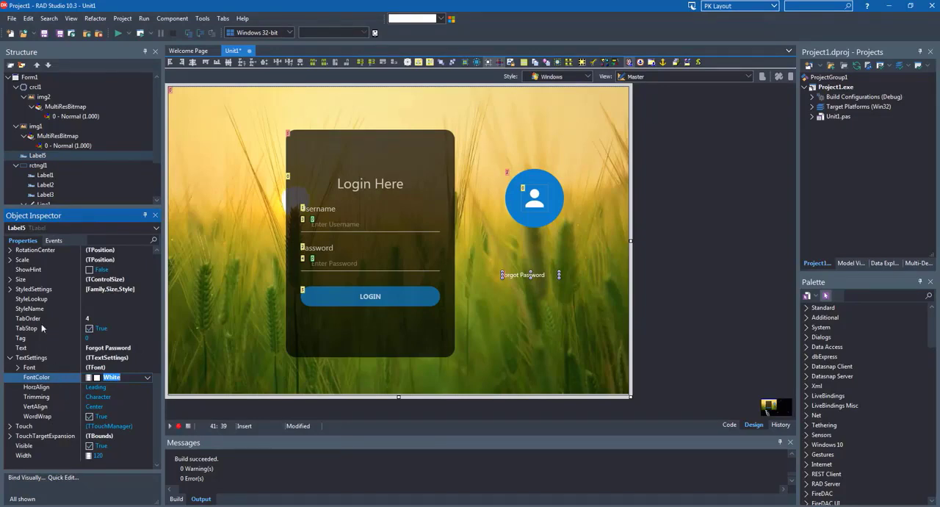
Set the Forgot Password label's font size to 13
left_click(18, 366)
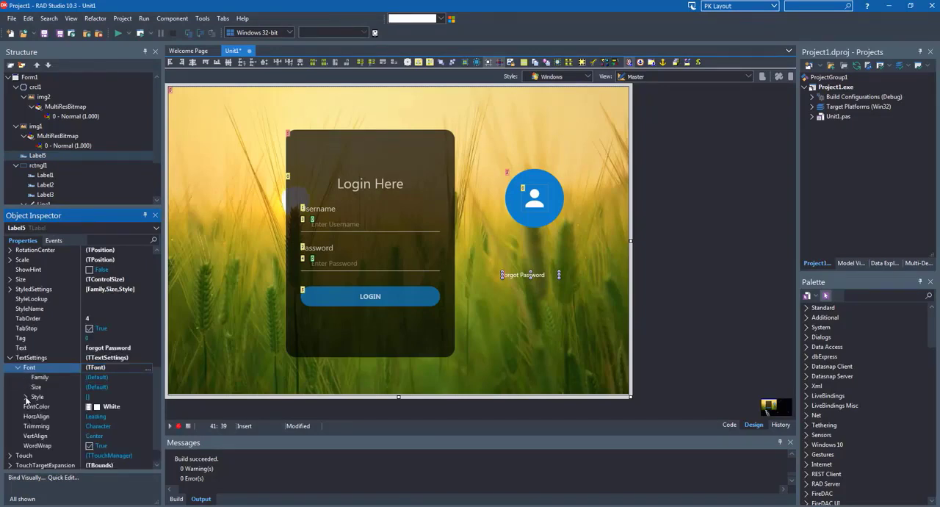
left_click(34, 390)
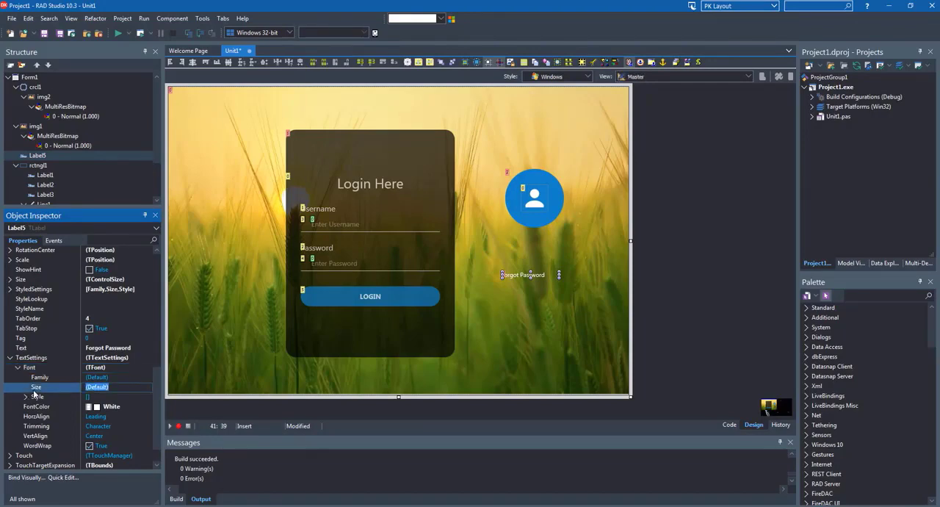
type("13")
key("Return")
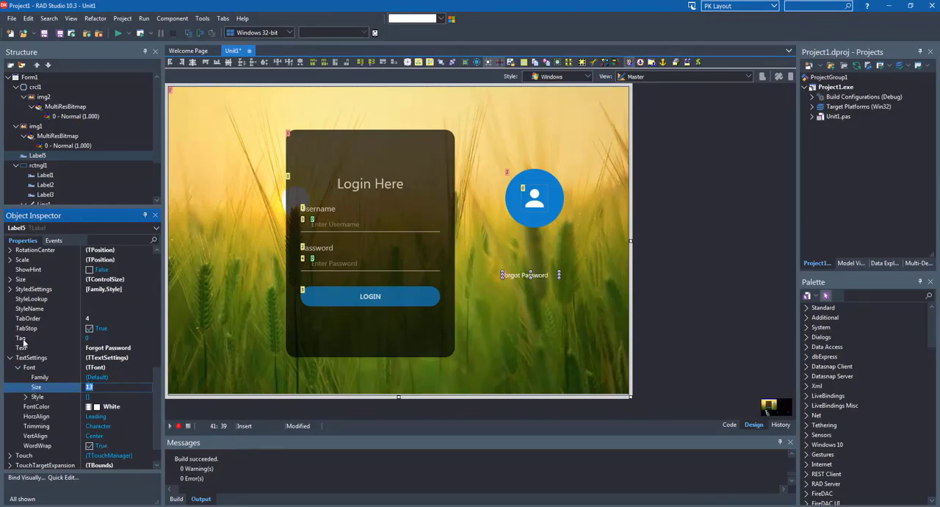
Set the Forgot Password label's Cursor property to crHandPoint
scroll(25, 339, "up", 4)
scroll(25, 340, "up", 6)
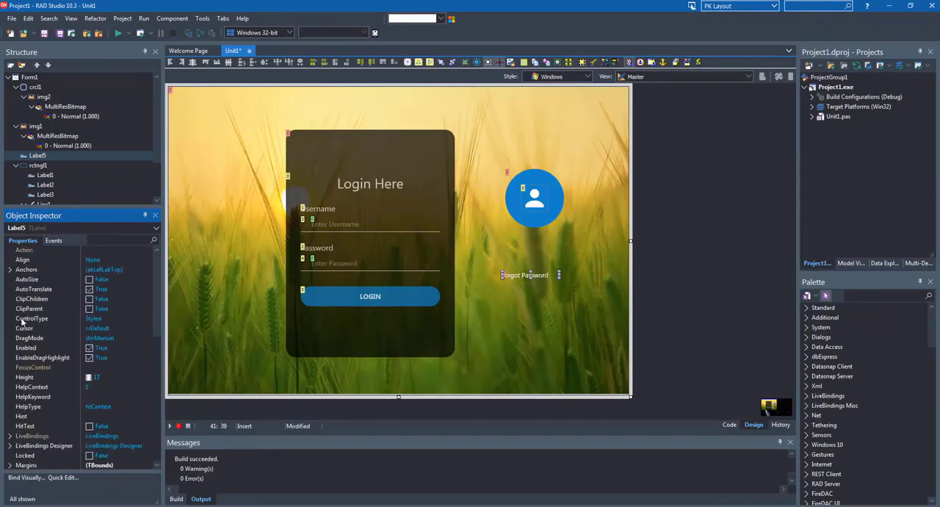
left_click(30, 328)
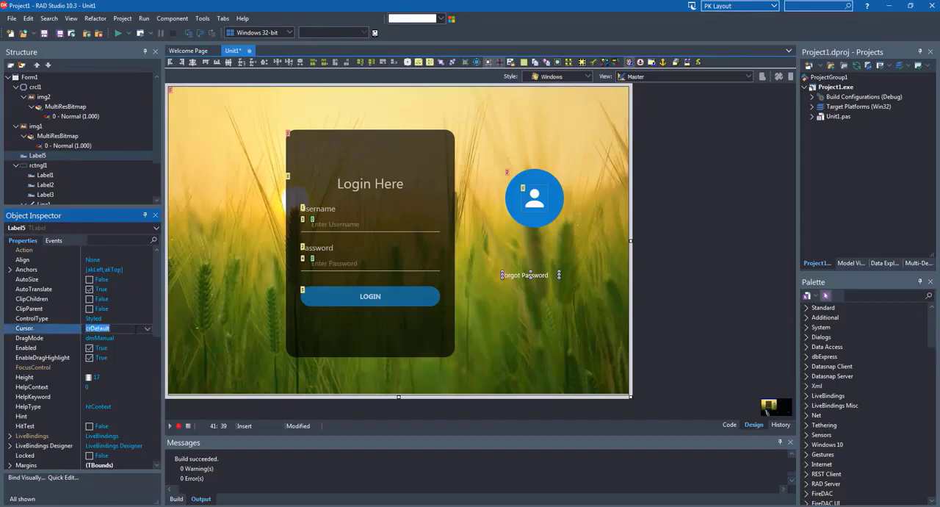
left_click(147, 333)
left_click(103, 109)
left_click(420, 330)
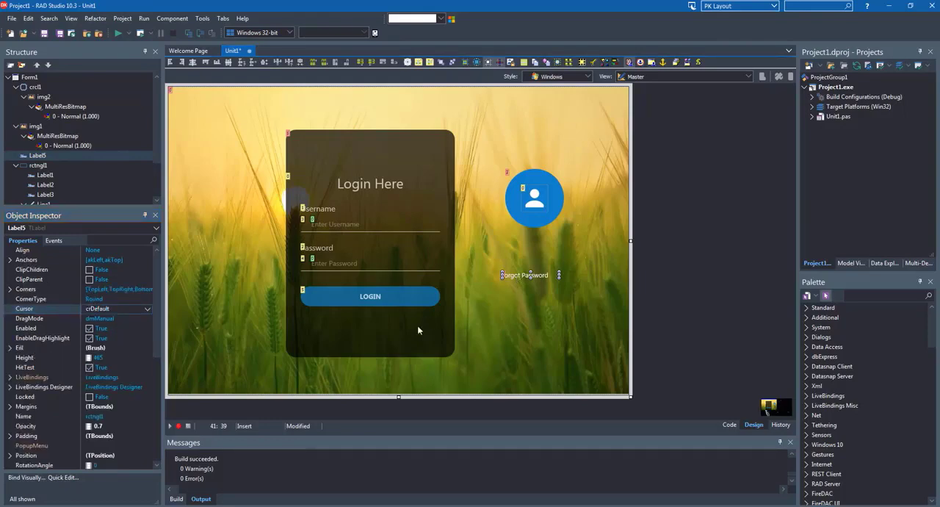
Make the Forgot Password label a child of the dark panel rctngl1 in the component structure
left_click(520, 277)
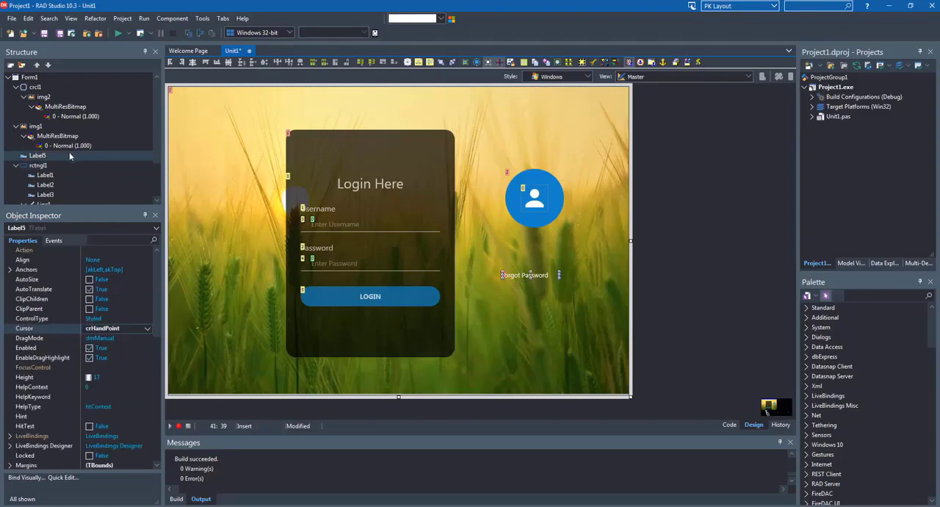
left_click(38, 157)
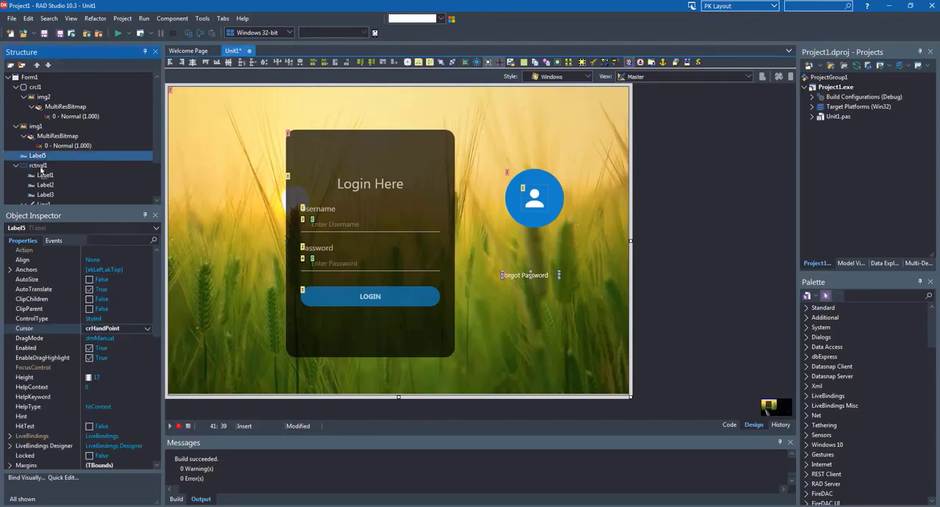
left_click_drag(40, 168, 40, 167)
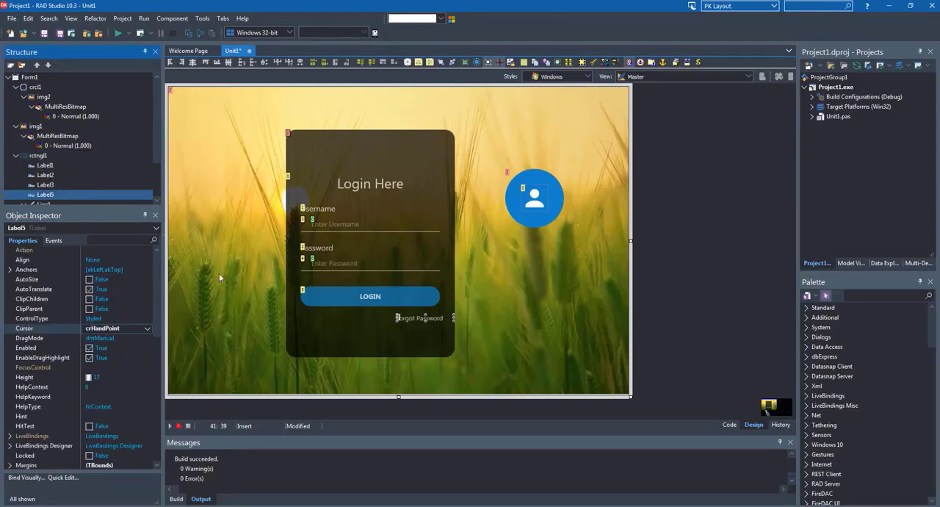
Name the Forgot Password label lblForgotPWD and move it slightly farther below the LOGIN button
scroll(32, 331, "down", 5)
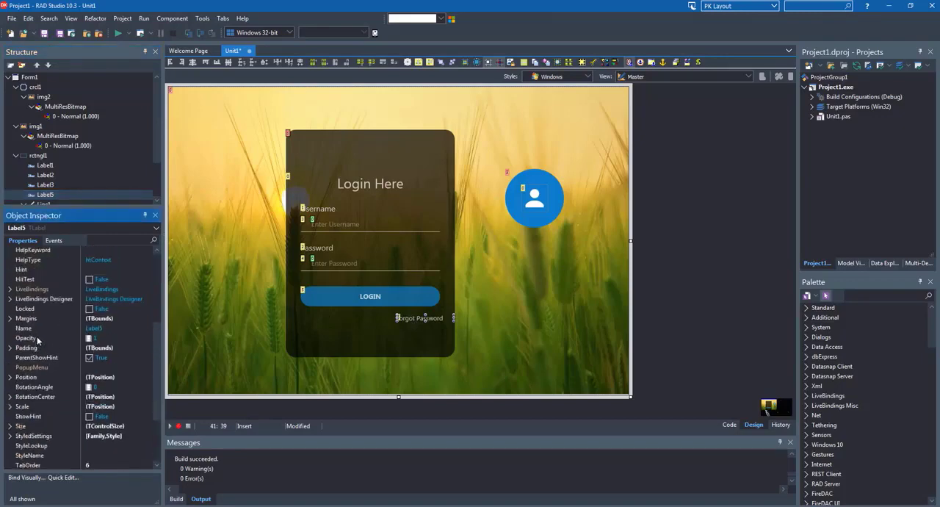
left_click(32, 330)
type("lblForgotP")
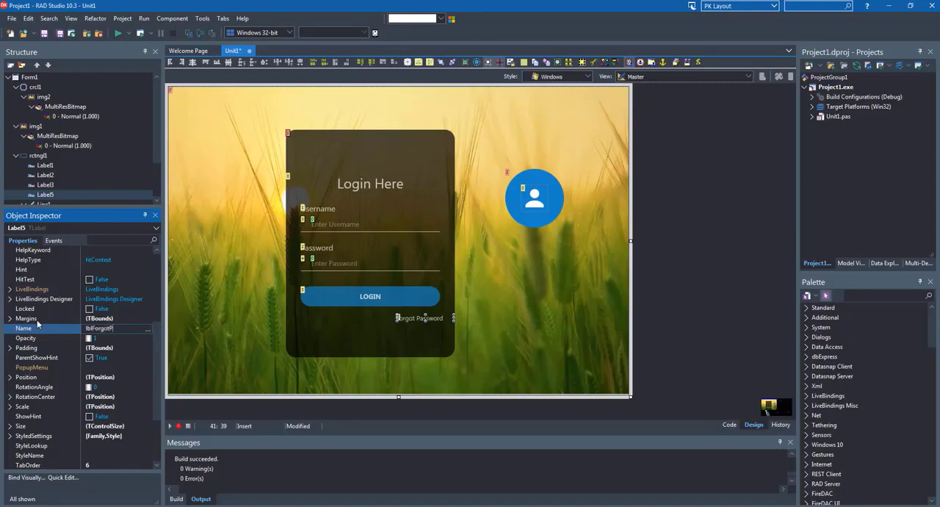
type("WWD")
key("Return")
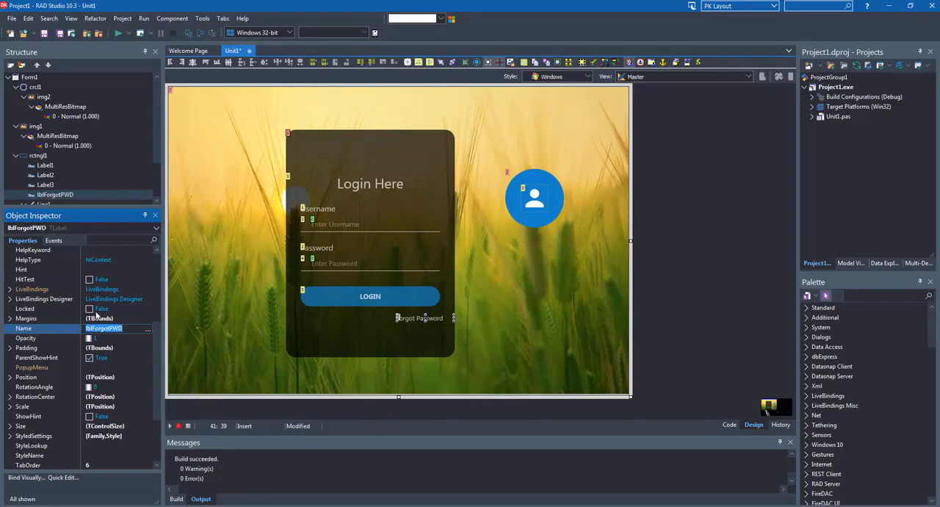
left_click_drag(412, 318, 413, 326)
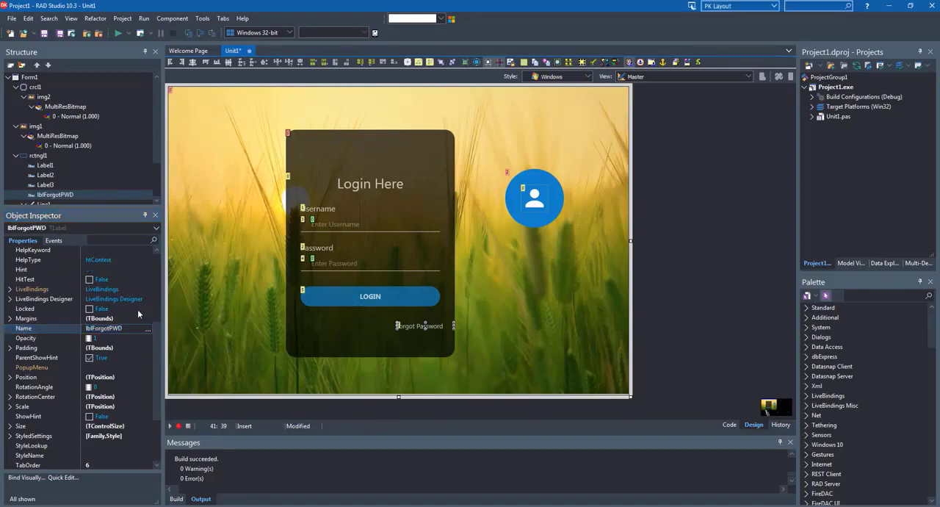
Set the Align property of lblForgotPWD to Horizontal
scroll(155, 287, "up", 5)
left_click(136, 251)
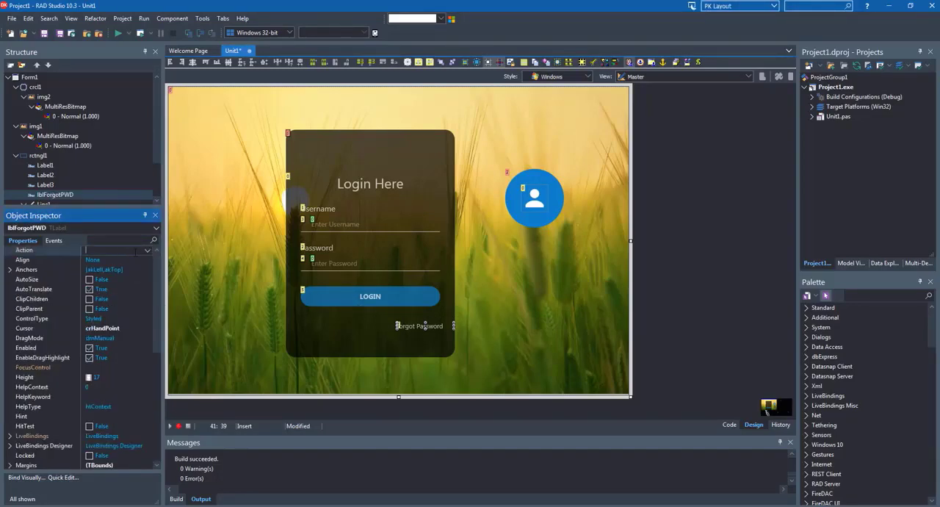
left_click(149, 252)
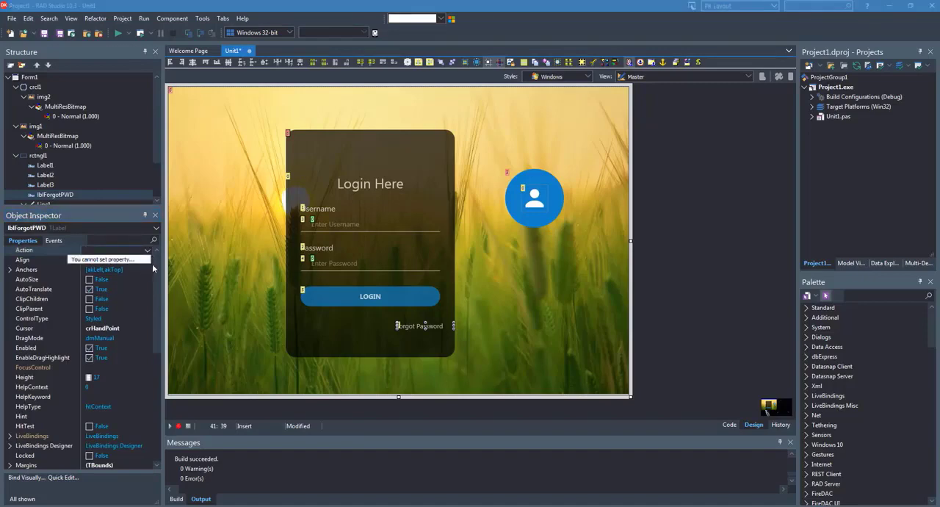
left_click(155, 267)
left_click(144, 263)
left_click(147, 260)
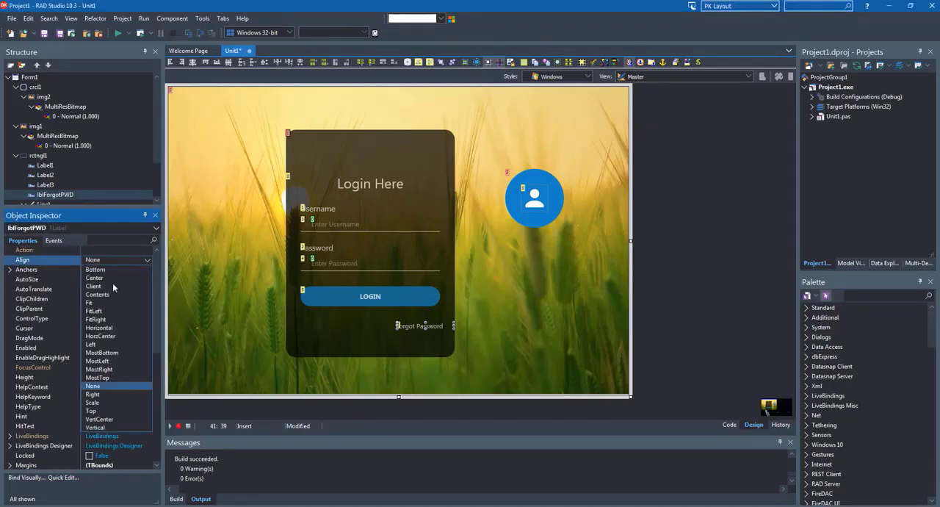
left_click(103, 327)
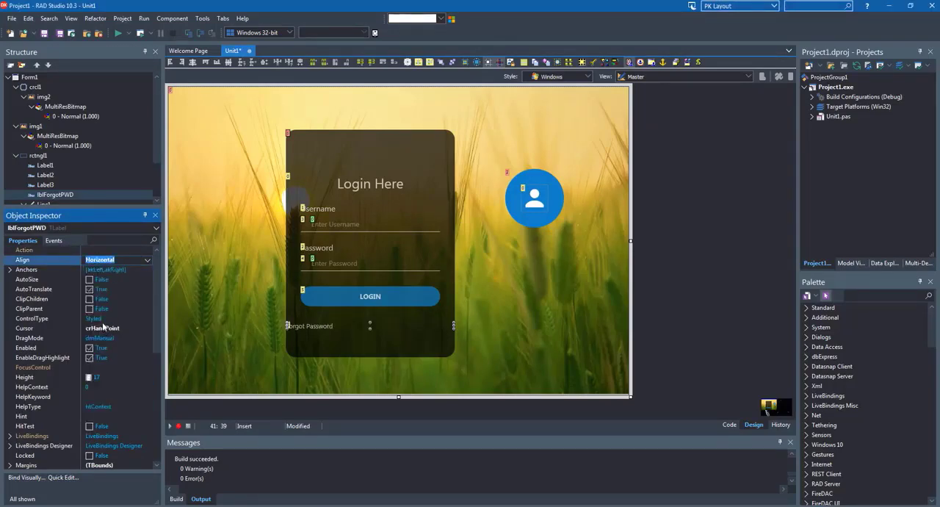
Give lblForgotPWD a left margin of 30 and a right margin of 200, and enlarge its height to about 23
scroll(83, 352, "down", 3)
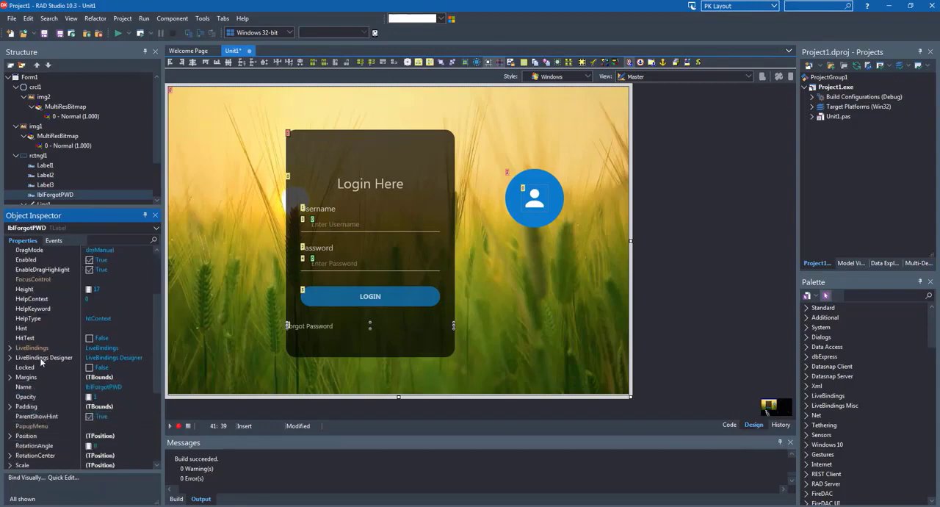
left_click(10, 377)
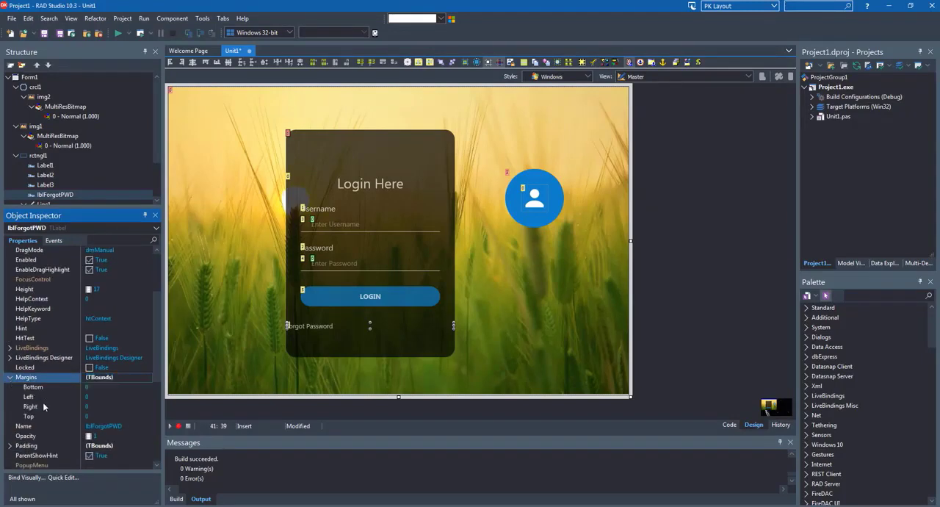
left_click(43, 399)
type("30")
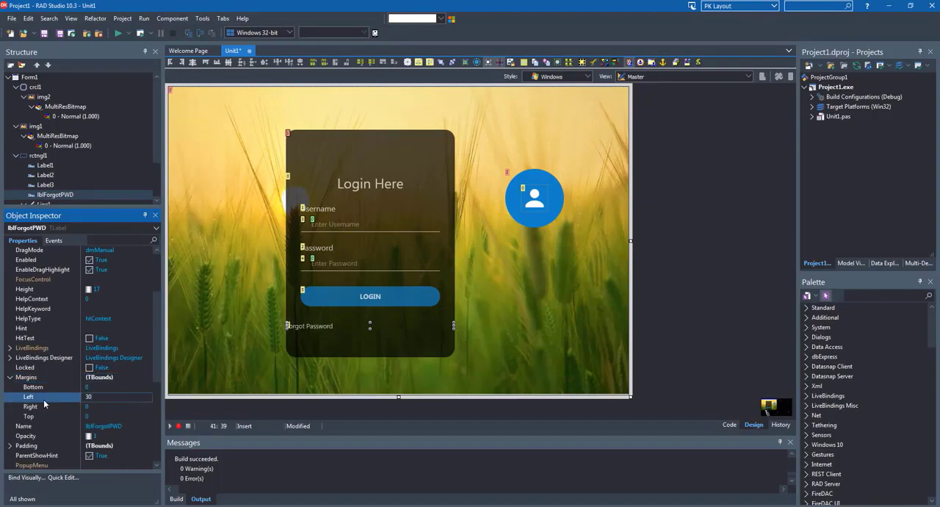
key("Return")
key("Down")
type("200")
key("Return")
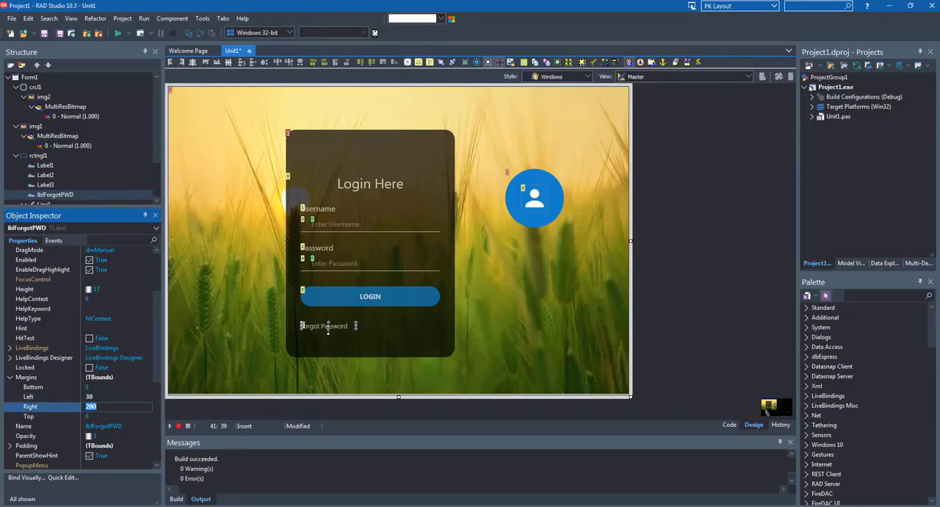
left_click_drag(328, 329, 329, 333)
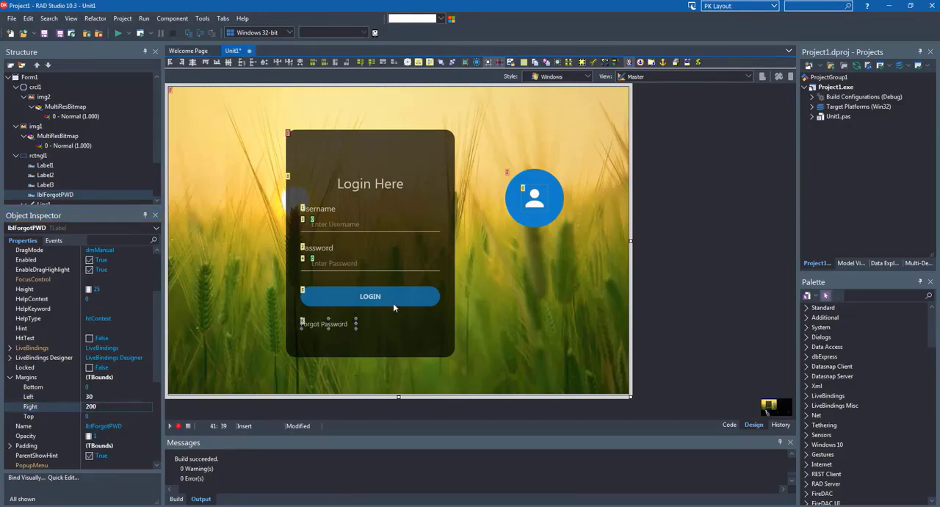
Add a TRectangle about 457 wide and 577 high over the login panel and name it parentRect
left_click(554, 315)
left_click(859, 296)
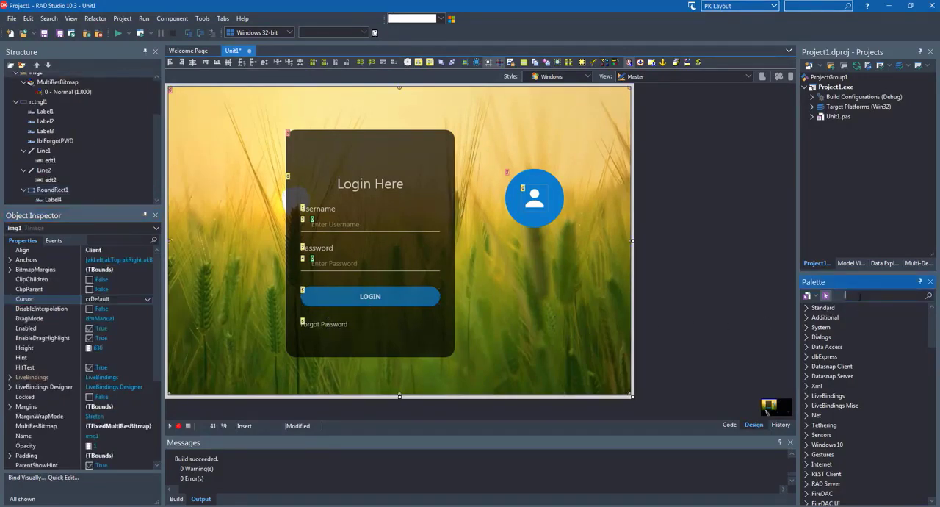
type("rectangle")
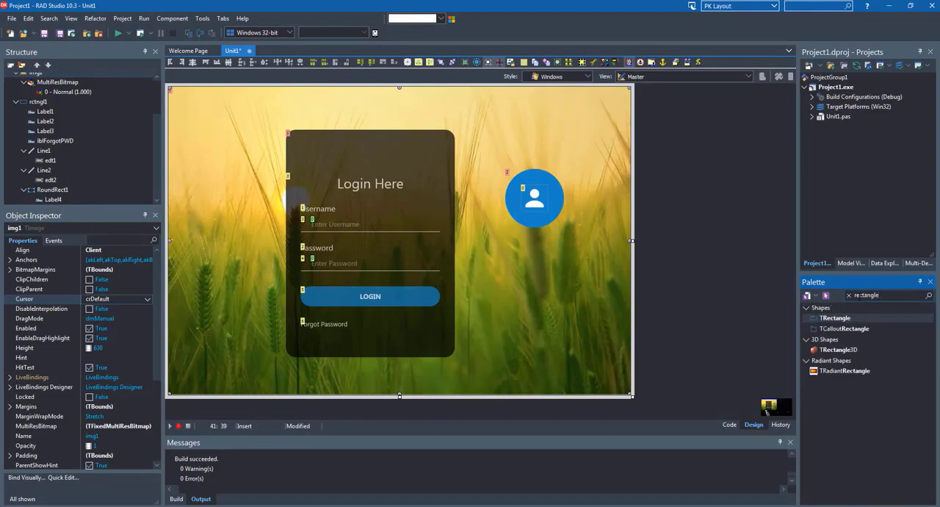
key("Return")
left_click_drag(394, 240, 485, 374)
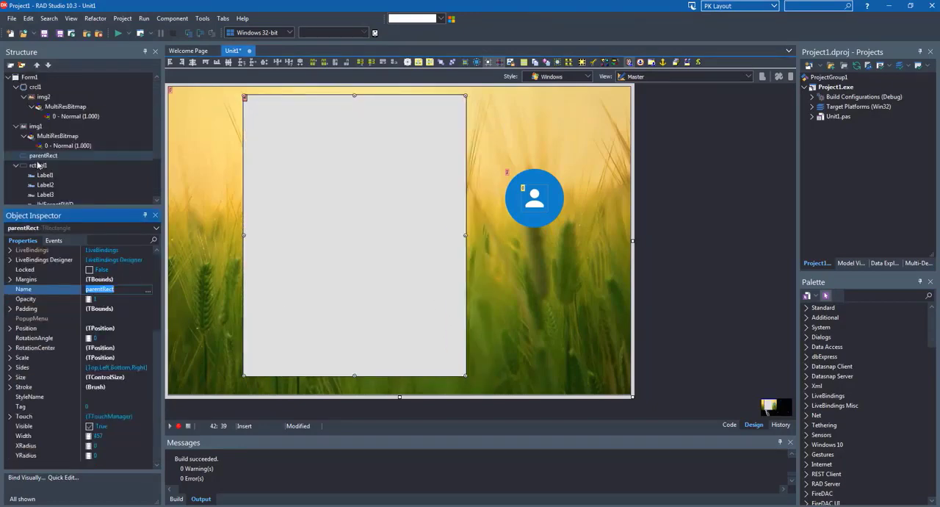
Make the dark panel rctngl1 and the avatar circle crcl1 children of parentRect in the component structure
left_click_drag(33, 165, 39, 160)
left_click(44, 97)
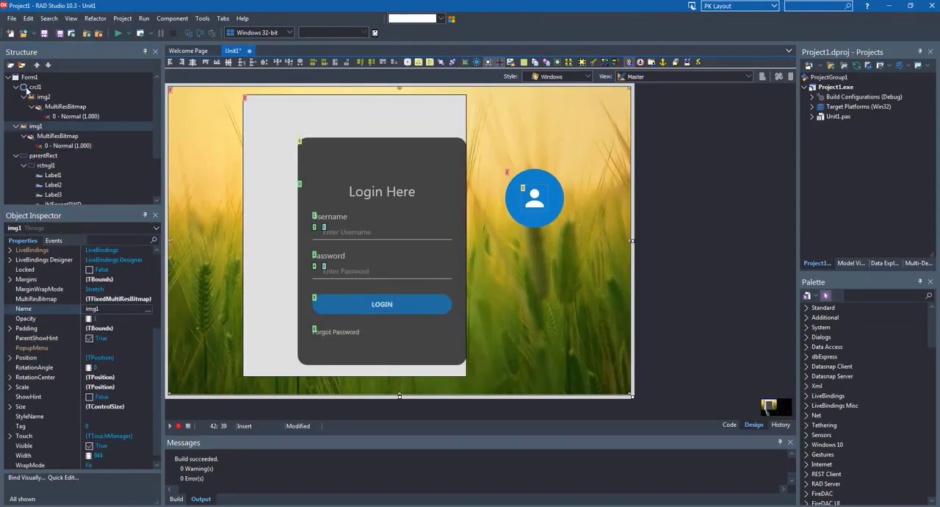
left_click_drag(44, 97, 43, 155)
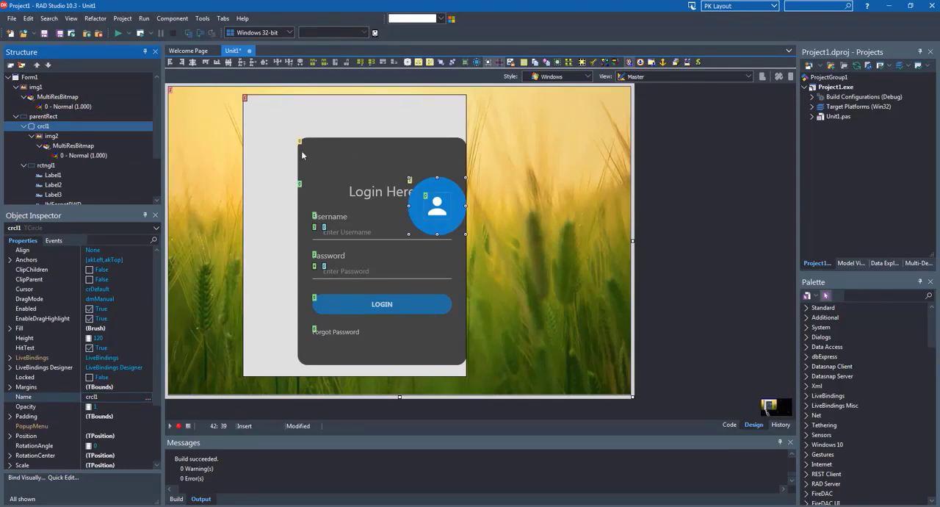
Set the Align property of both parentRect and the dark panel rctngl1 inside it to Center
left_click_drag(256, 152, 289, 141)
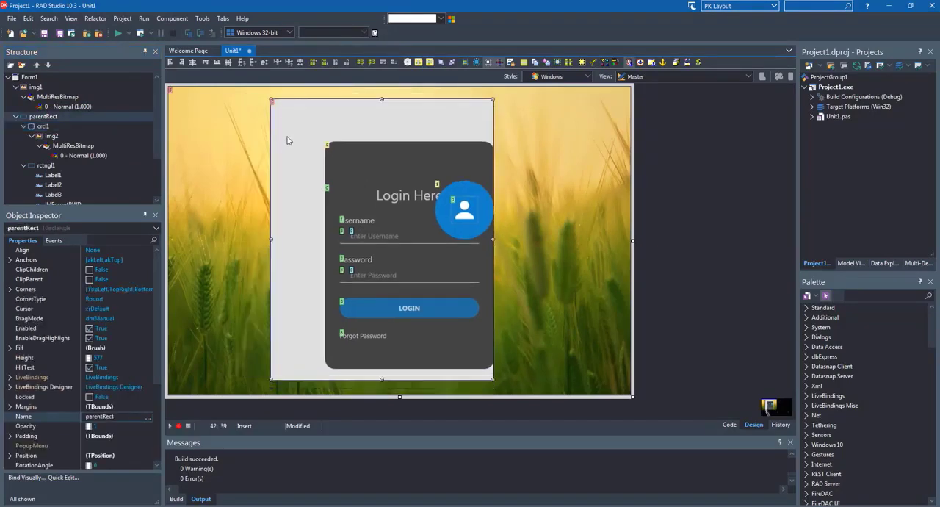
left_click(147, 250)
left_click(147, 251)
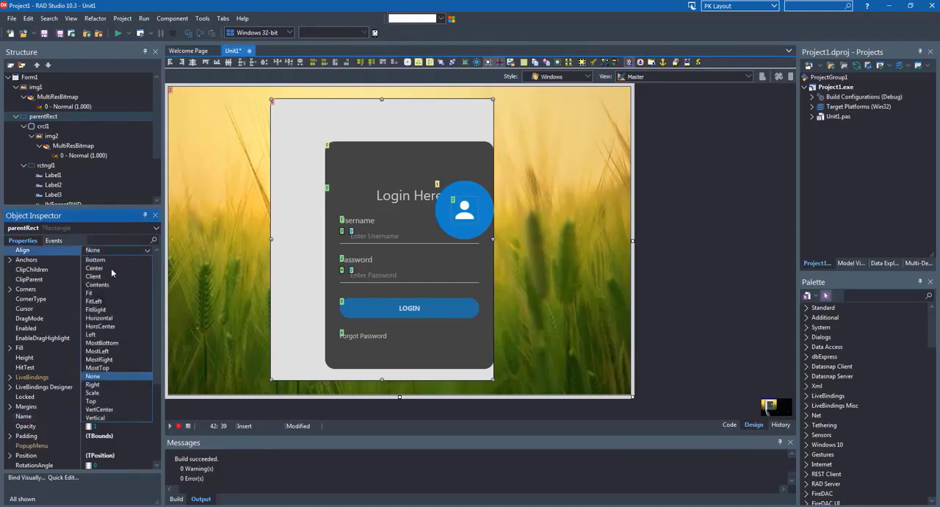
left_click(96, 268)
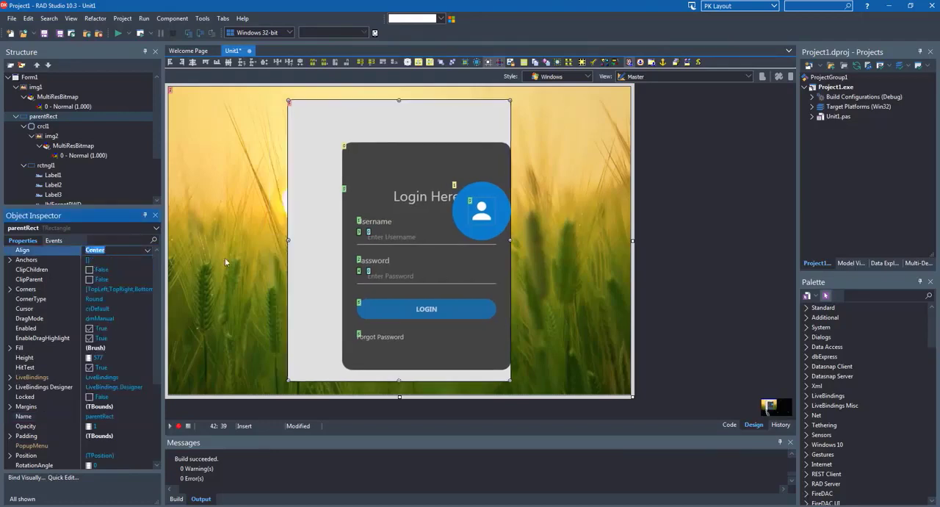
left_click(347, 237)
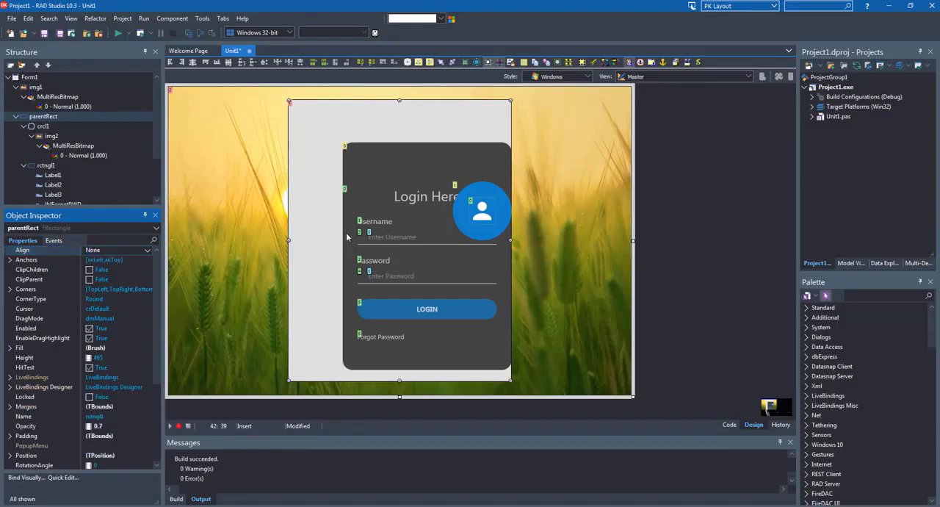
left_click(149, 252)
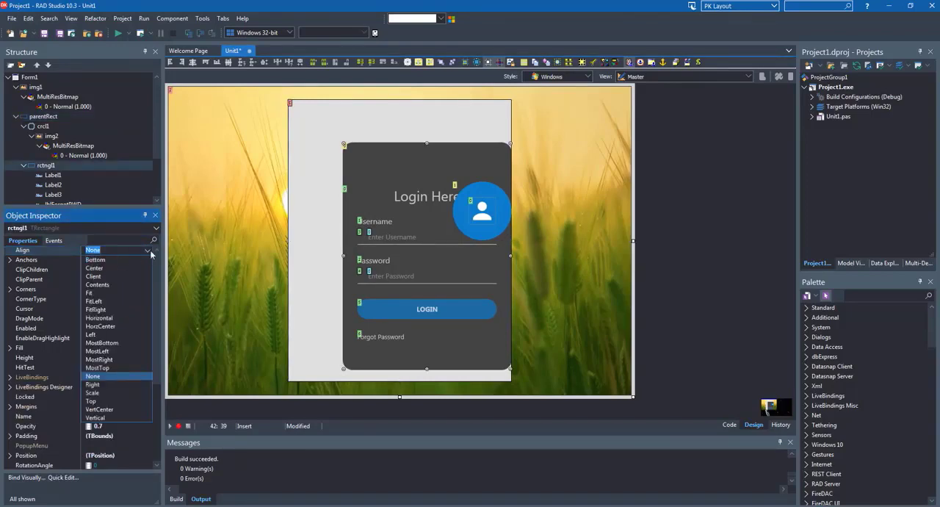
left_click(105, 269)
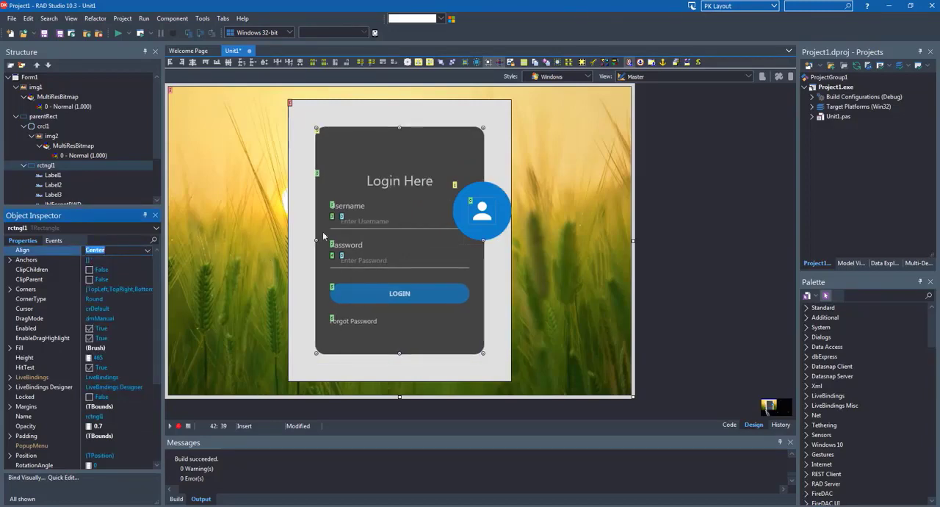
Set the Align property of the avatar circle crcl1 first to Top and finally to Horizontal, overlapping the dark panel's upper edge
left_click(472, 238)
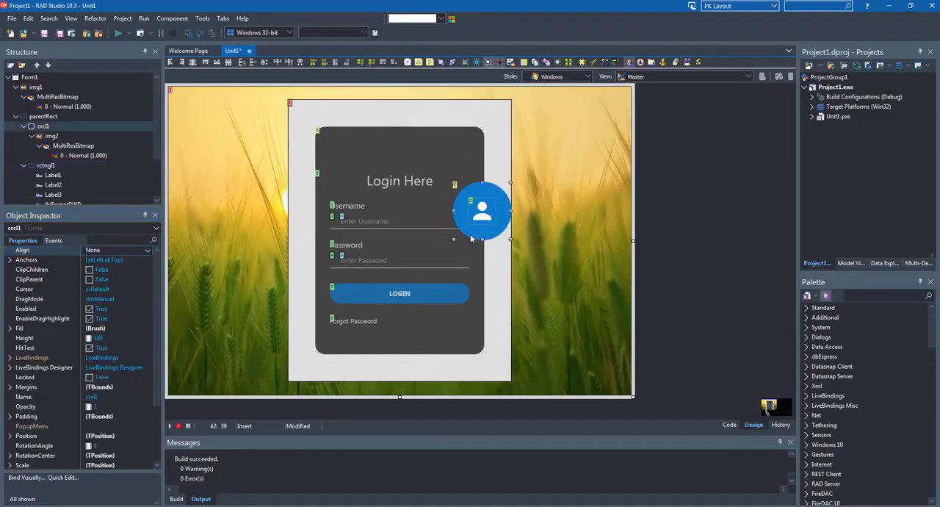
left_click(148, 252)
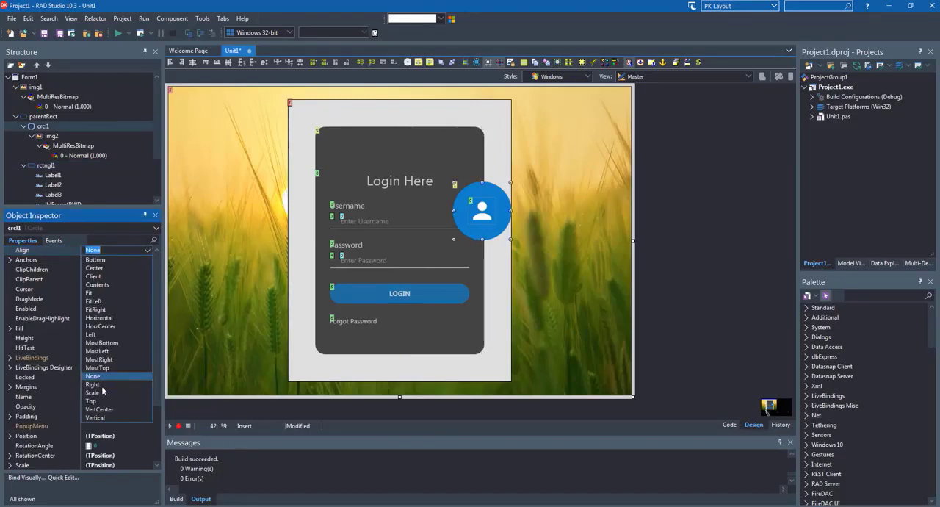
left_click(99, 401)
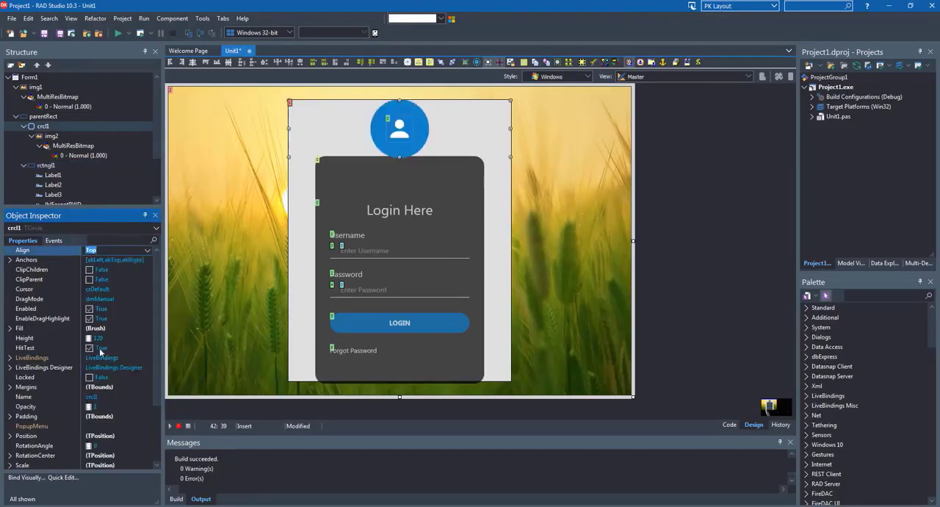
left_click(148, 251)
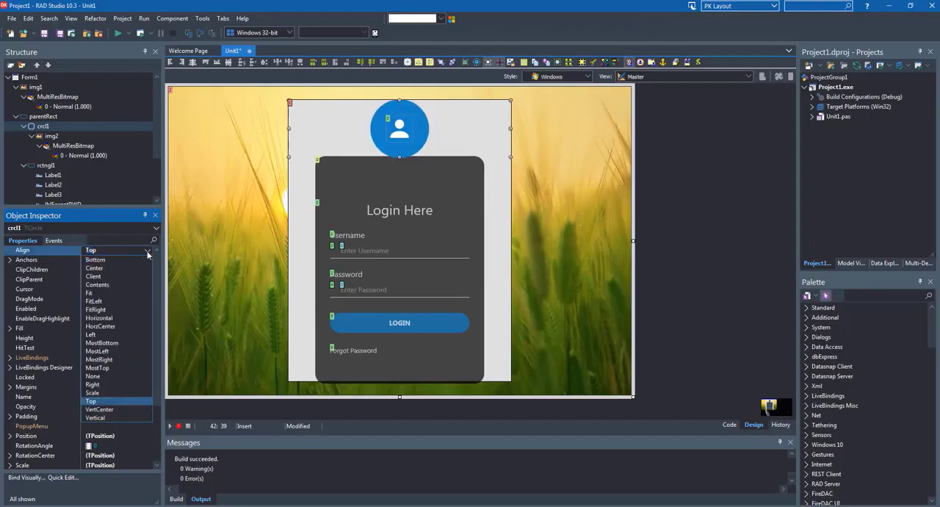
left_click(99, 319)
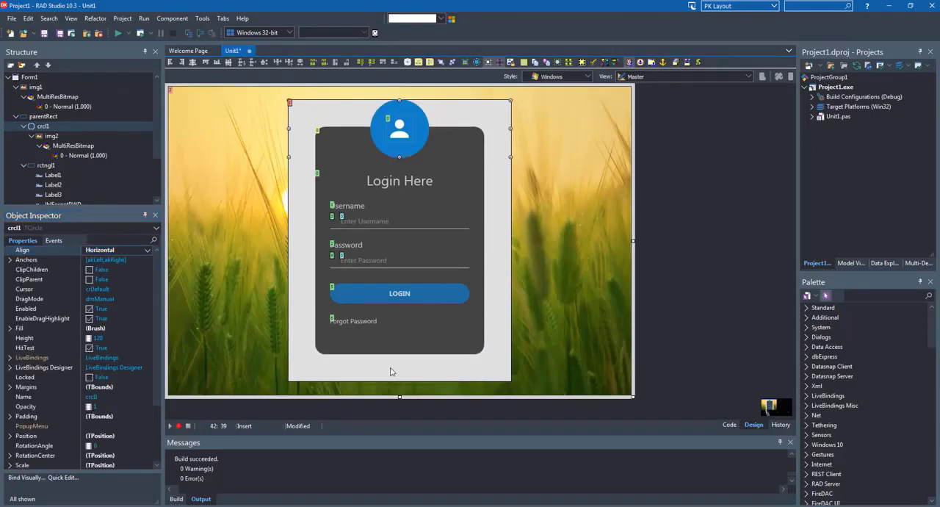
Remove the outline of parentRect by setting its Stroke Kind to None
left_click(390, 372)
scroll(64, 390, "down", 5)
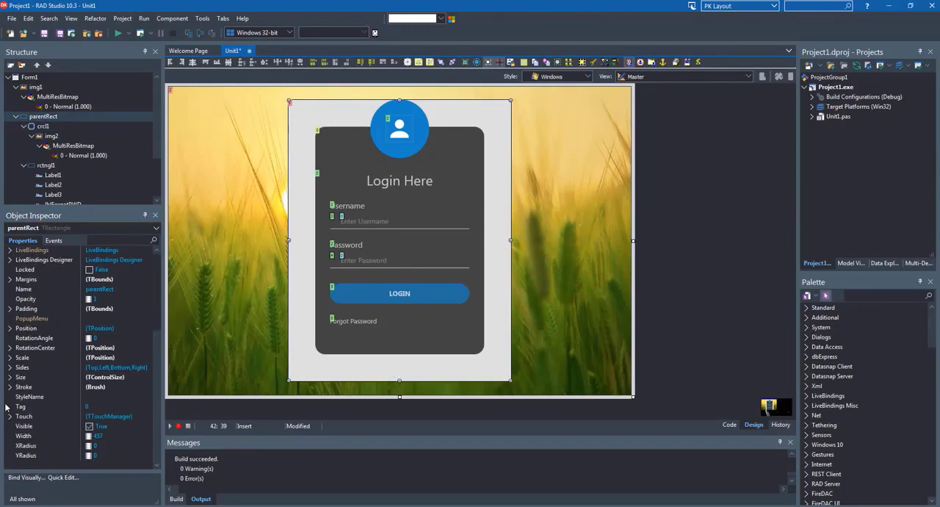
left_click(16, 387)
left_click(10, 386)
left_click(41, 360)
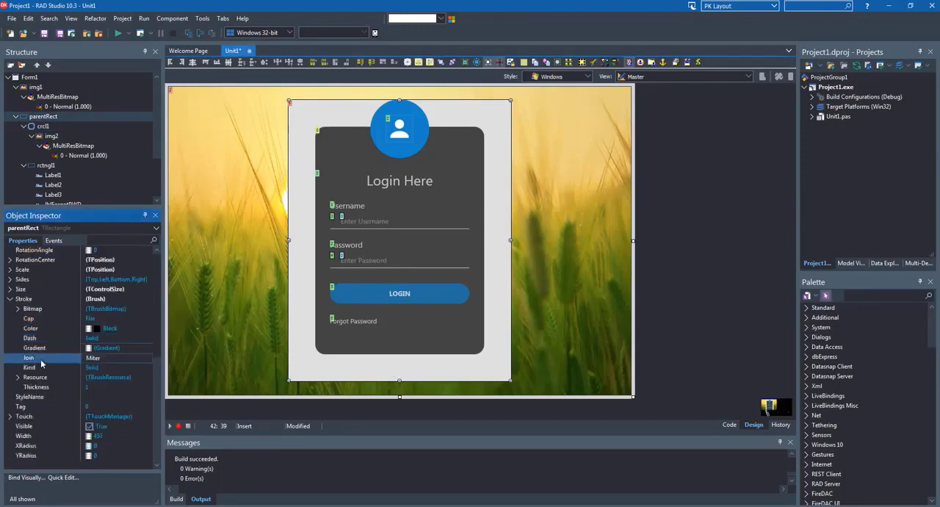
left_click(57, 368)
left_click(147, 368)
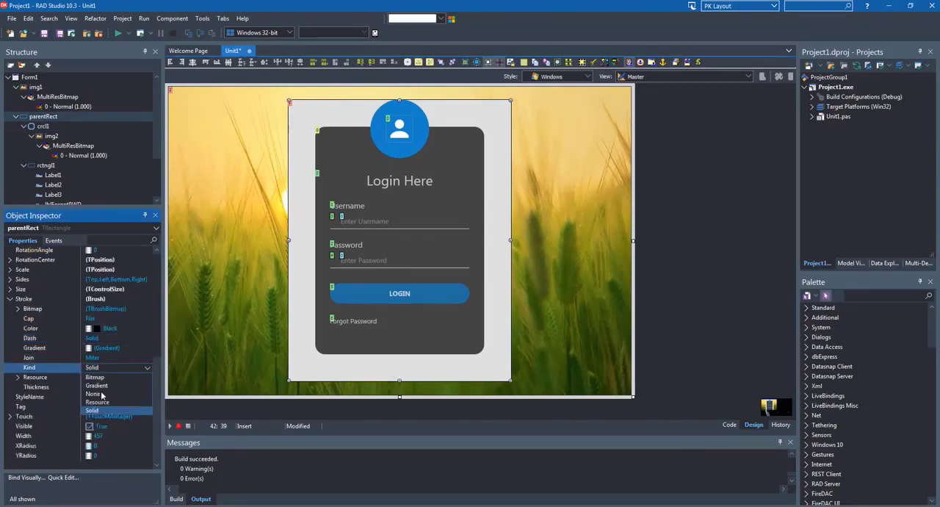
left_click(93, 394)
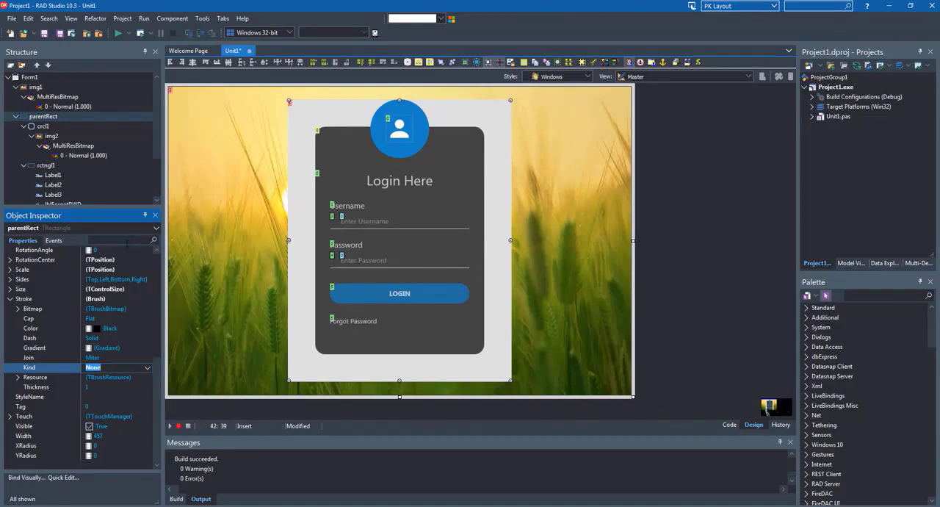
Make parentRect's background transparent by setting its Fill Kind to None
scroll(103, 279, "up", 7)
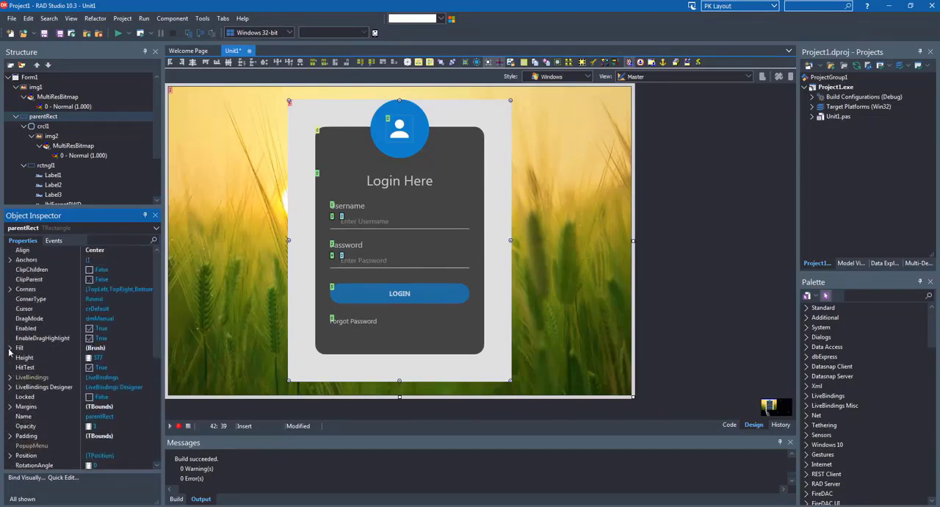
left_click(10, 348)
left_click(92, 387)
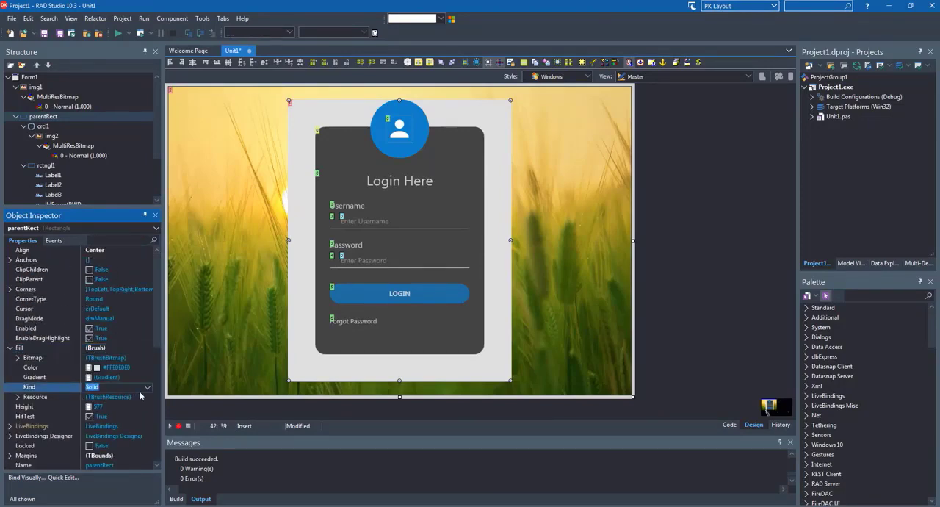
left_click(147, 387)
left_click(92, 414)
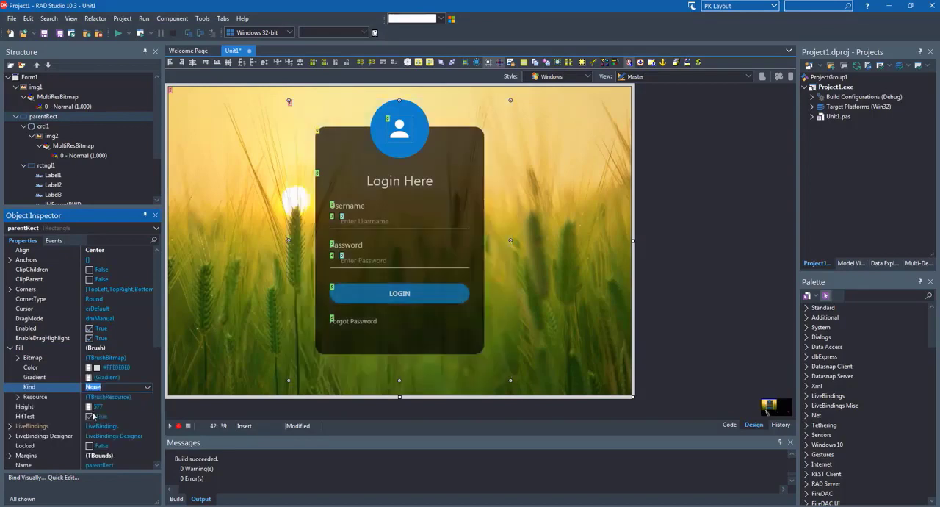
Run the project and place the Form1 window beside the YouTube reference video to compare the two login forms
left_click(353, 321)
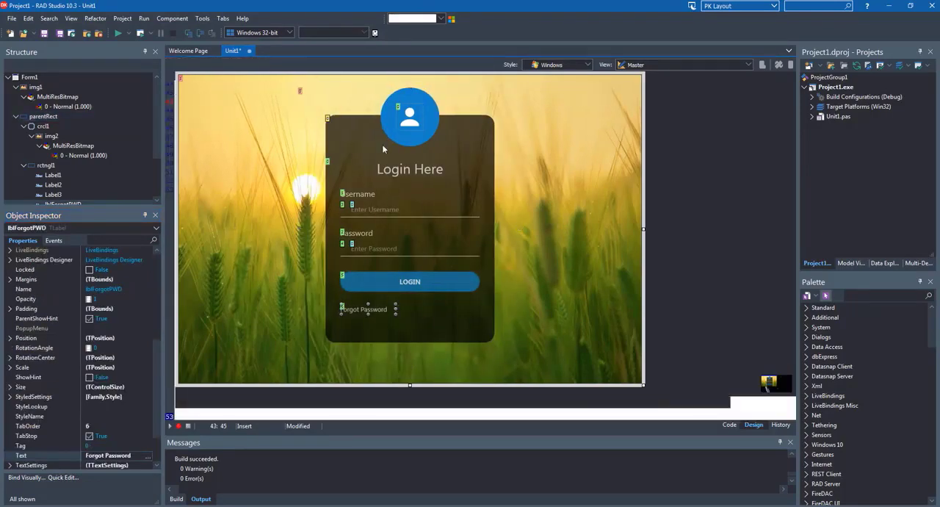
left_click(140, 34)
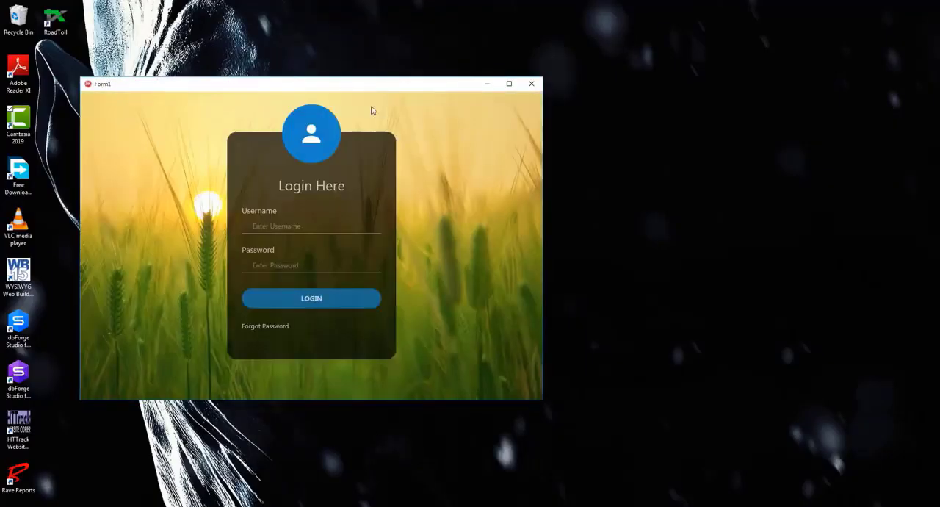
left_click_drag(312, 88, 472, 99)
left_click_drag(472, 100, 462, 89)
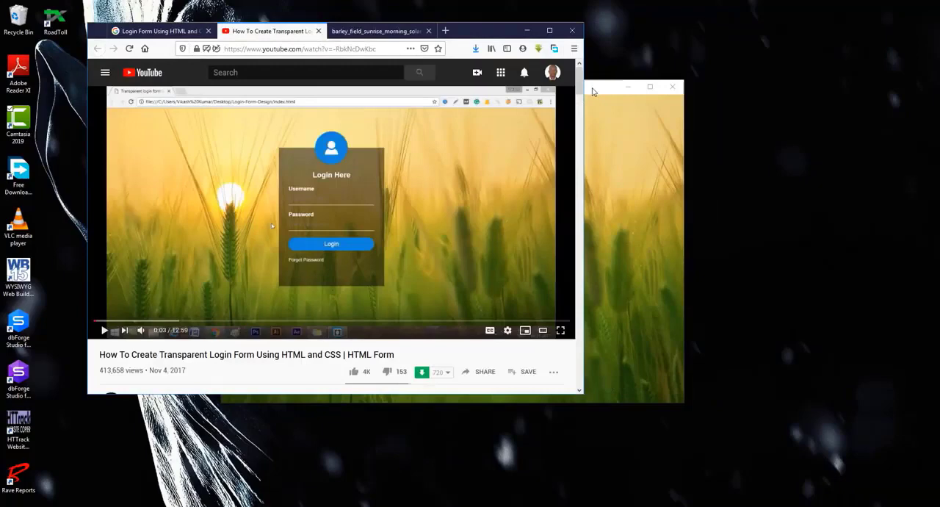
left_click_drag(594, 91, 741, 151)
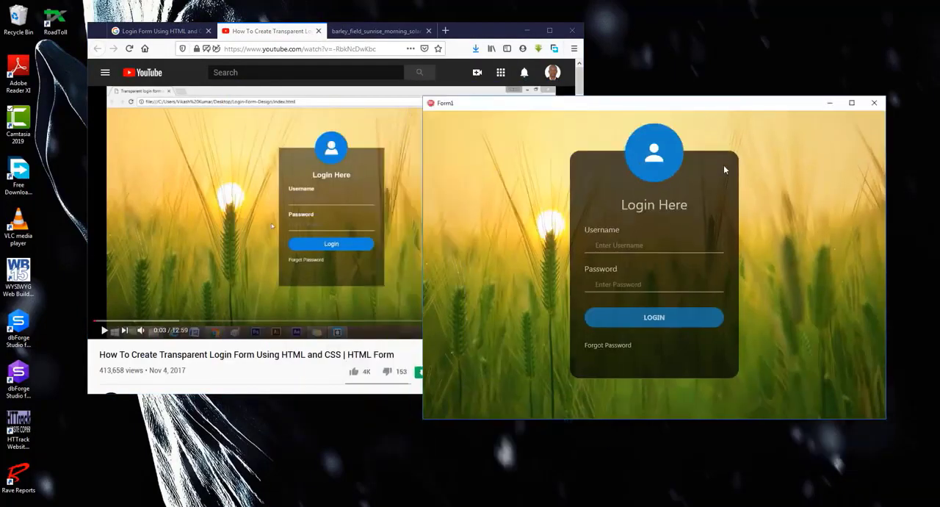
left_click_drag(704, 109, 742, 165)
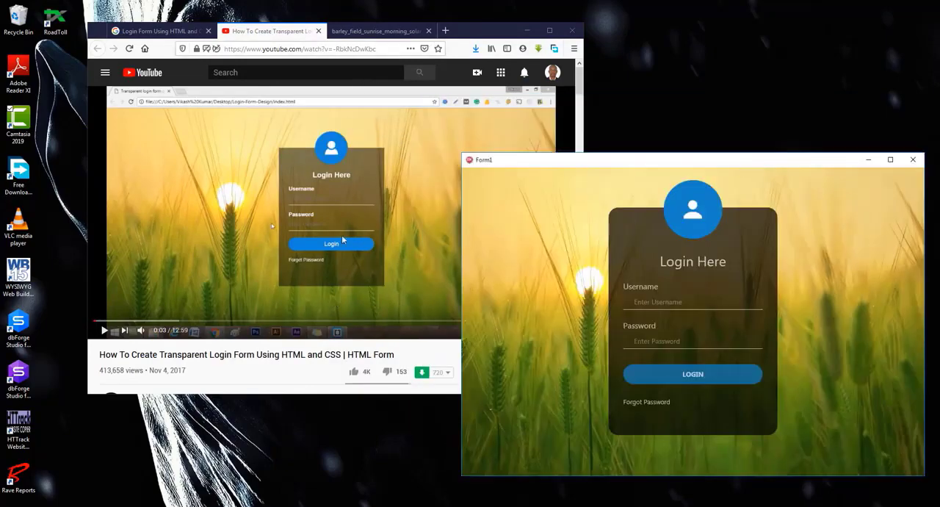
Test the running form by entering a username and password, submitting the login, dismissing the message and repositioning the window
left_click(688, 298)
type("Prosper.Kachidza")
key("Tab")
type("•••••••••••••••••••")
left_click(709, 374)
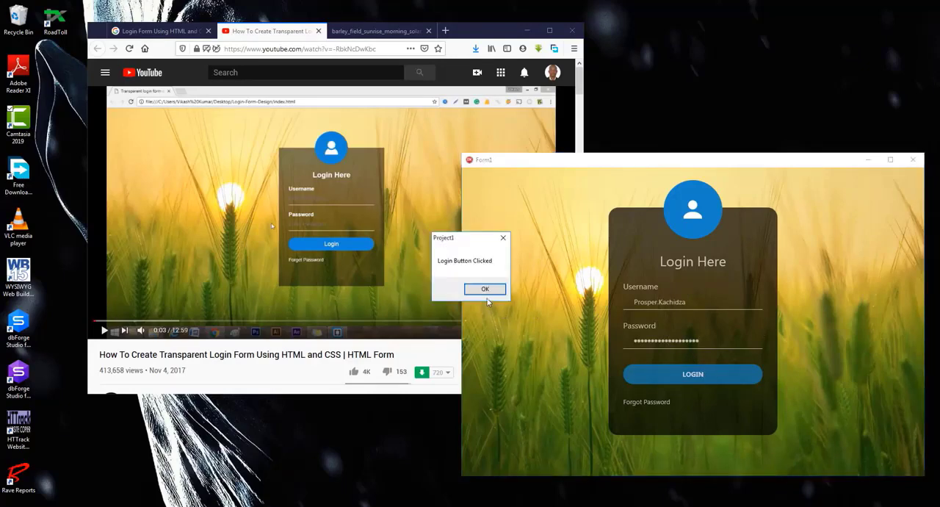
left_click(485, 288)
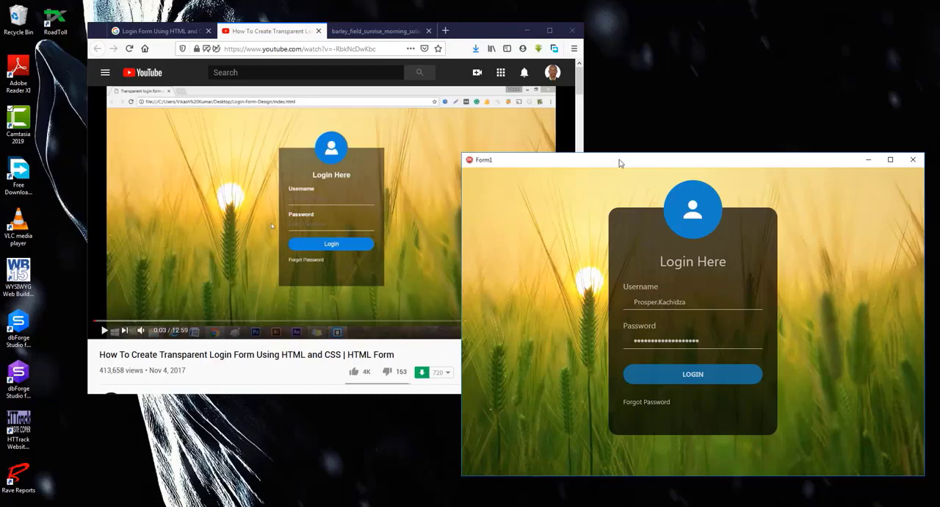
left_click_drag(618, 163, 576, 109)
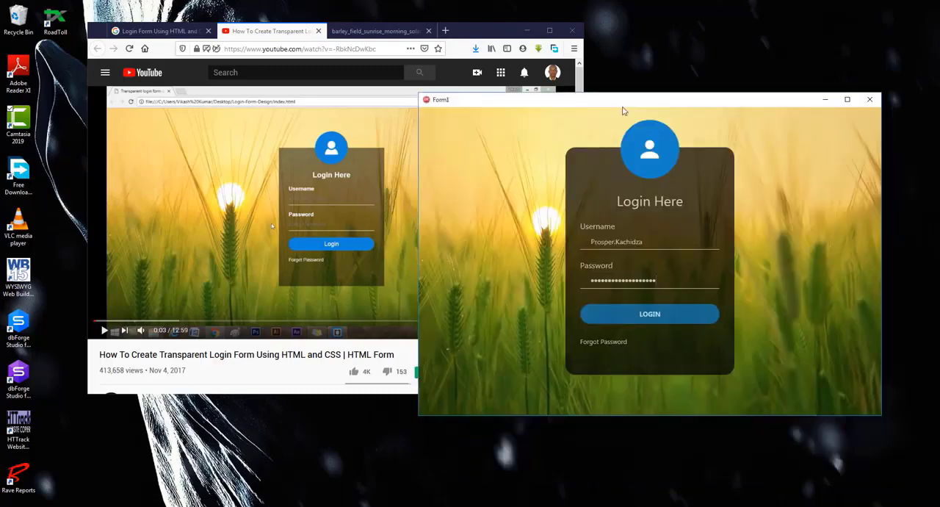